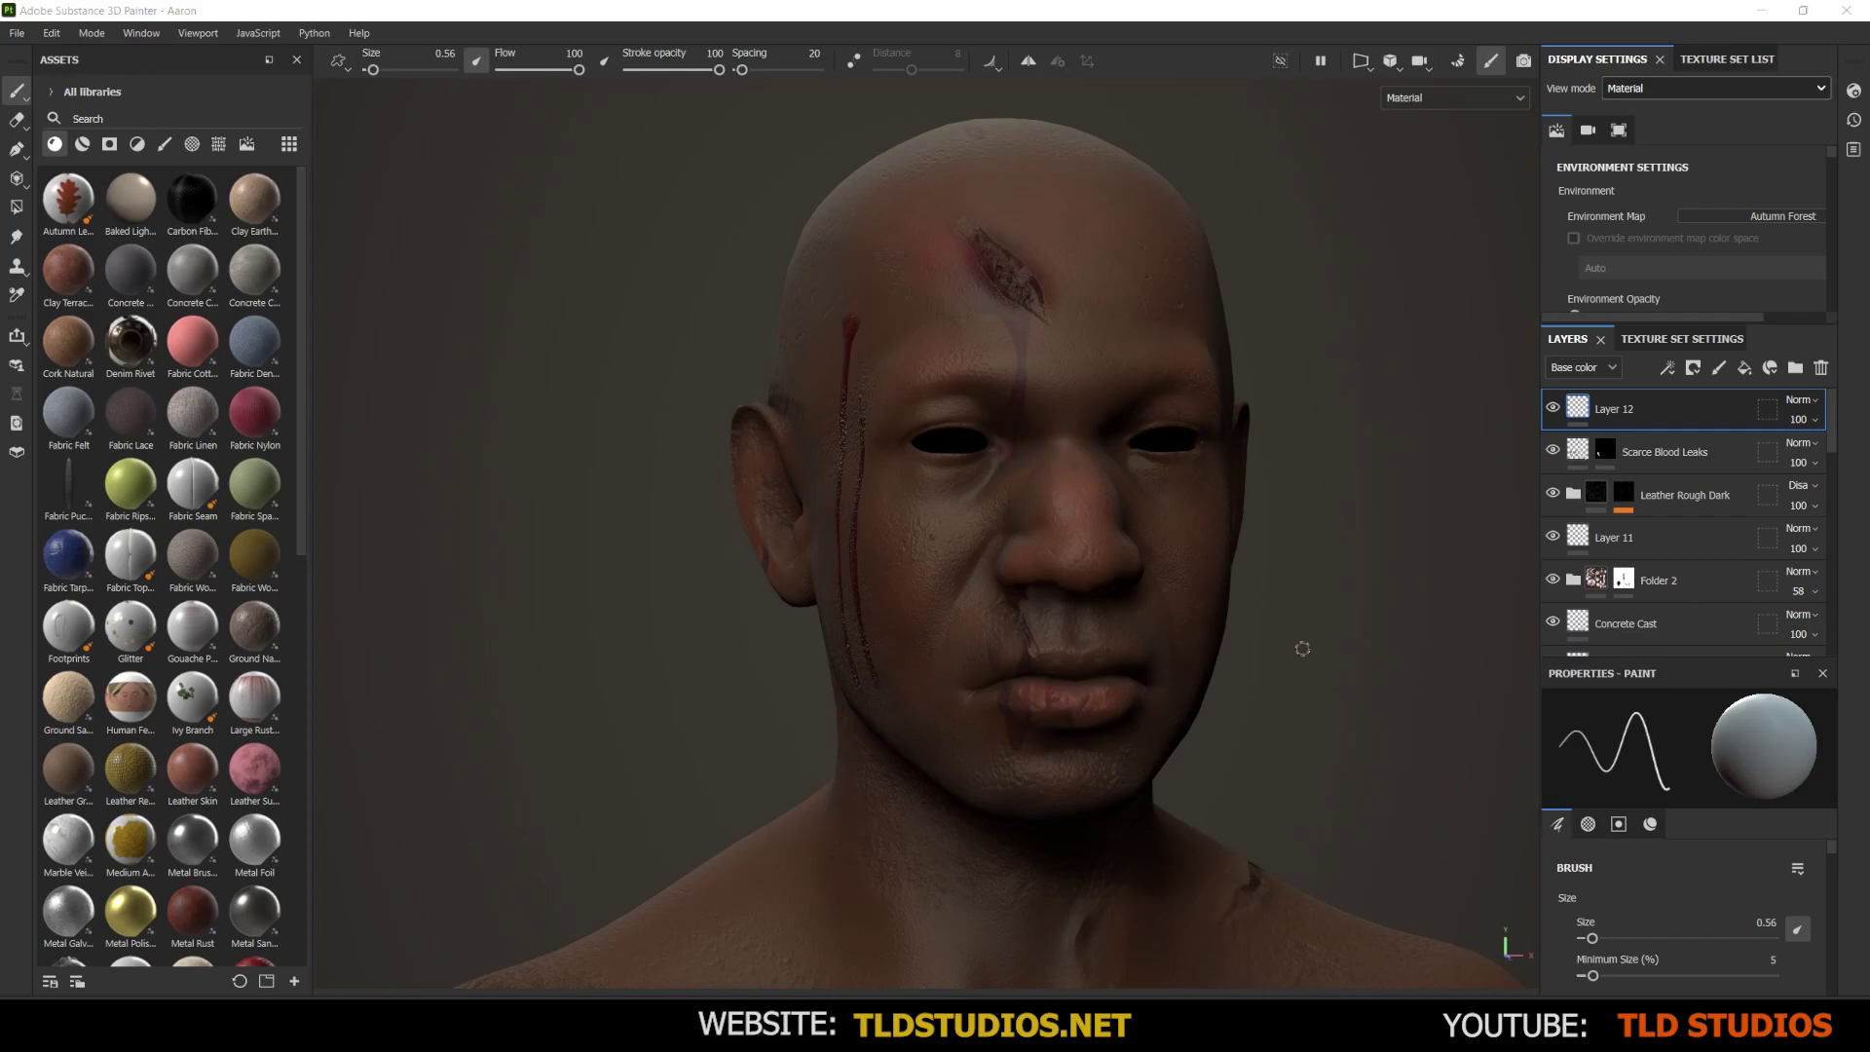
Switch to Blender and display the Dale_low mesh instead of the dale_high mesh for comparison
key("alt+Tab")
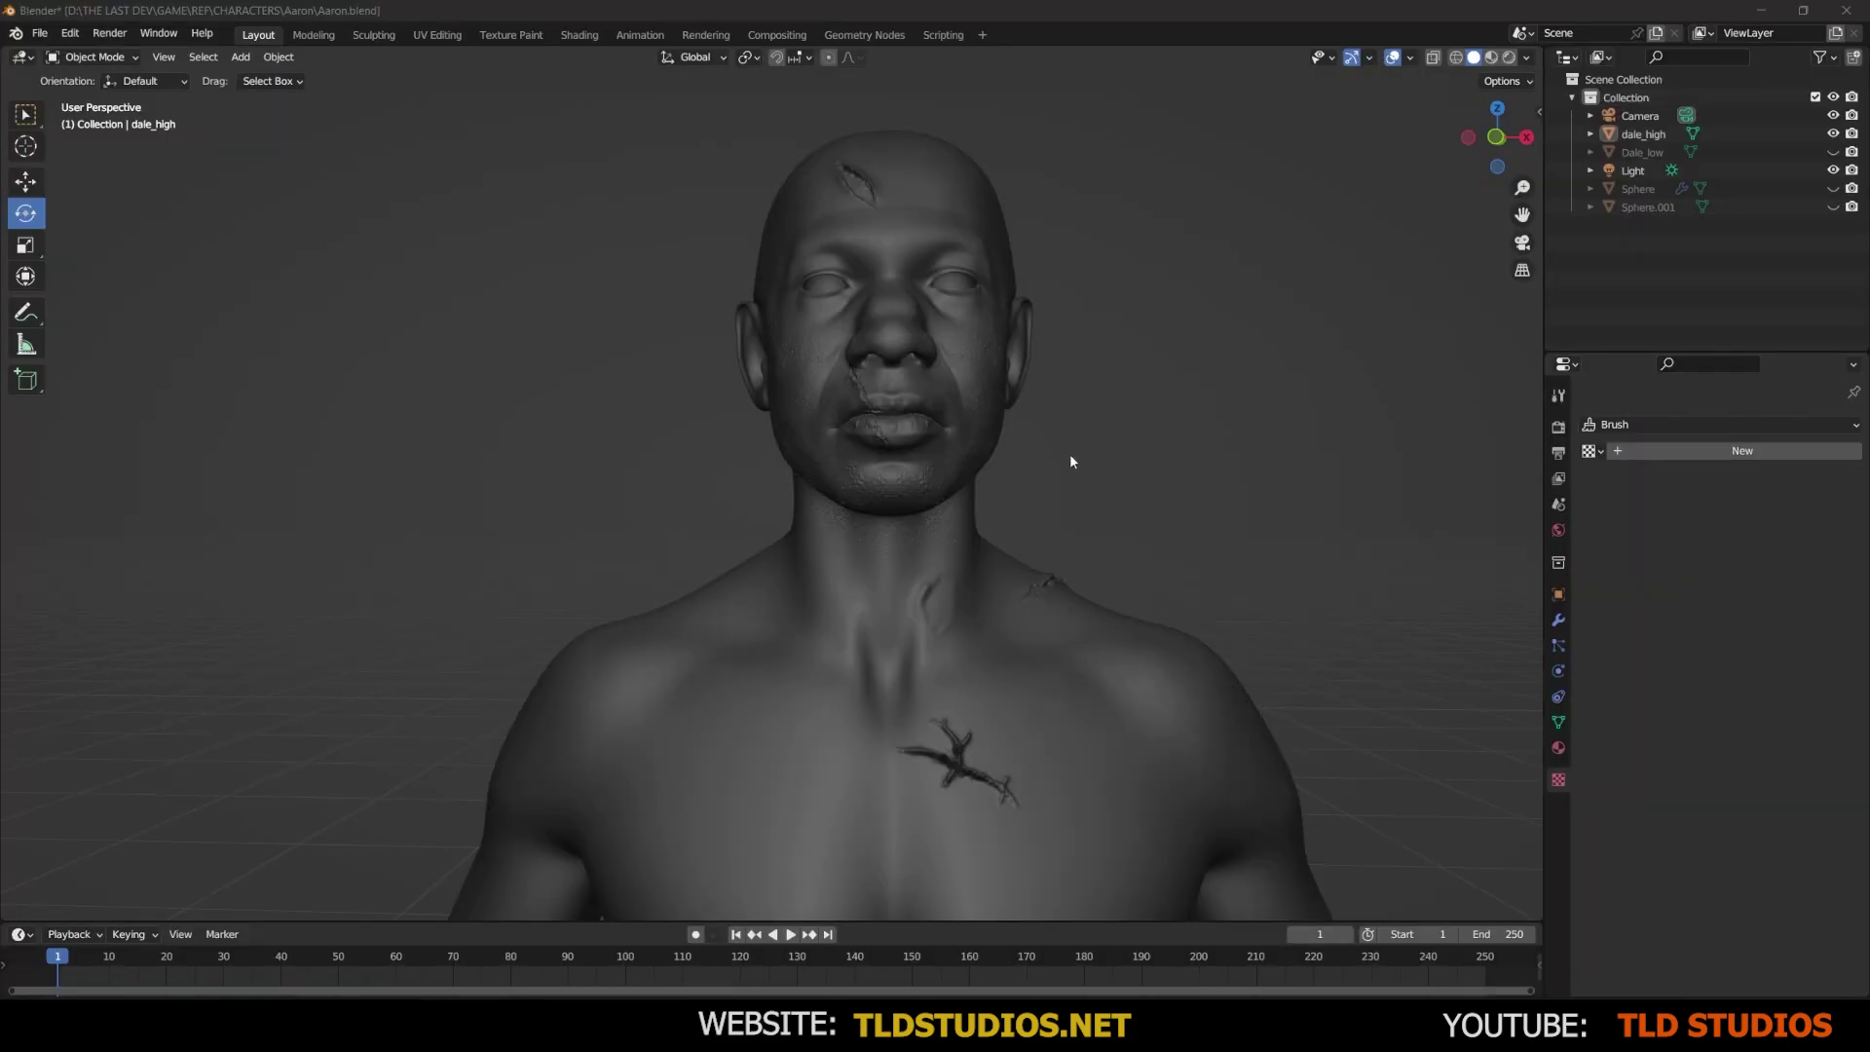
left_click(1833, 133)
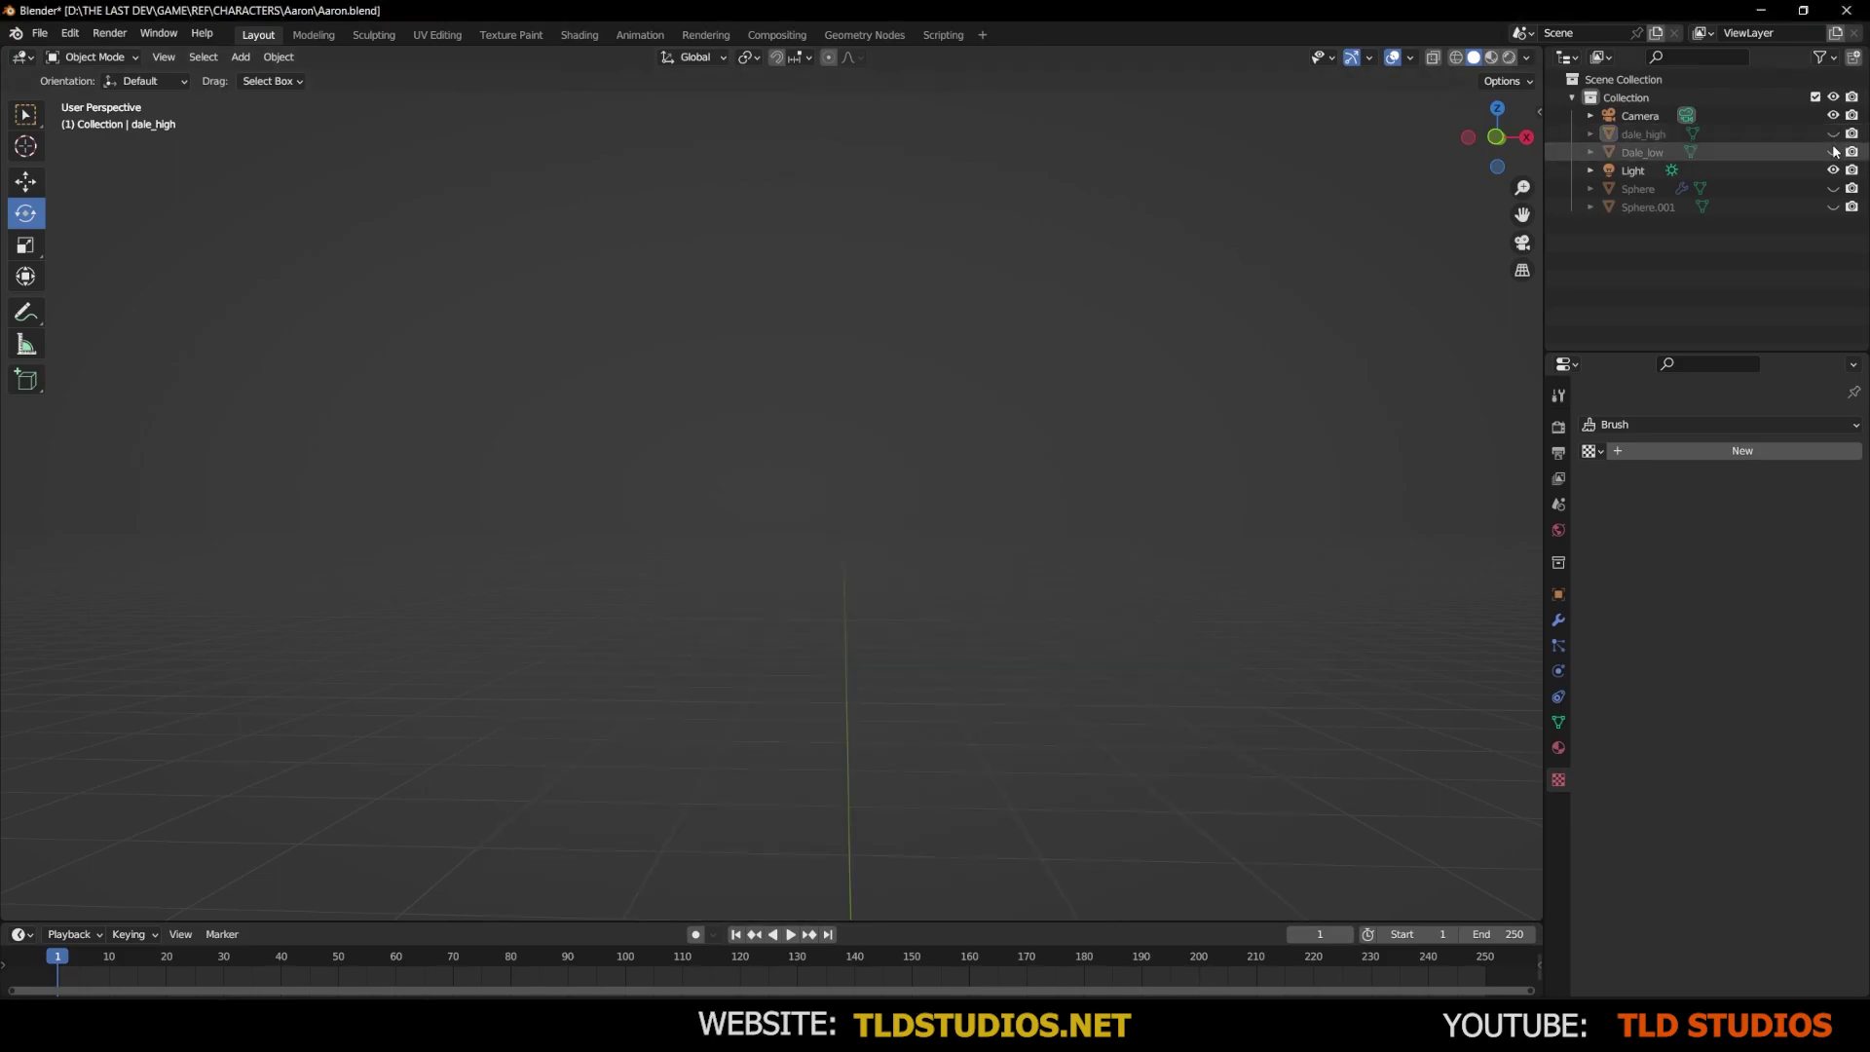
left_click(1833, 152)
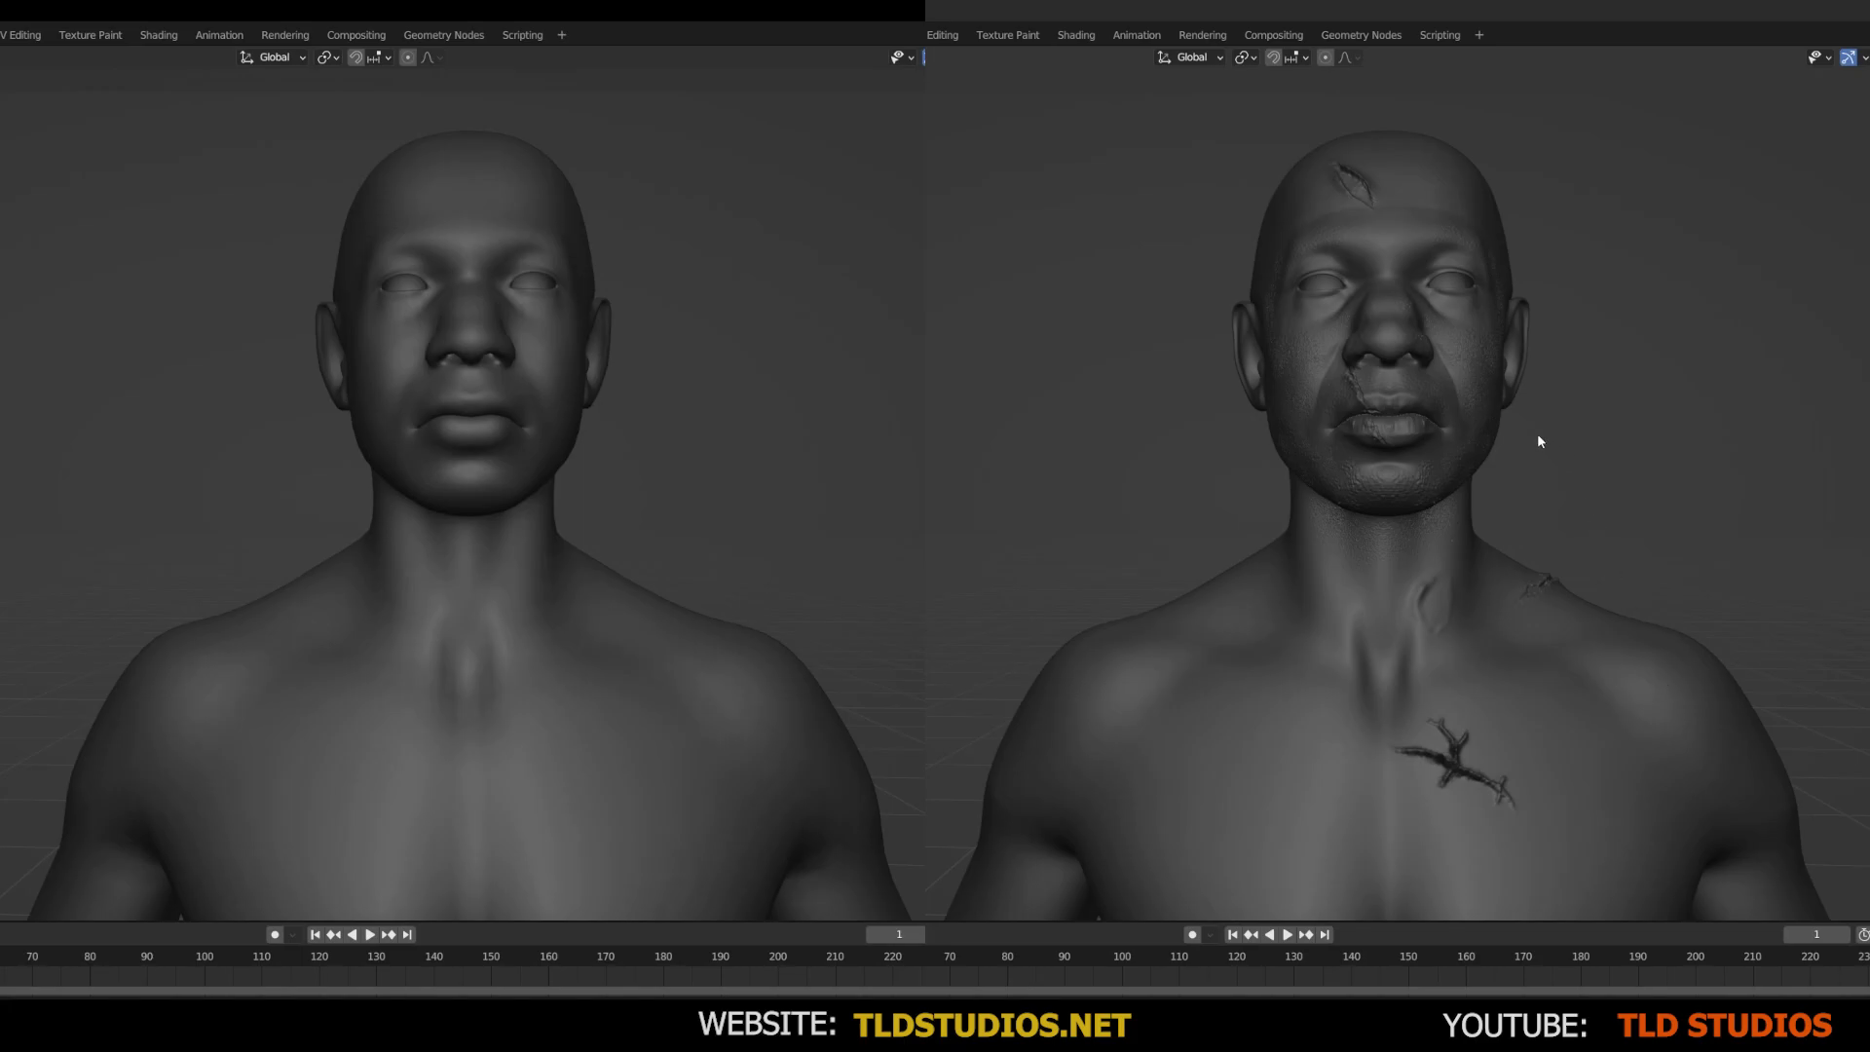
Move the Dale_low mesh along the global X axis so it stands beside the dale_high mesh
key("g")
key("x")
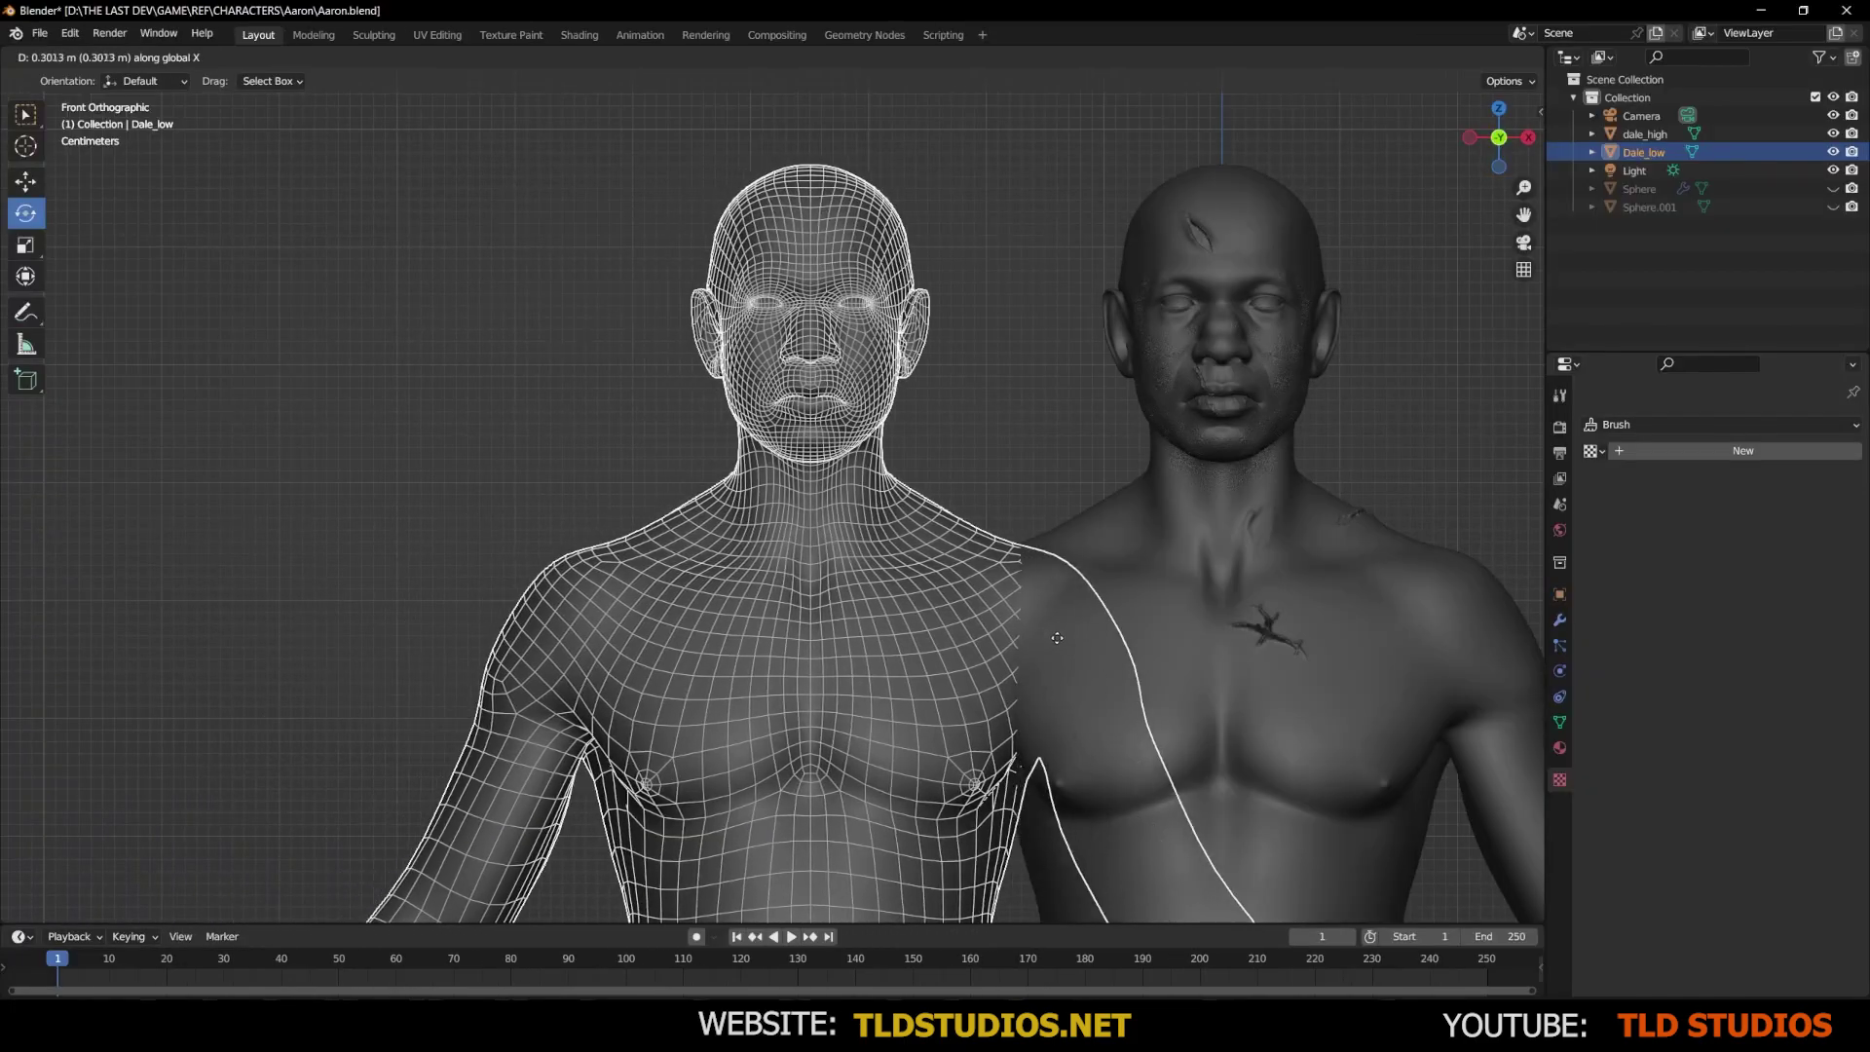
left_click(1442, 655)
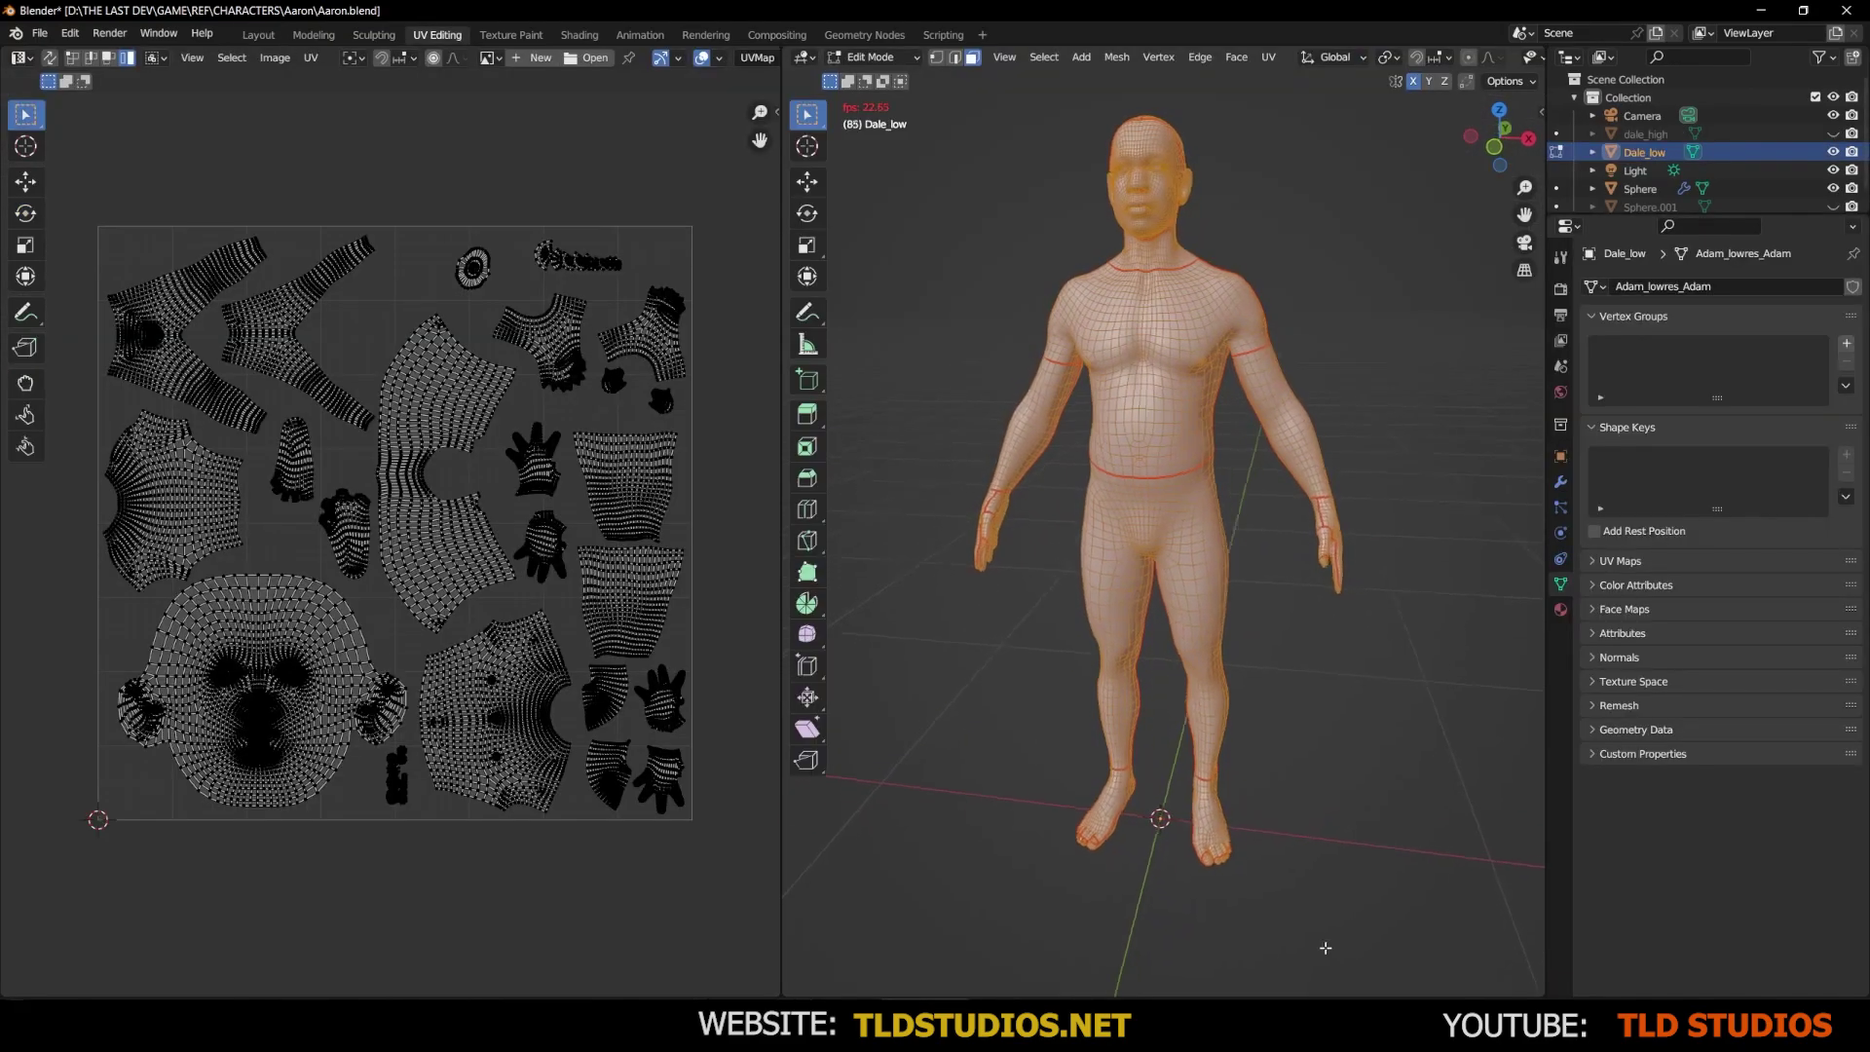
Hide the dale_high sculpt again and show the low-poly Dale_low mesh in its place
middle_click_drag(1326, 948, 1457, 919)
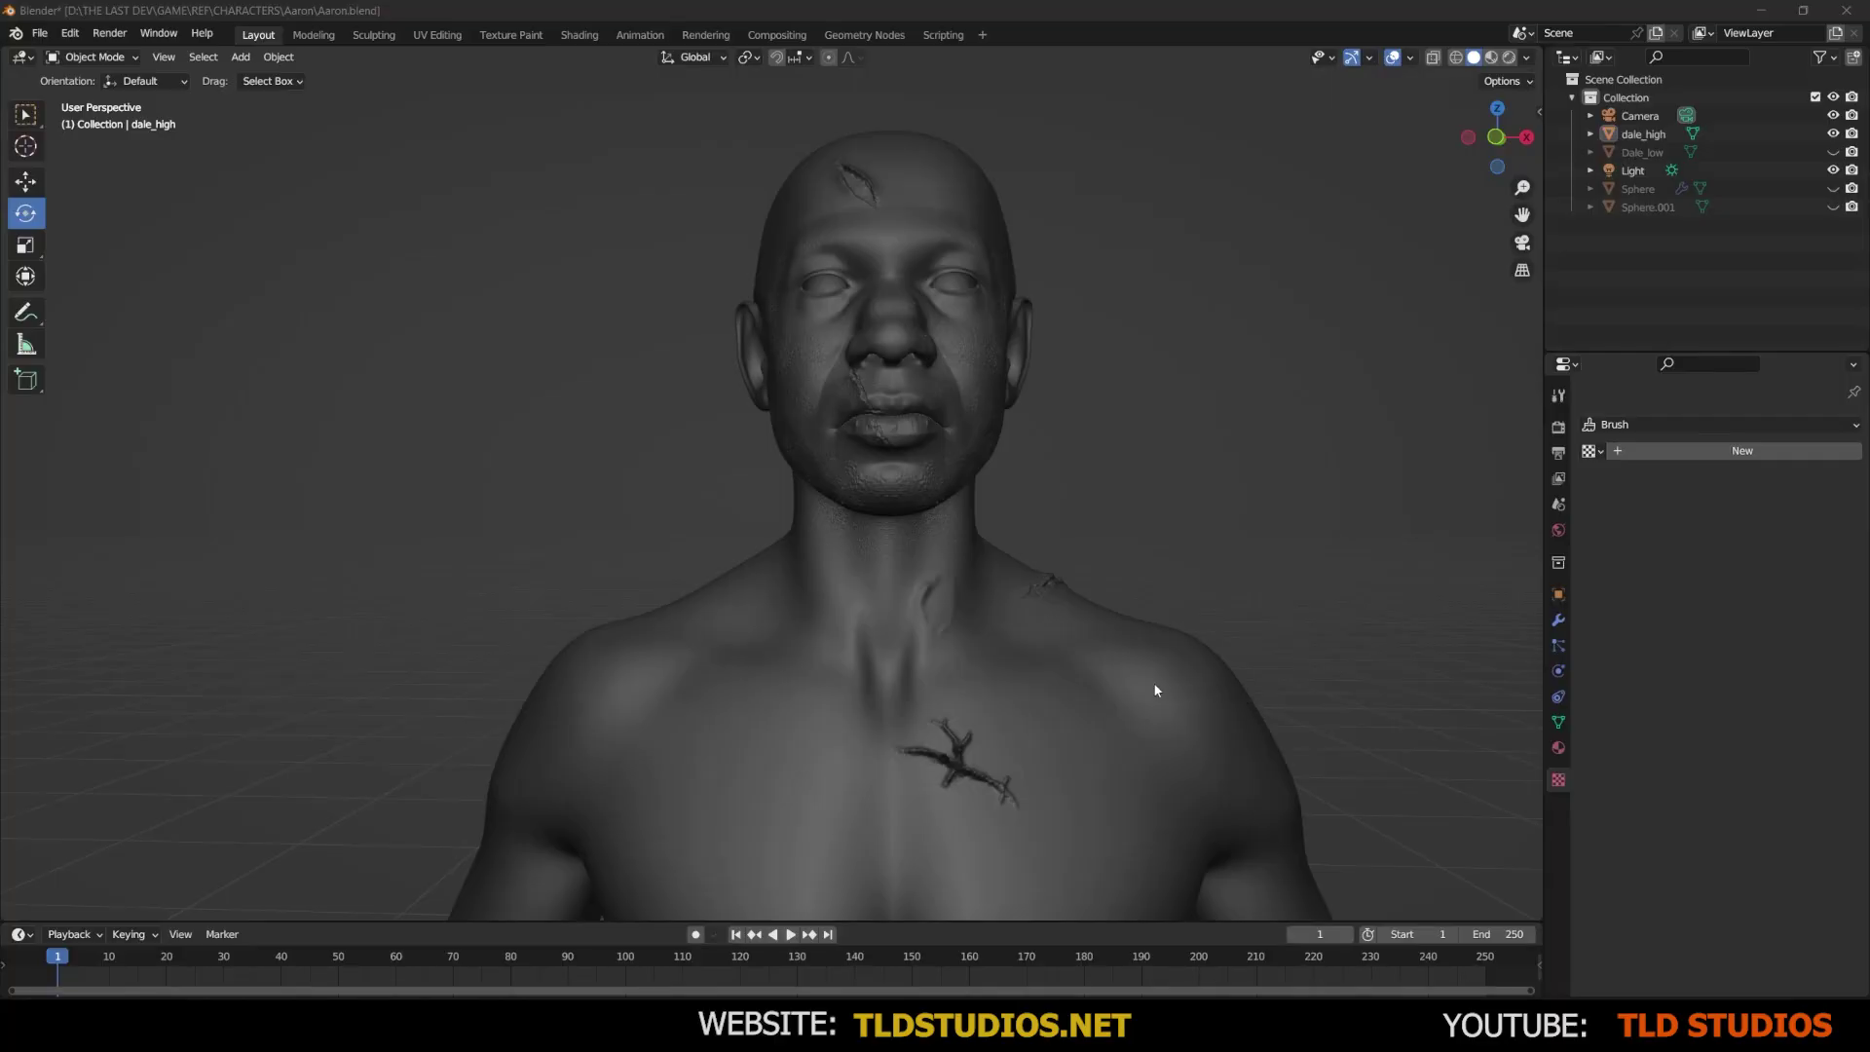
left_click(1833, 133)
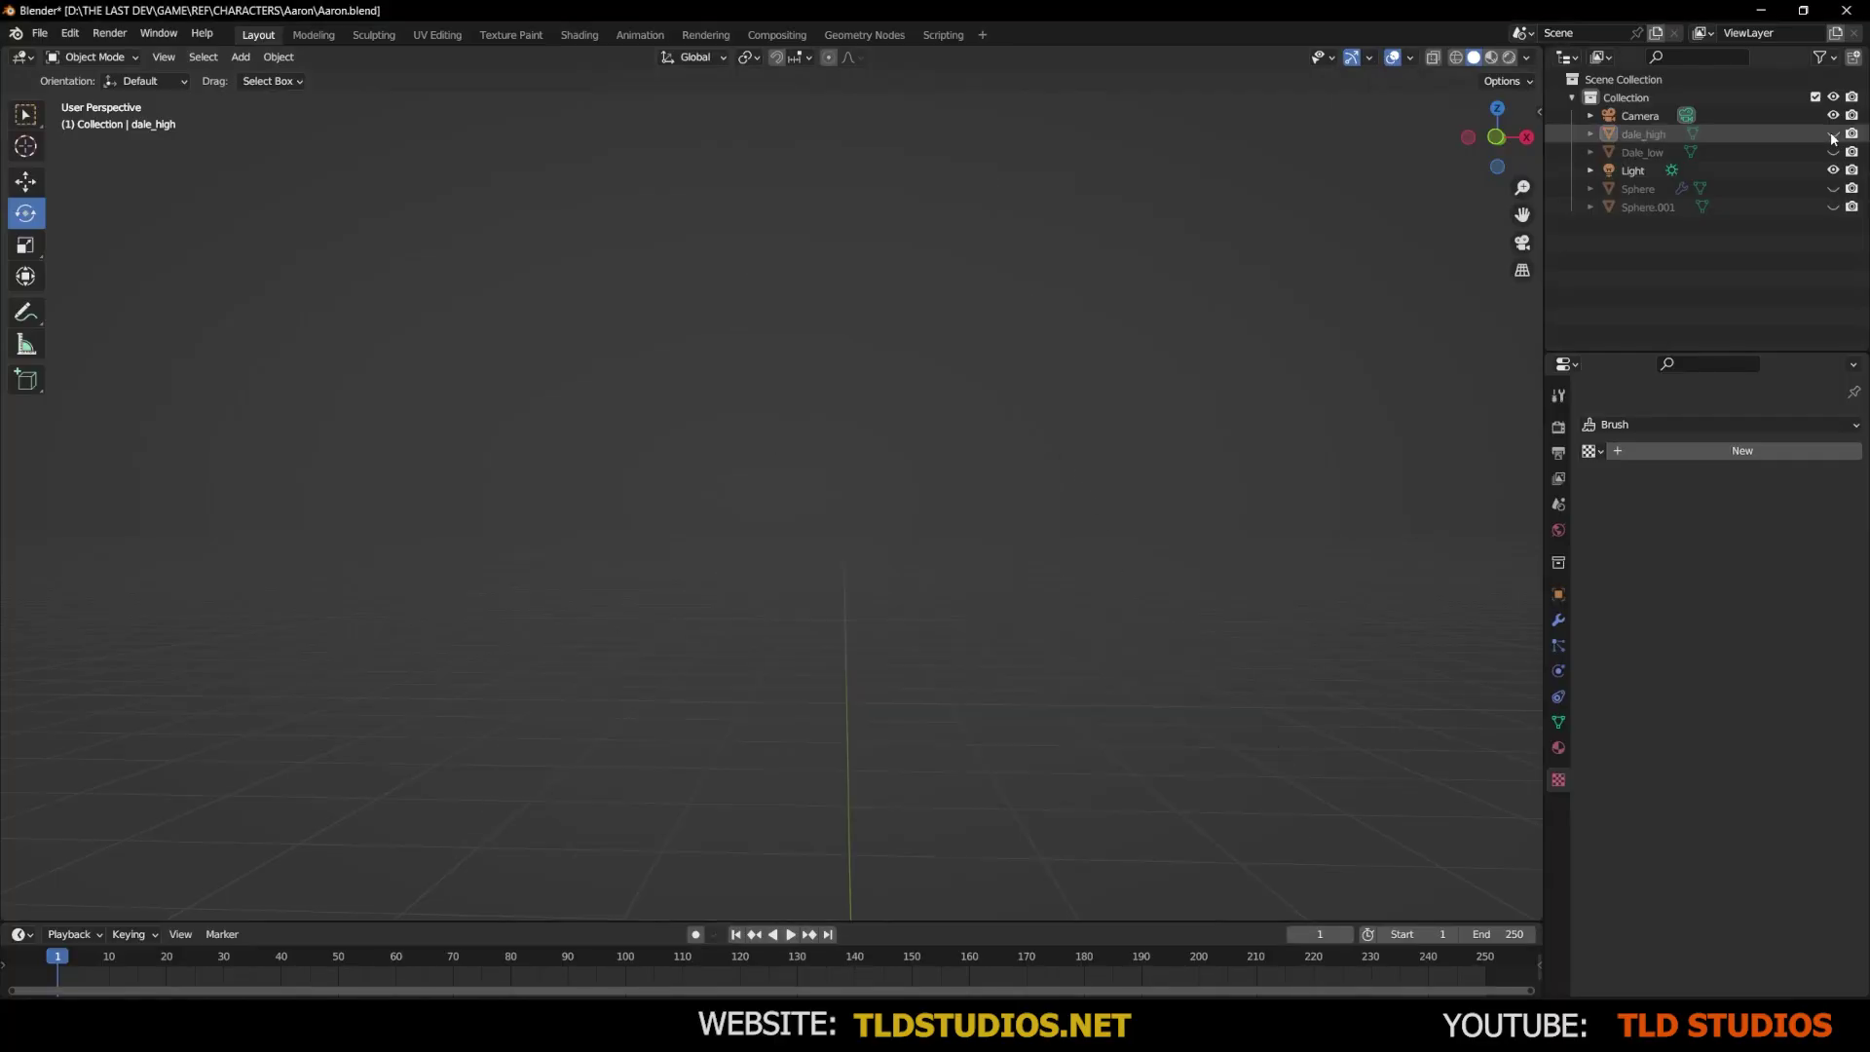
left_click(1834, 152)
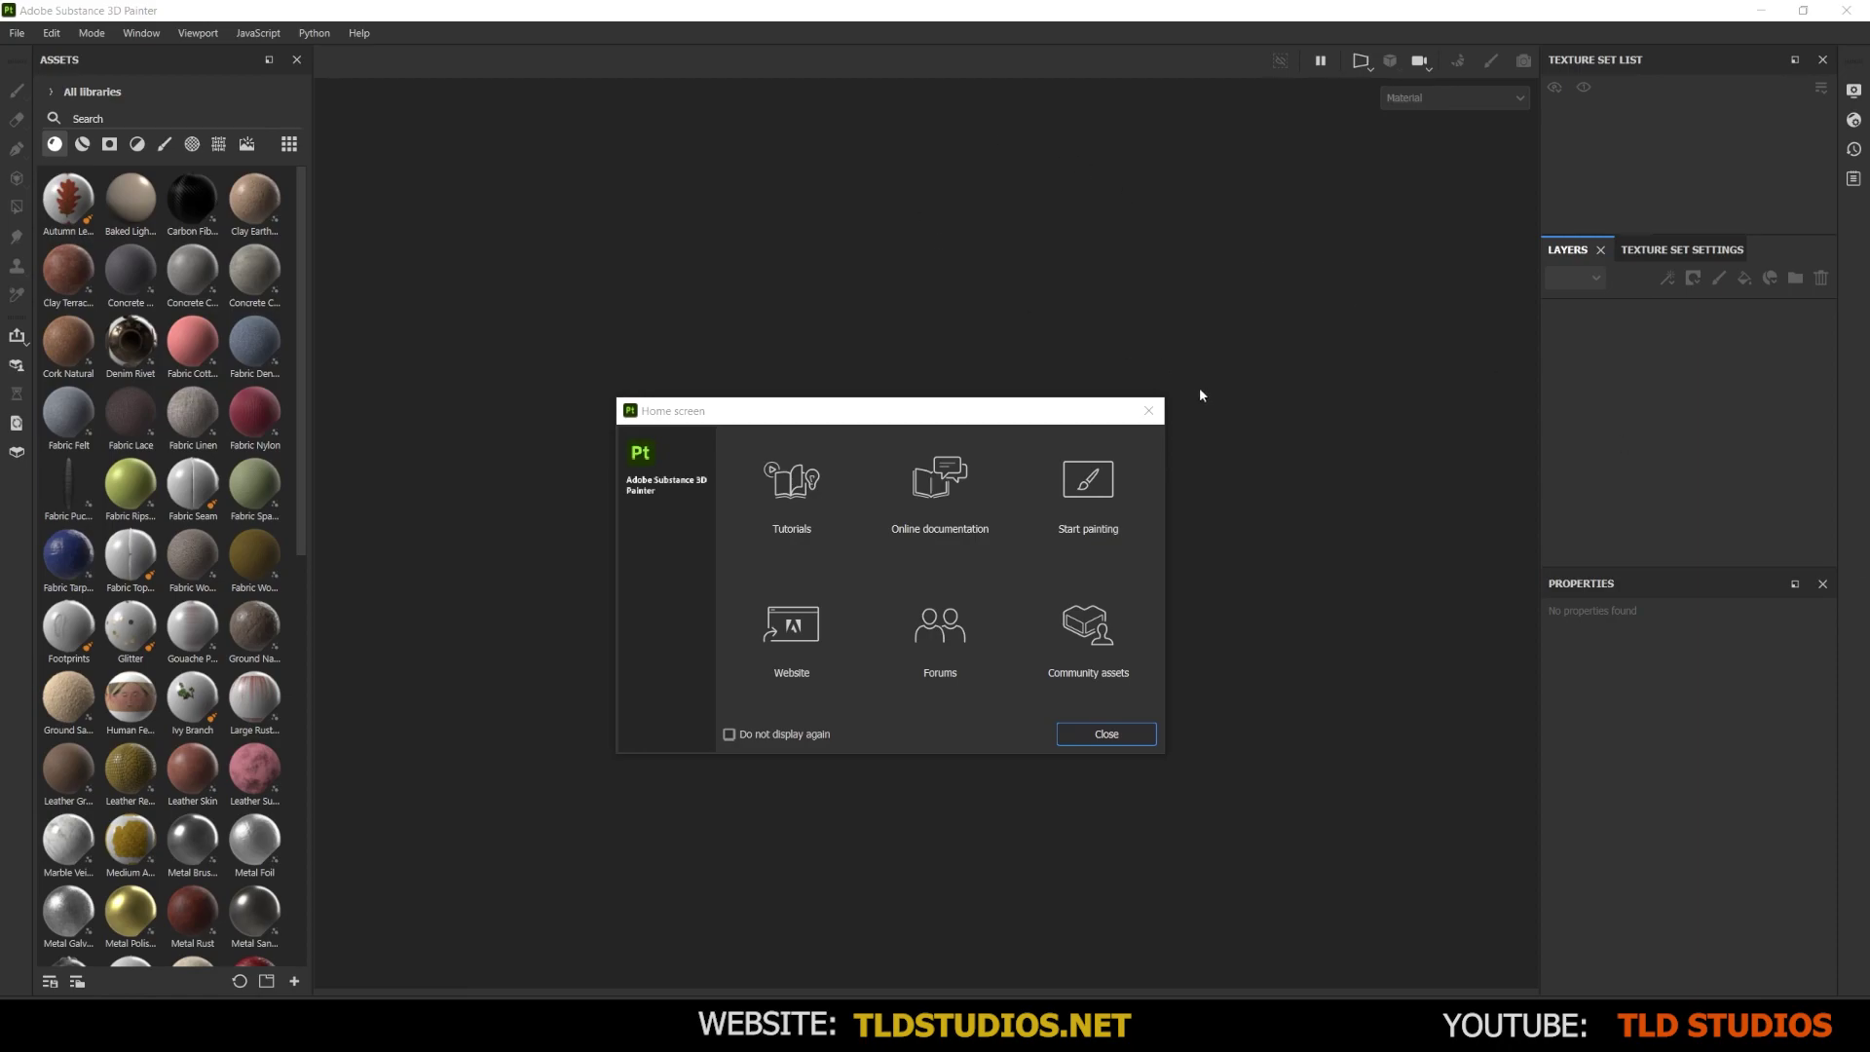
Switch to Substance 3D Painter and dismiss its home screen
left_click(1149, 410)
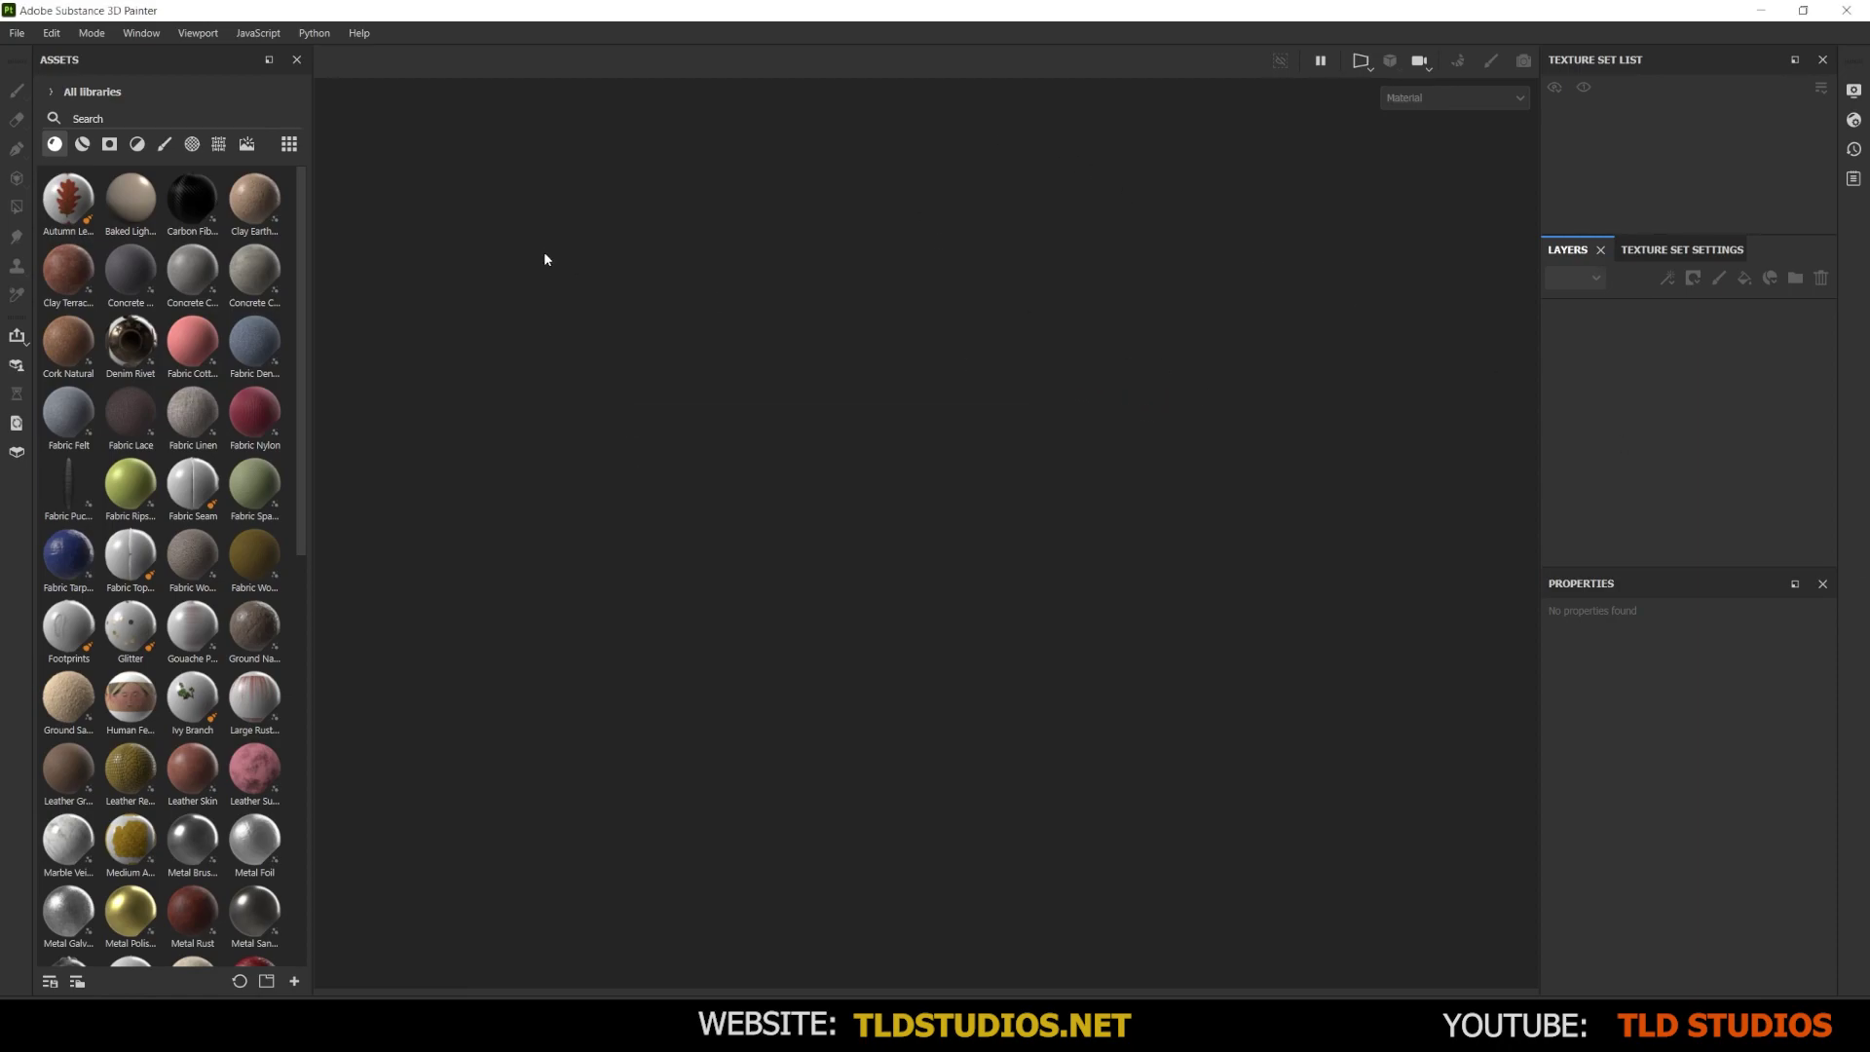
left_click(18, 35)
left_click(35, 59)
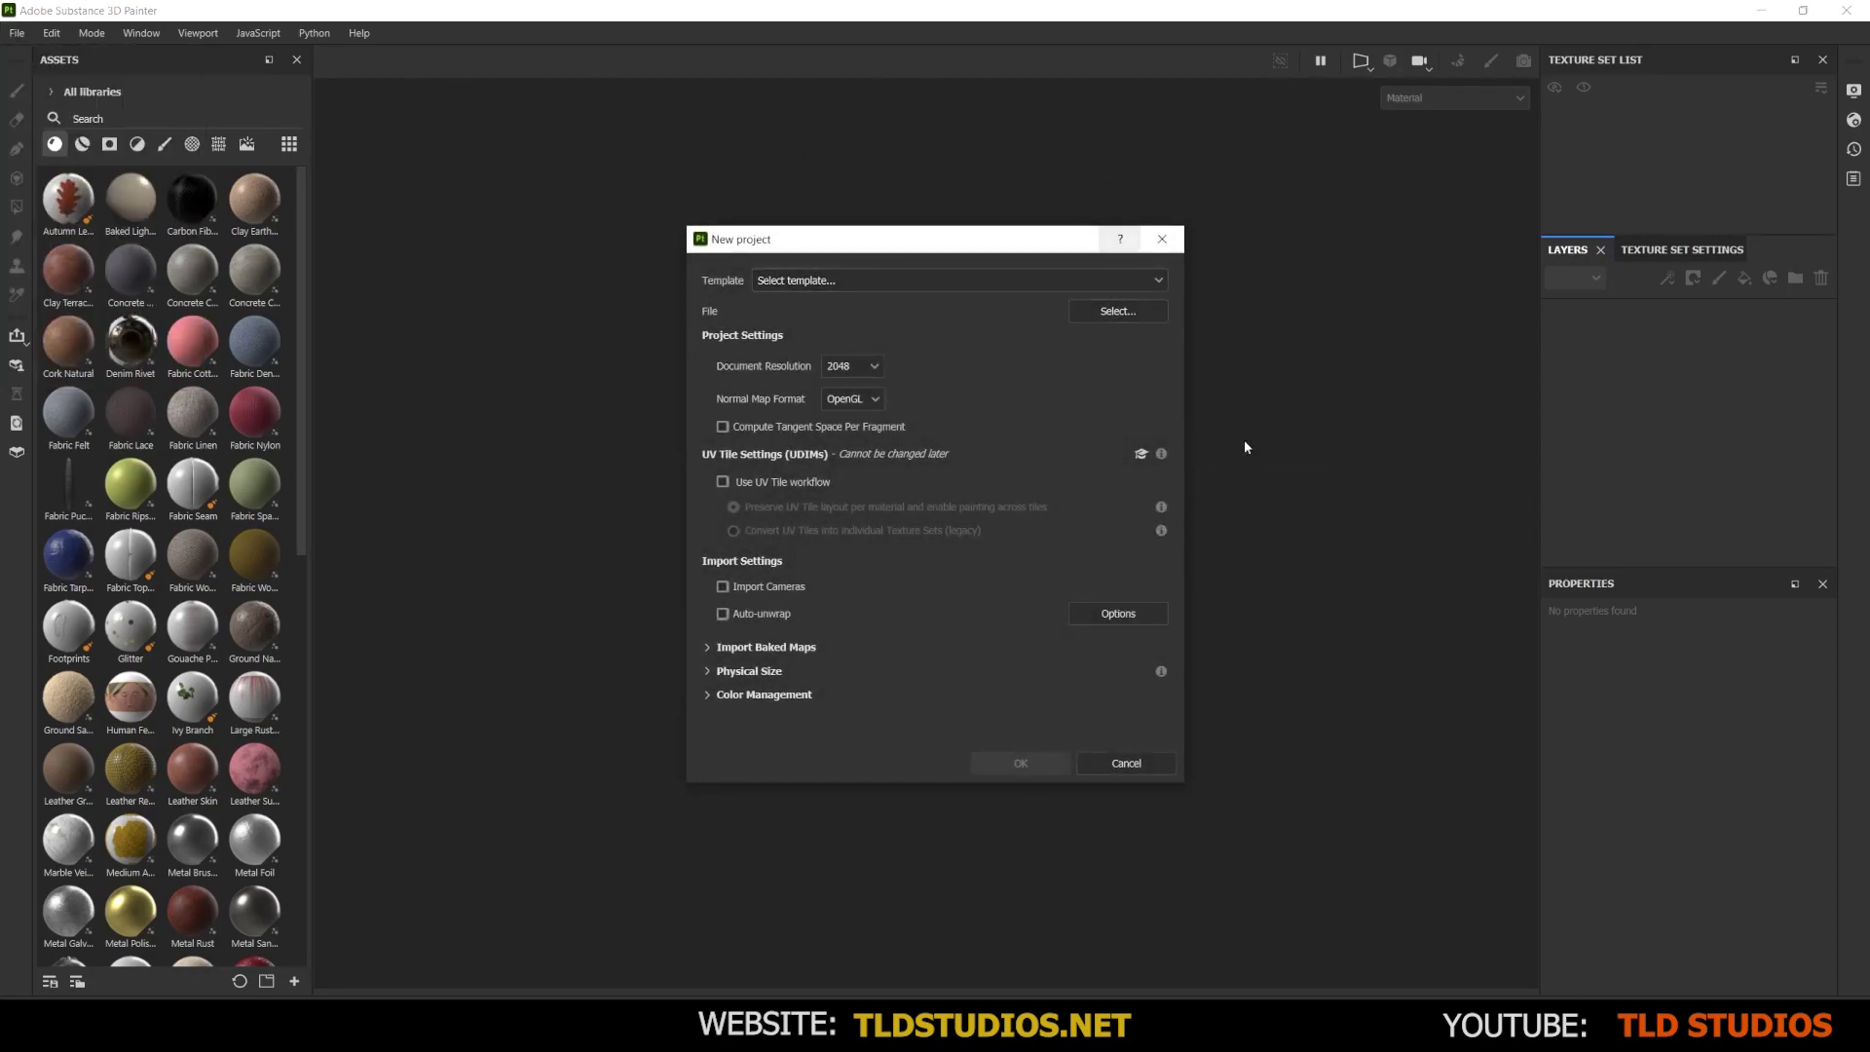
left_click(1163, 239)
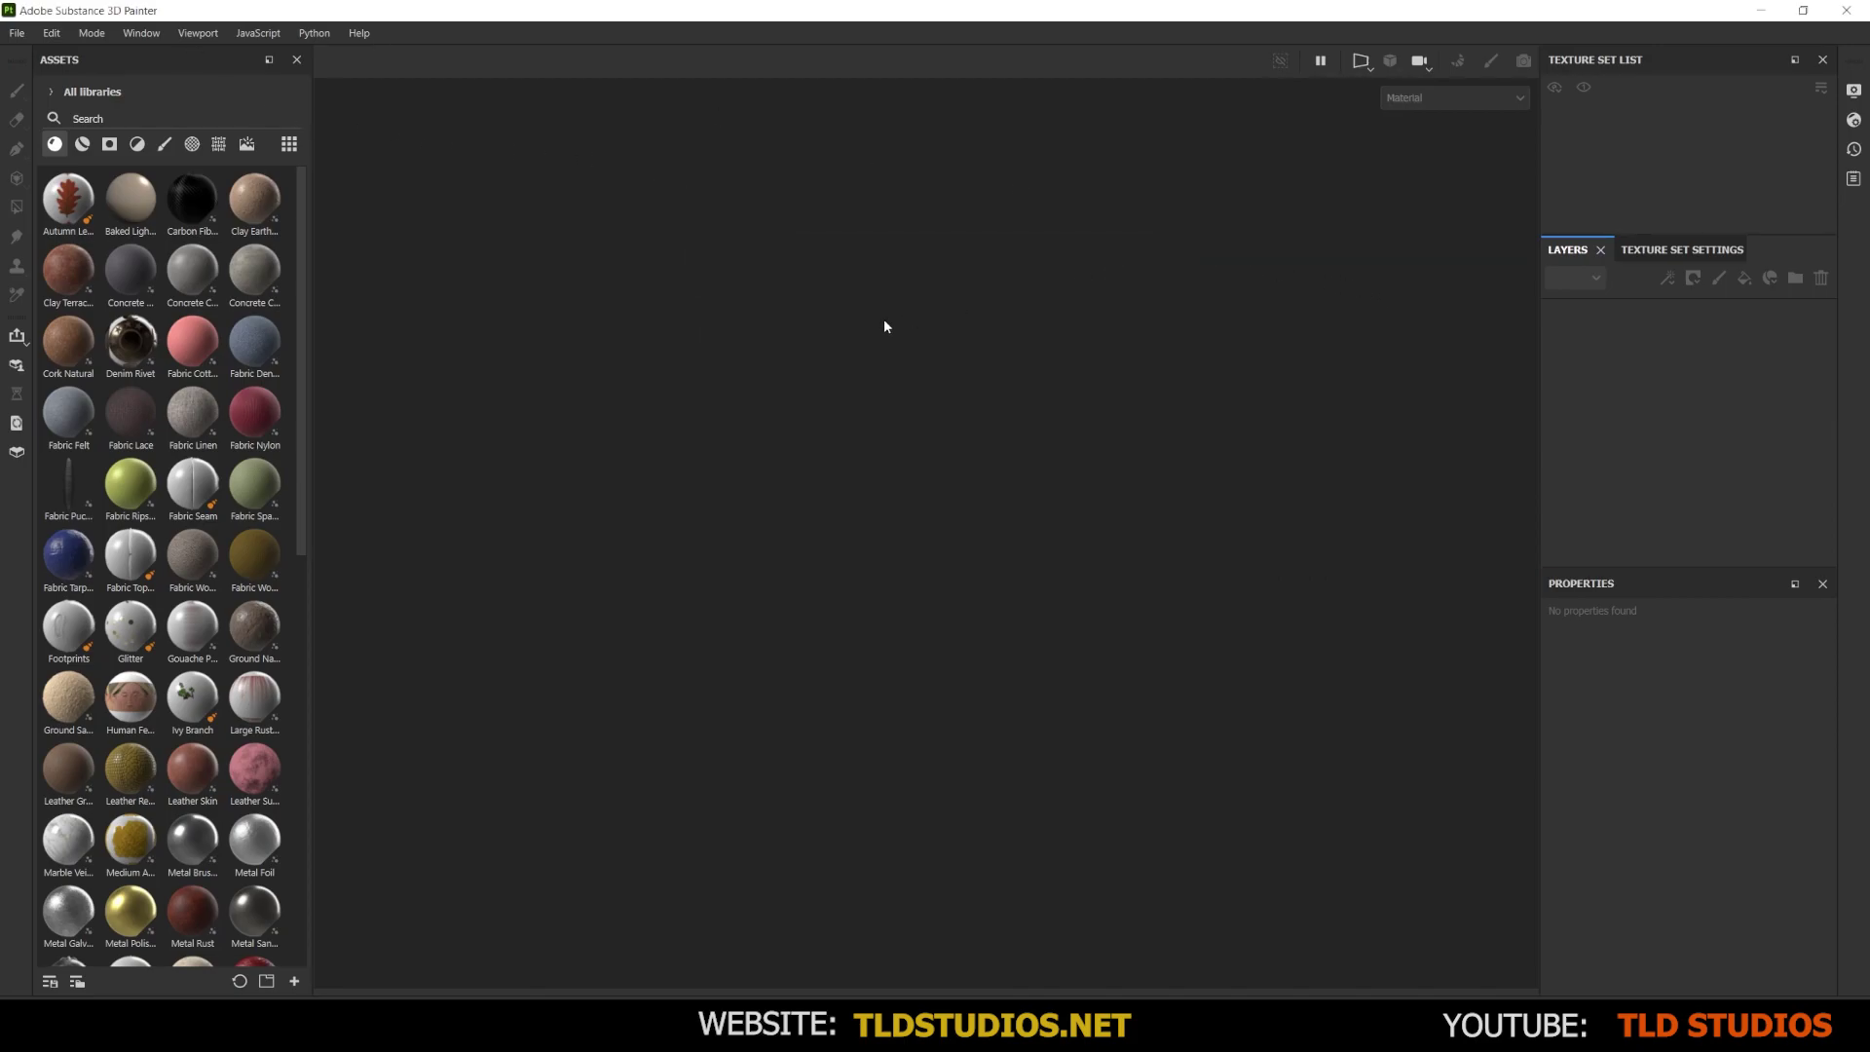
Create a new project from the Aaron_low mesh file, leaving the remaining project settings at their defaults
key("ctrl+n")
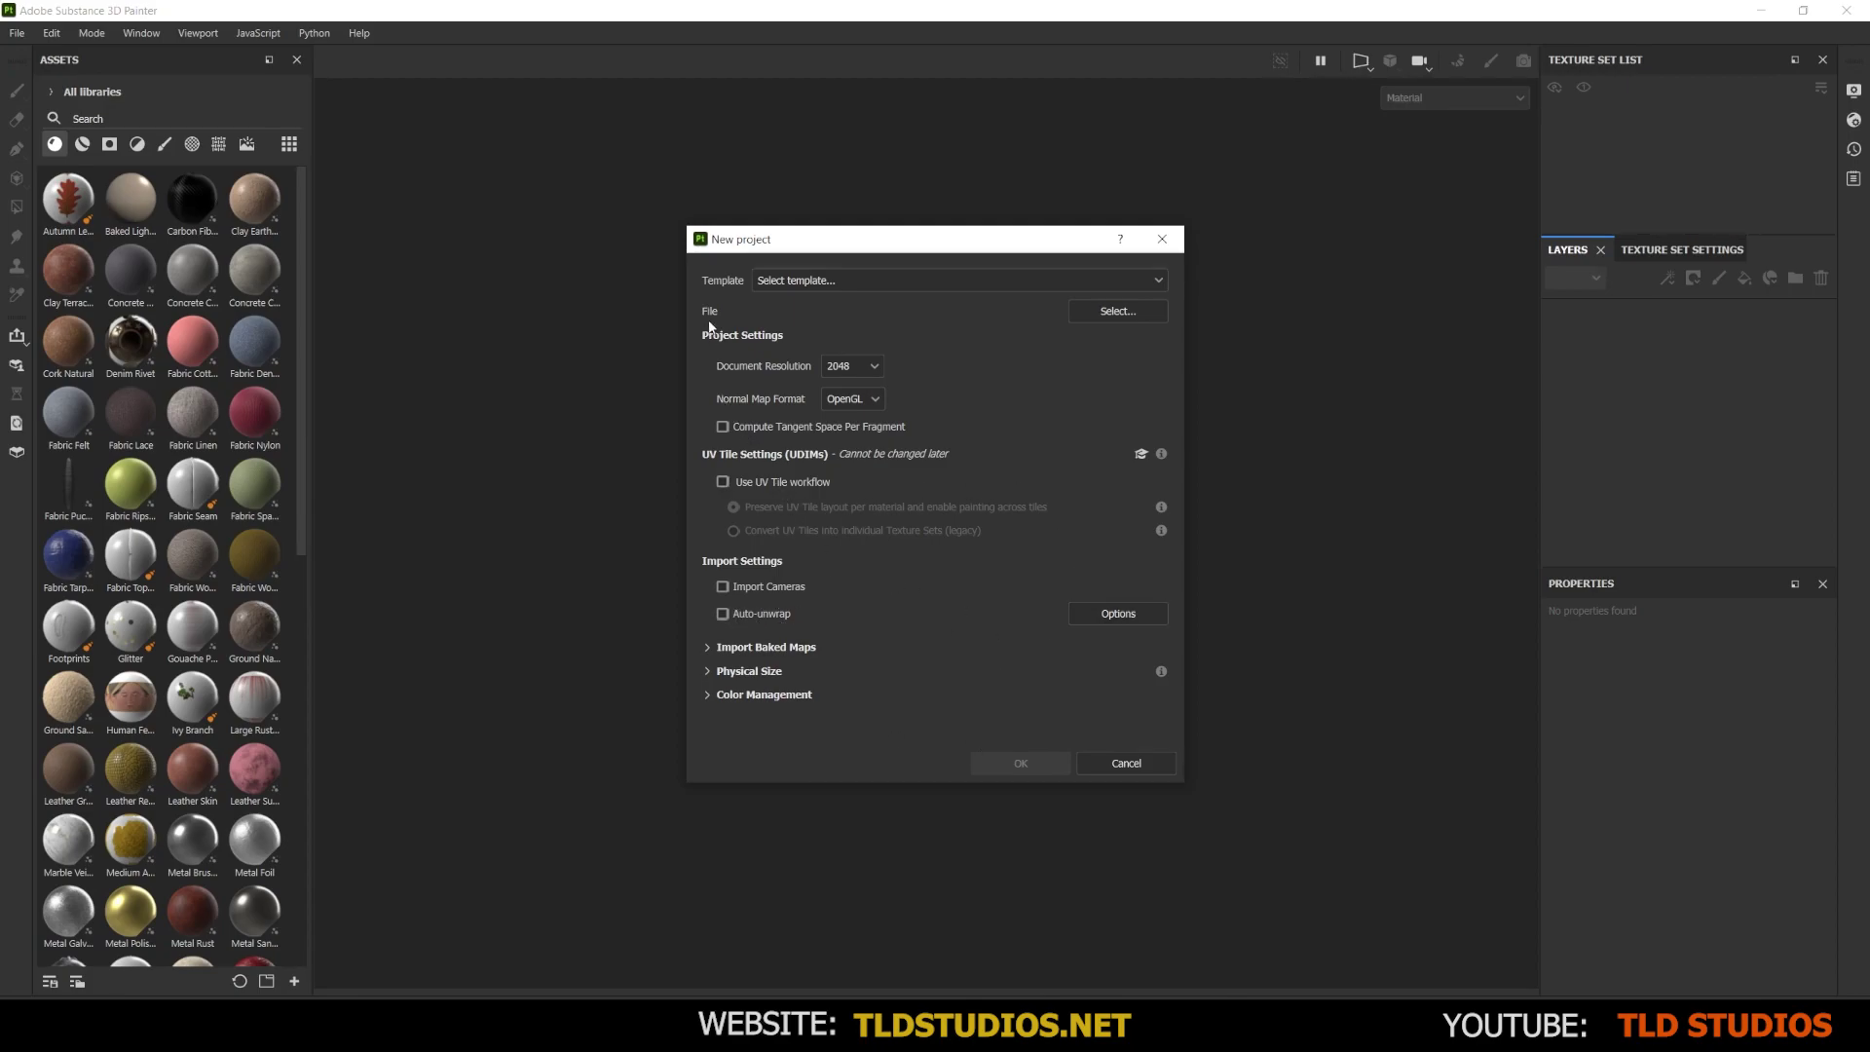
left_click(1095, 312)
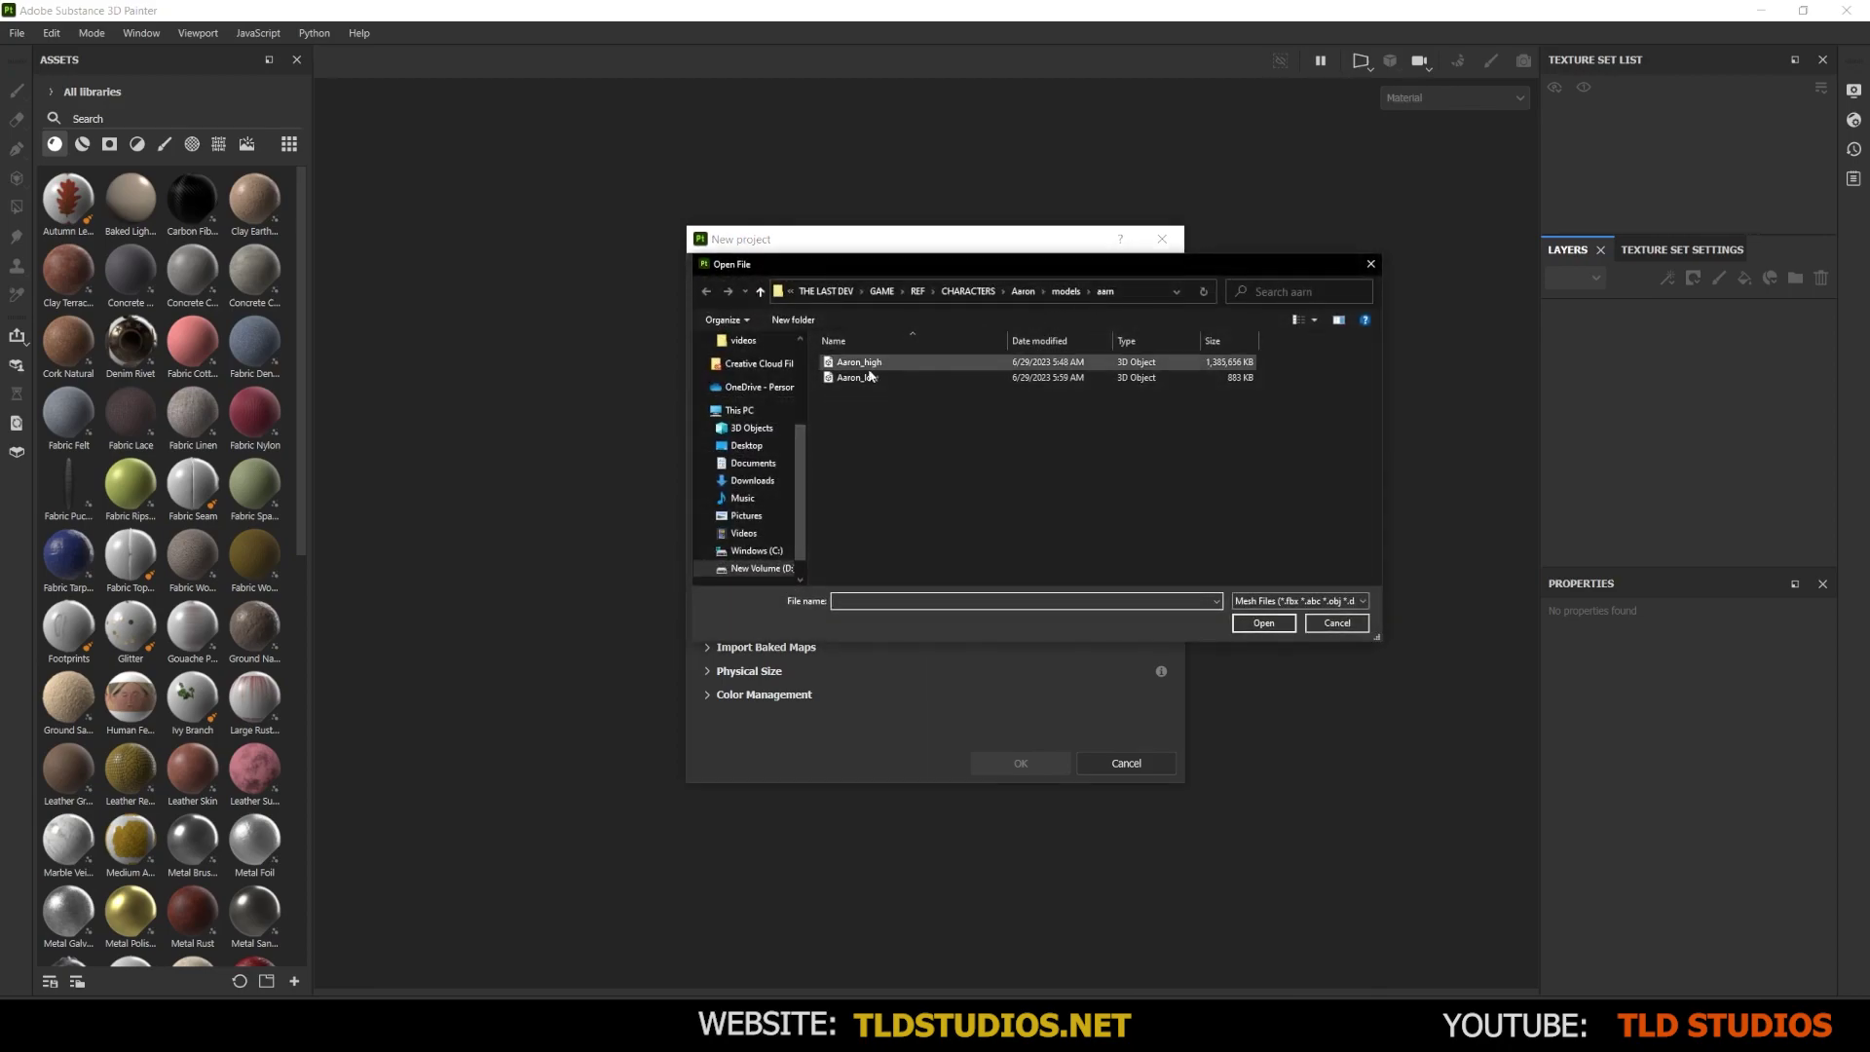
left_click(858, 380)
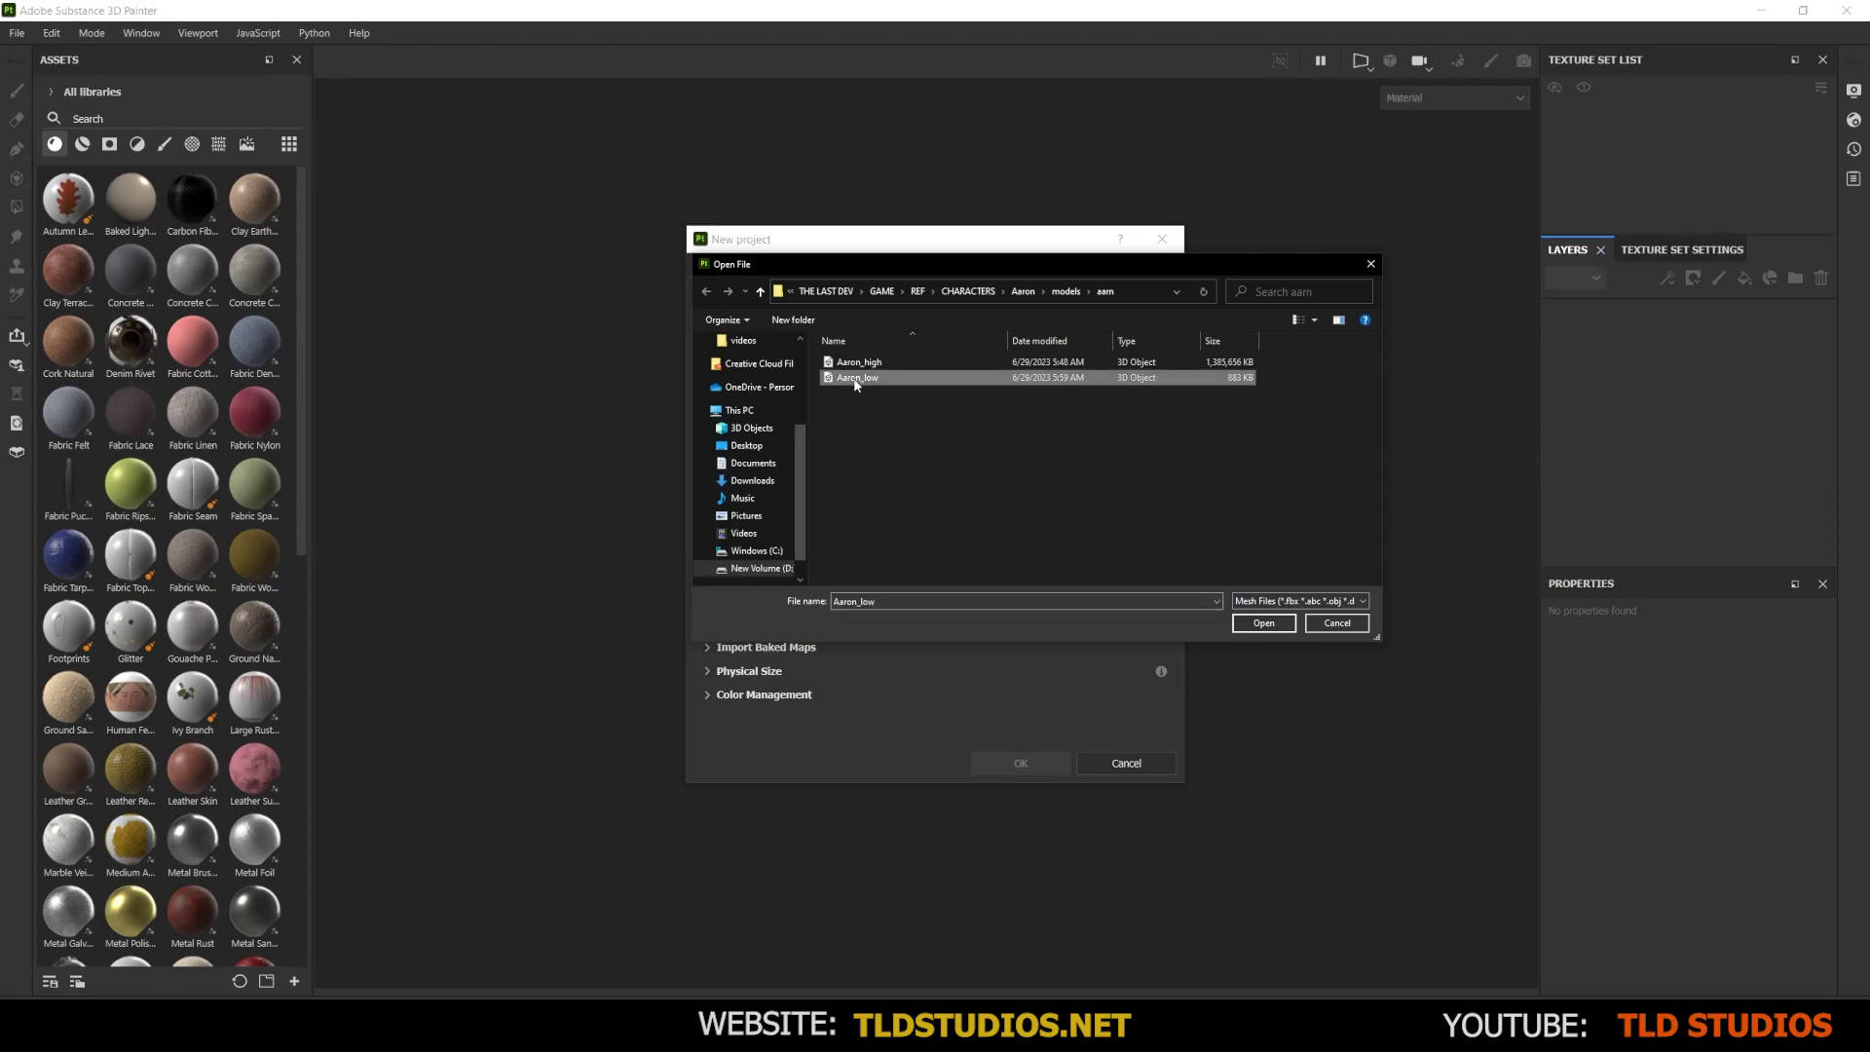
left_click(1257, 624)
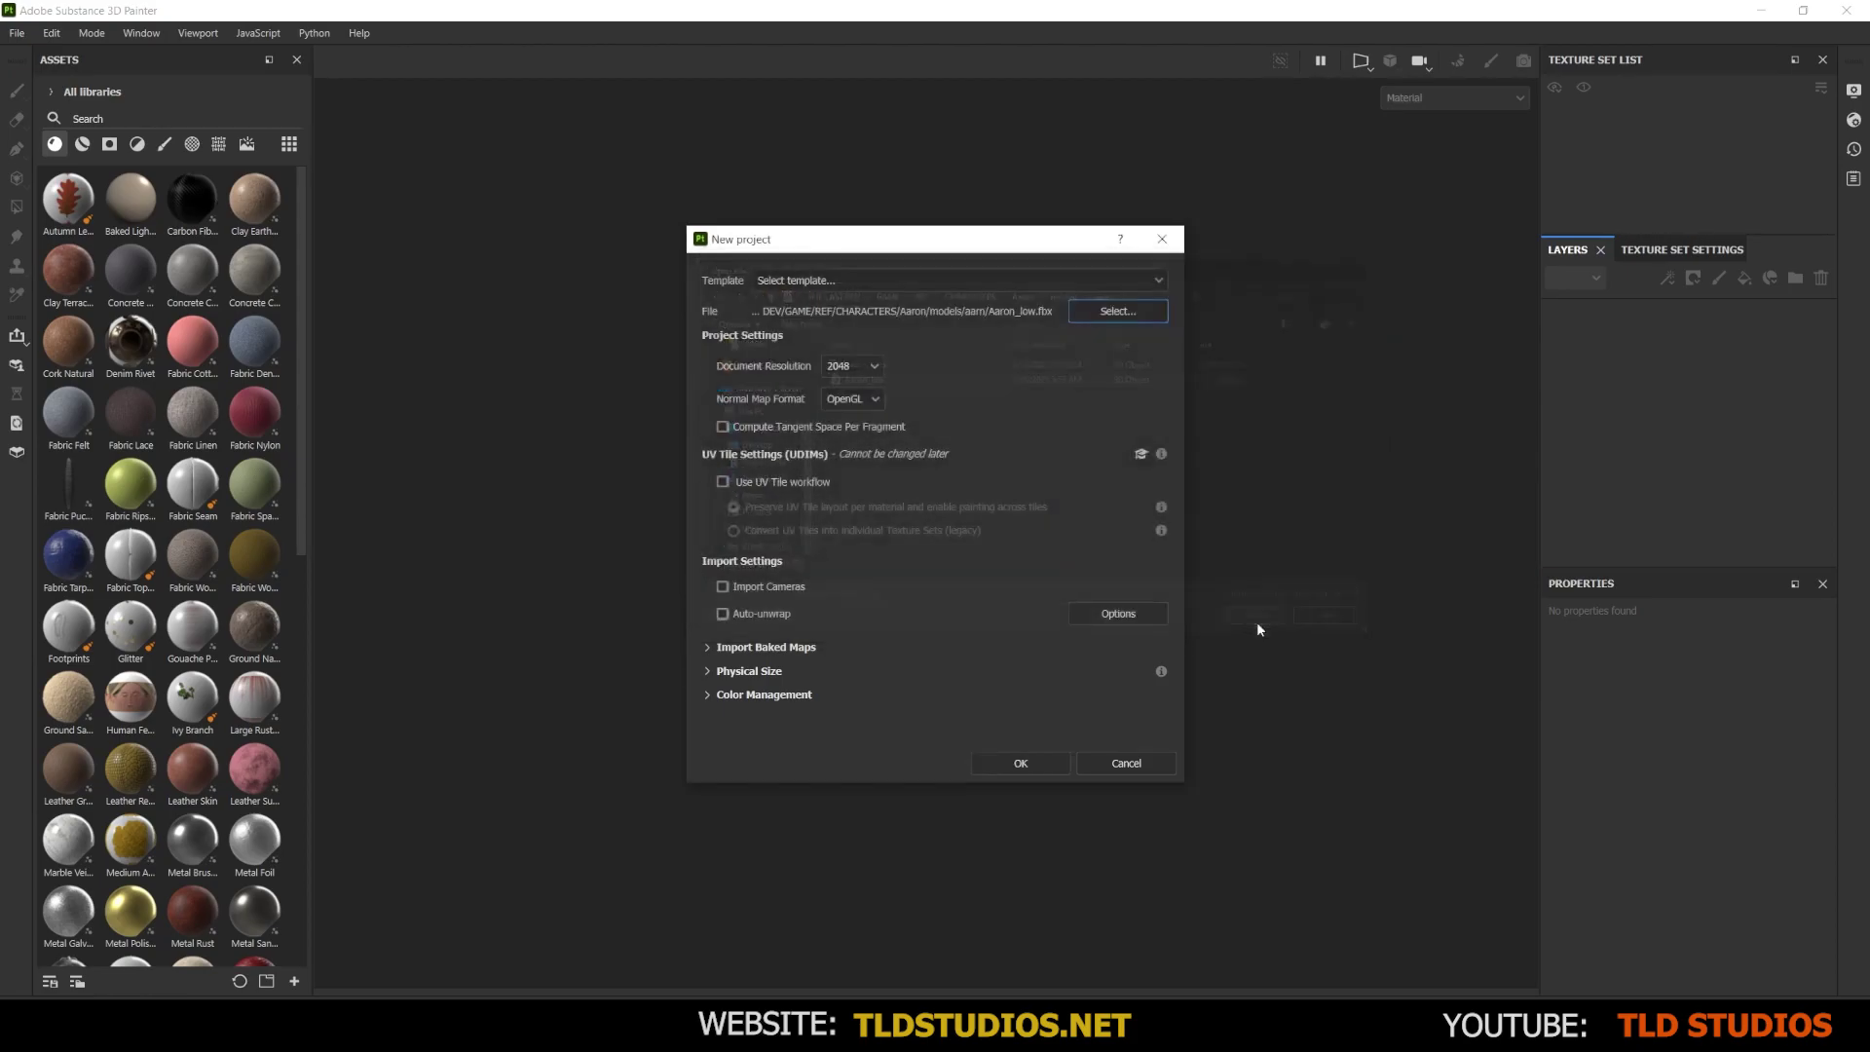
left_click(1012, 764)
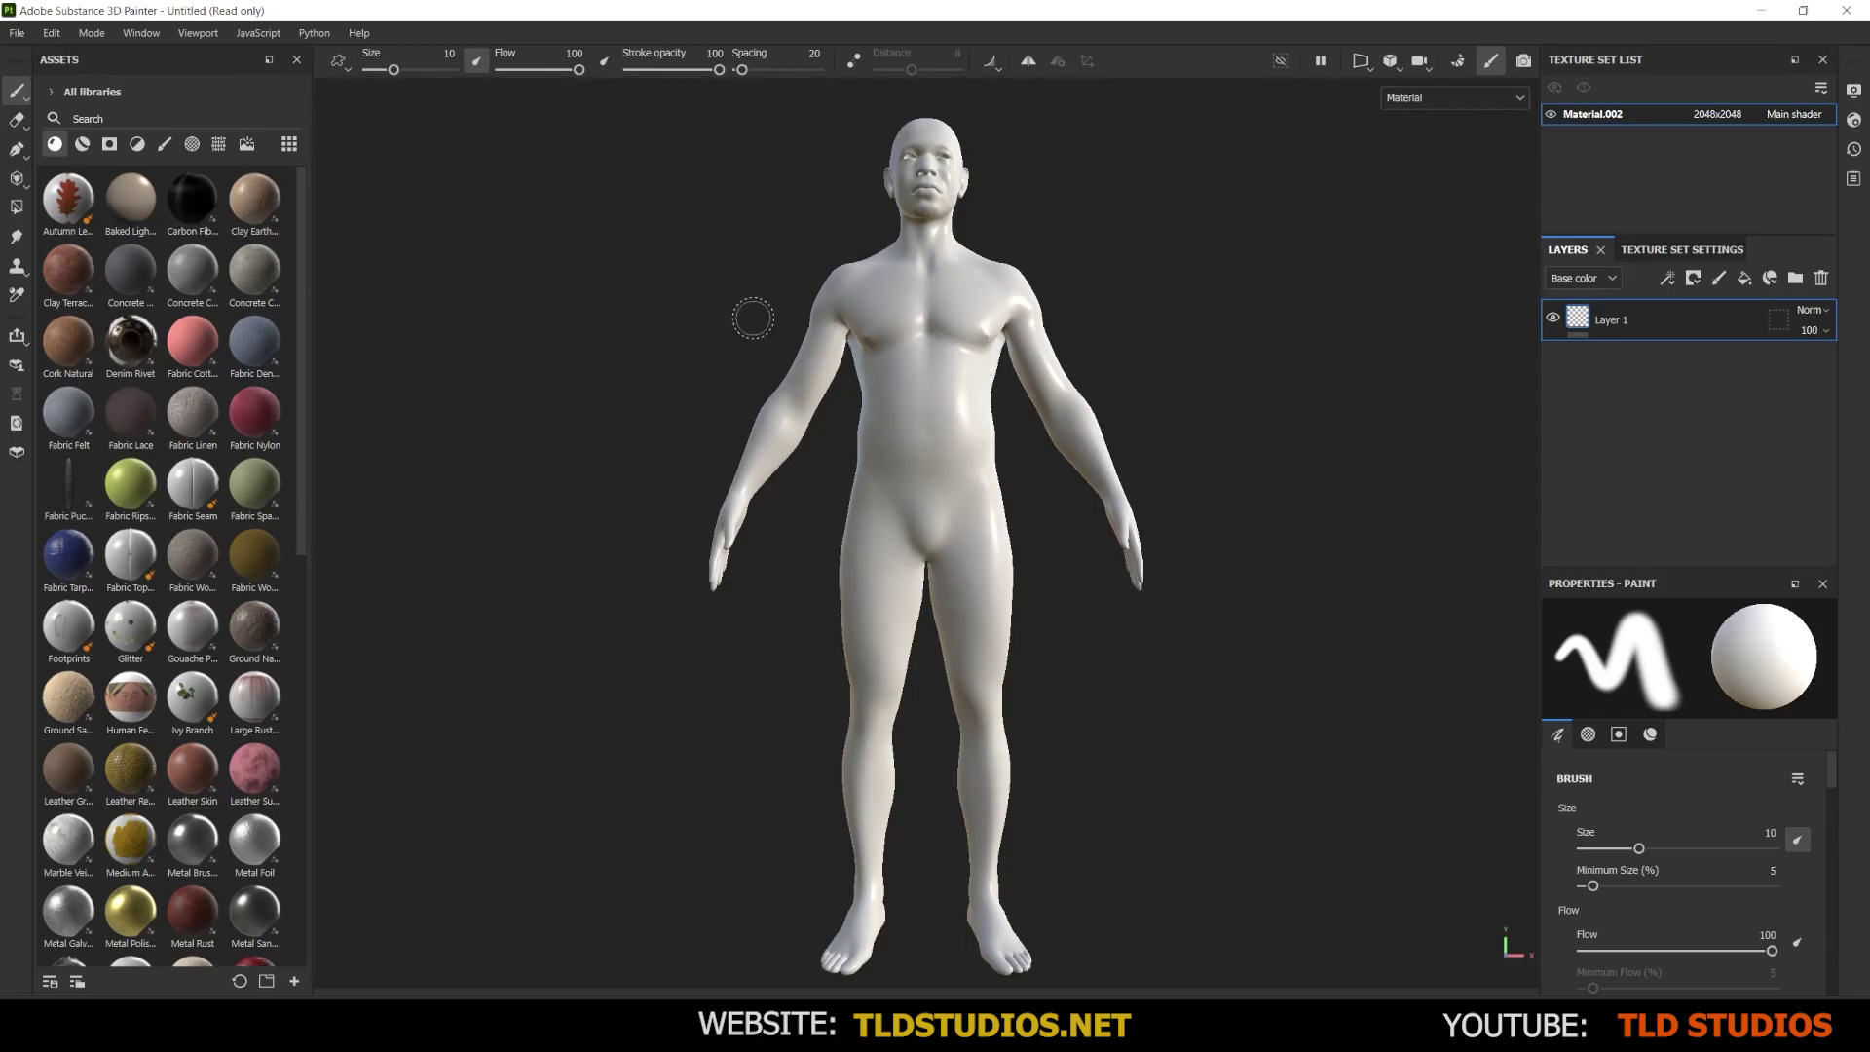
Compare the split, 3D-only and 2D-only viewport layouts, enlarge the brush to 32.93, and finish in the 3D-only layout
key("F1")
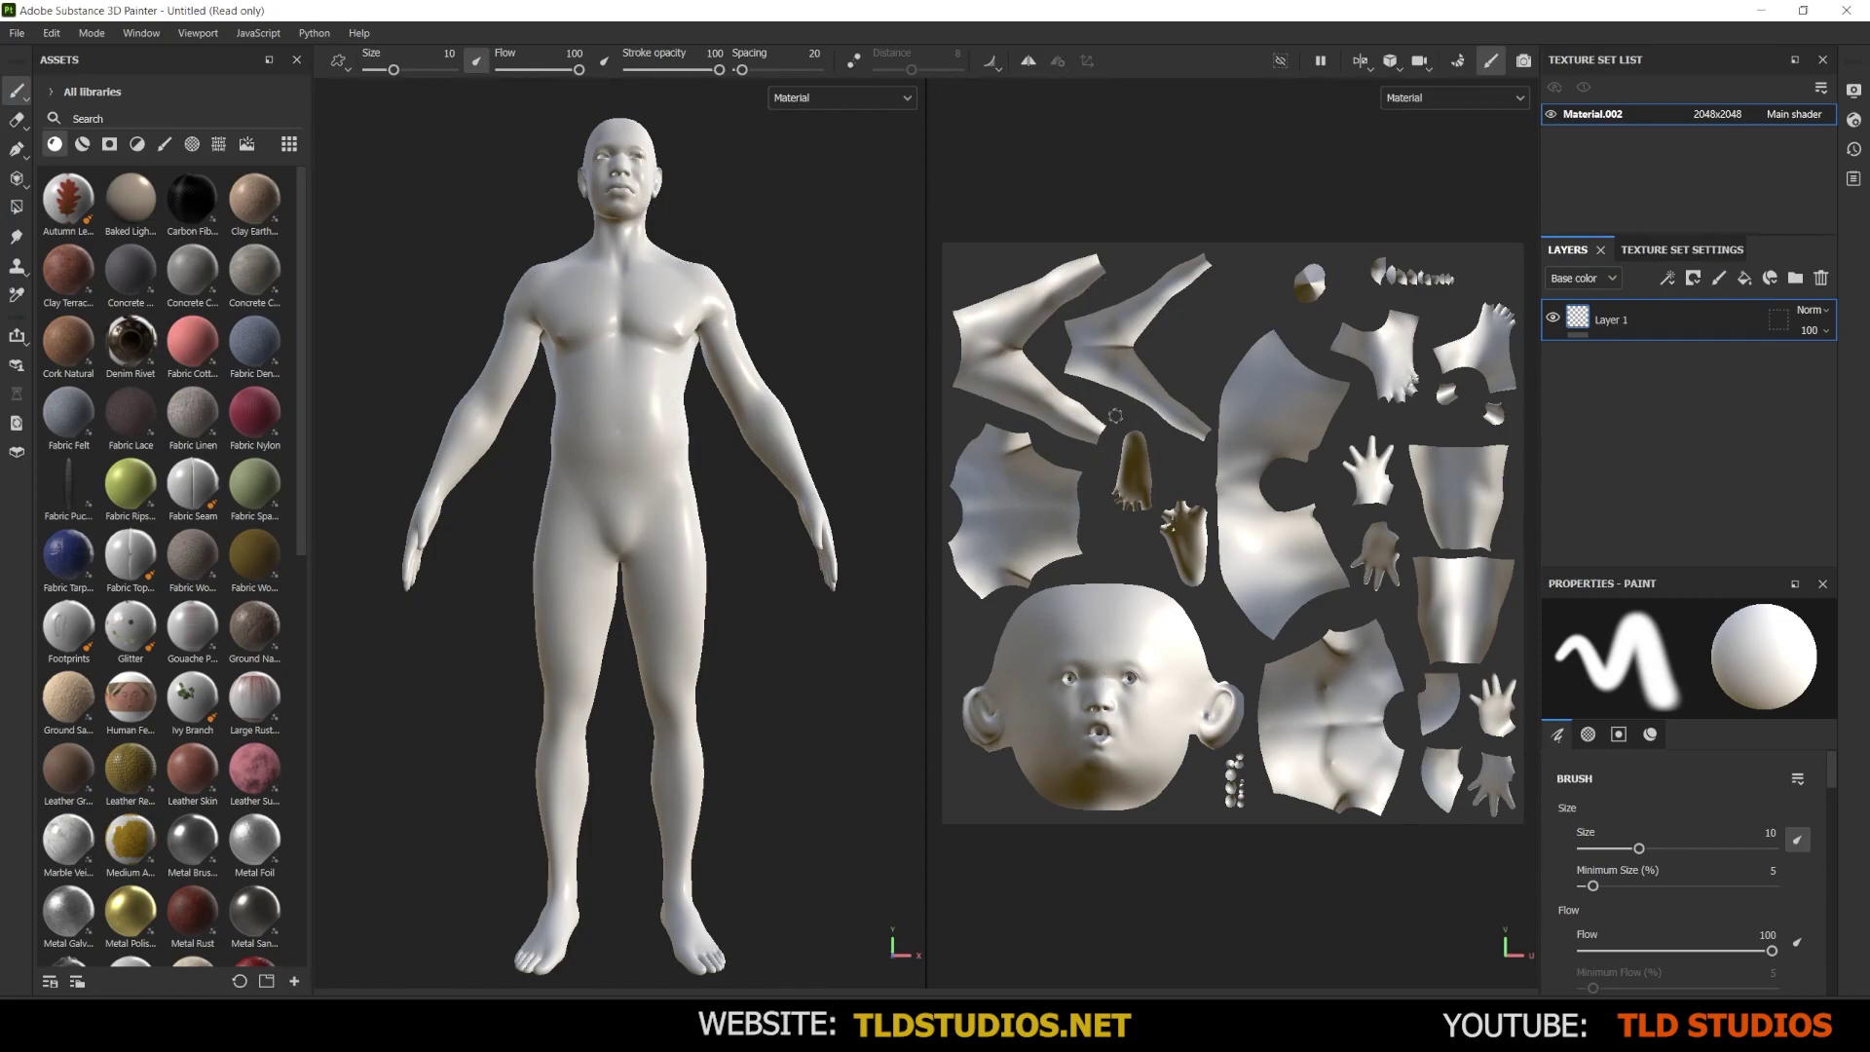
key("F2")
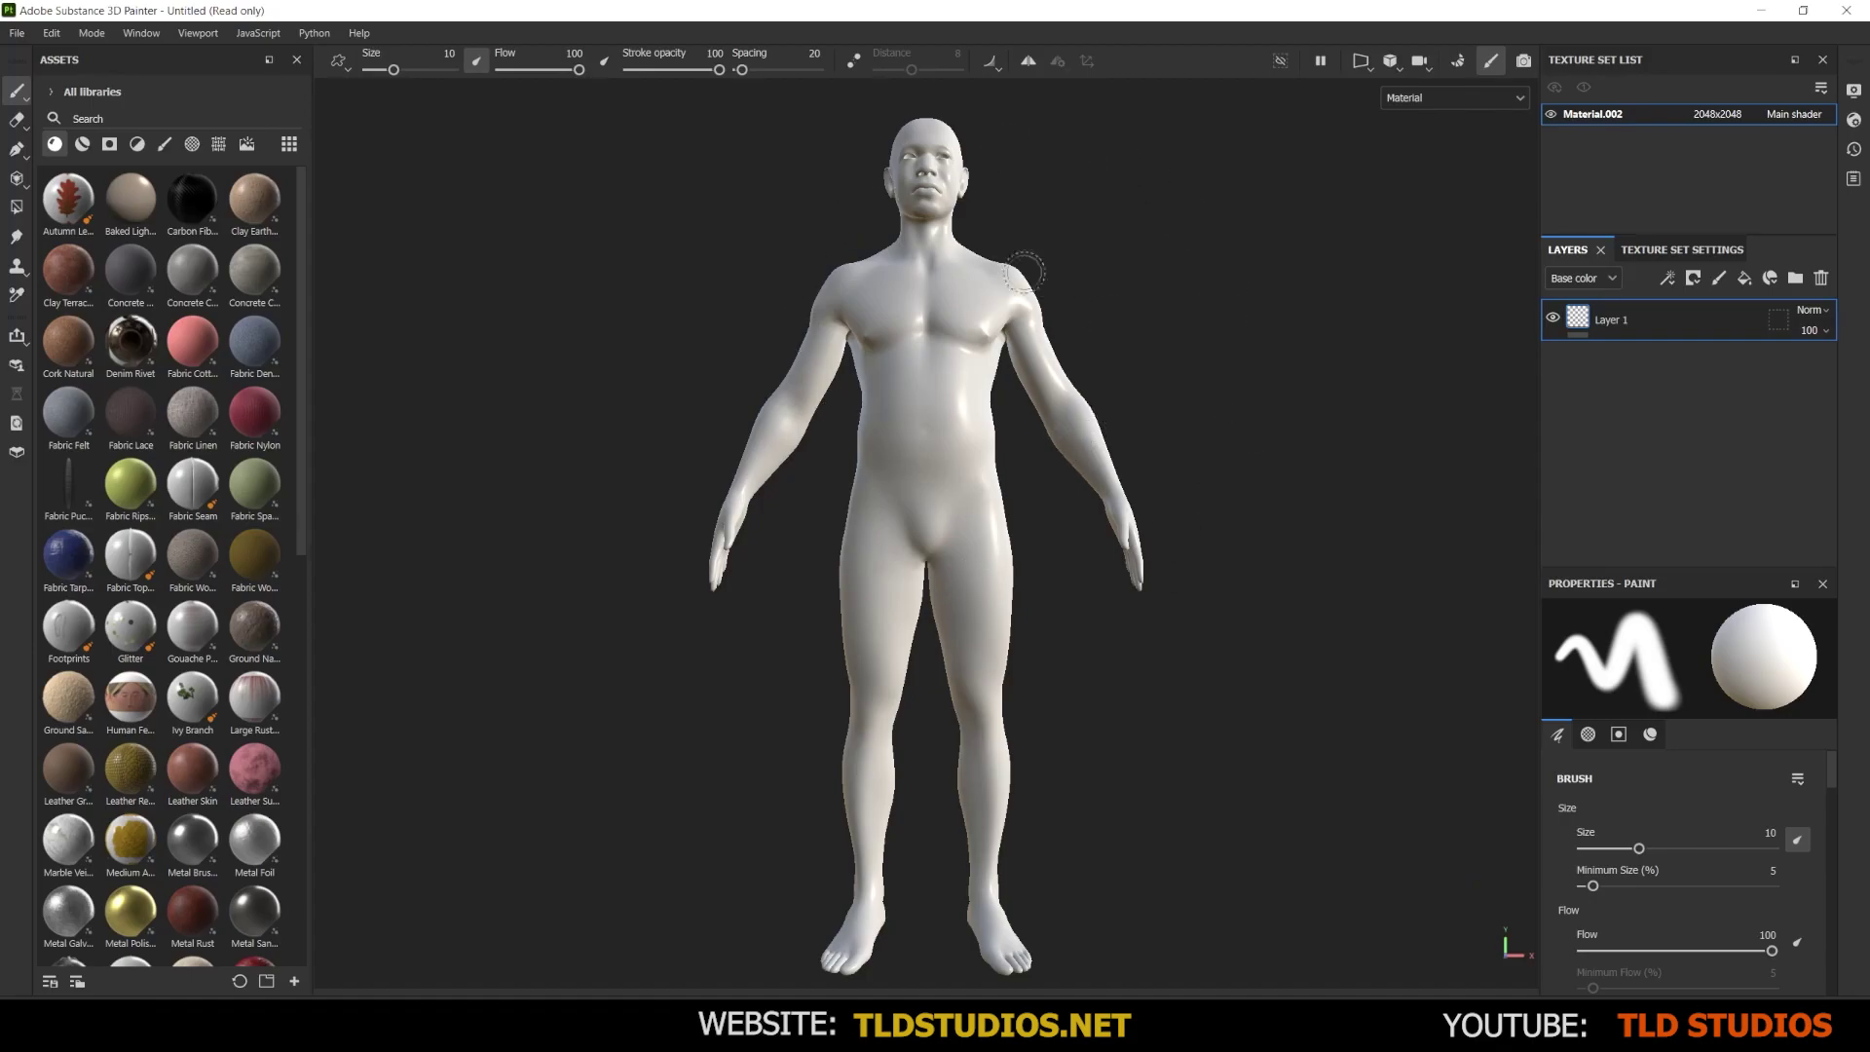
key("F3")
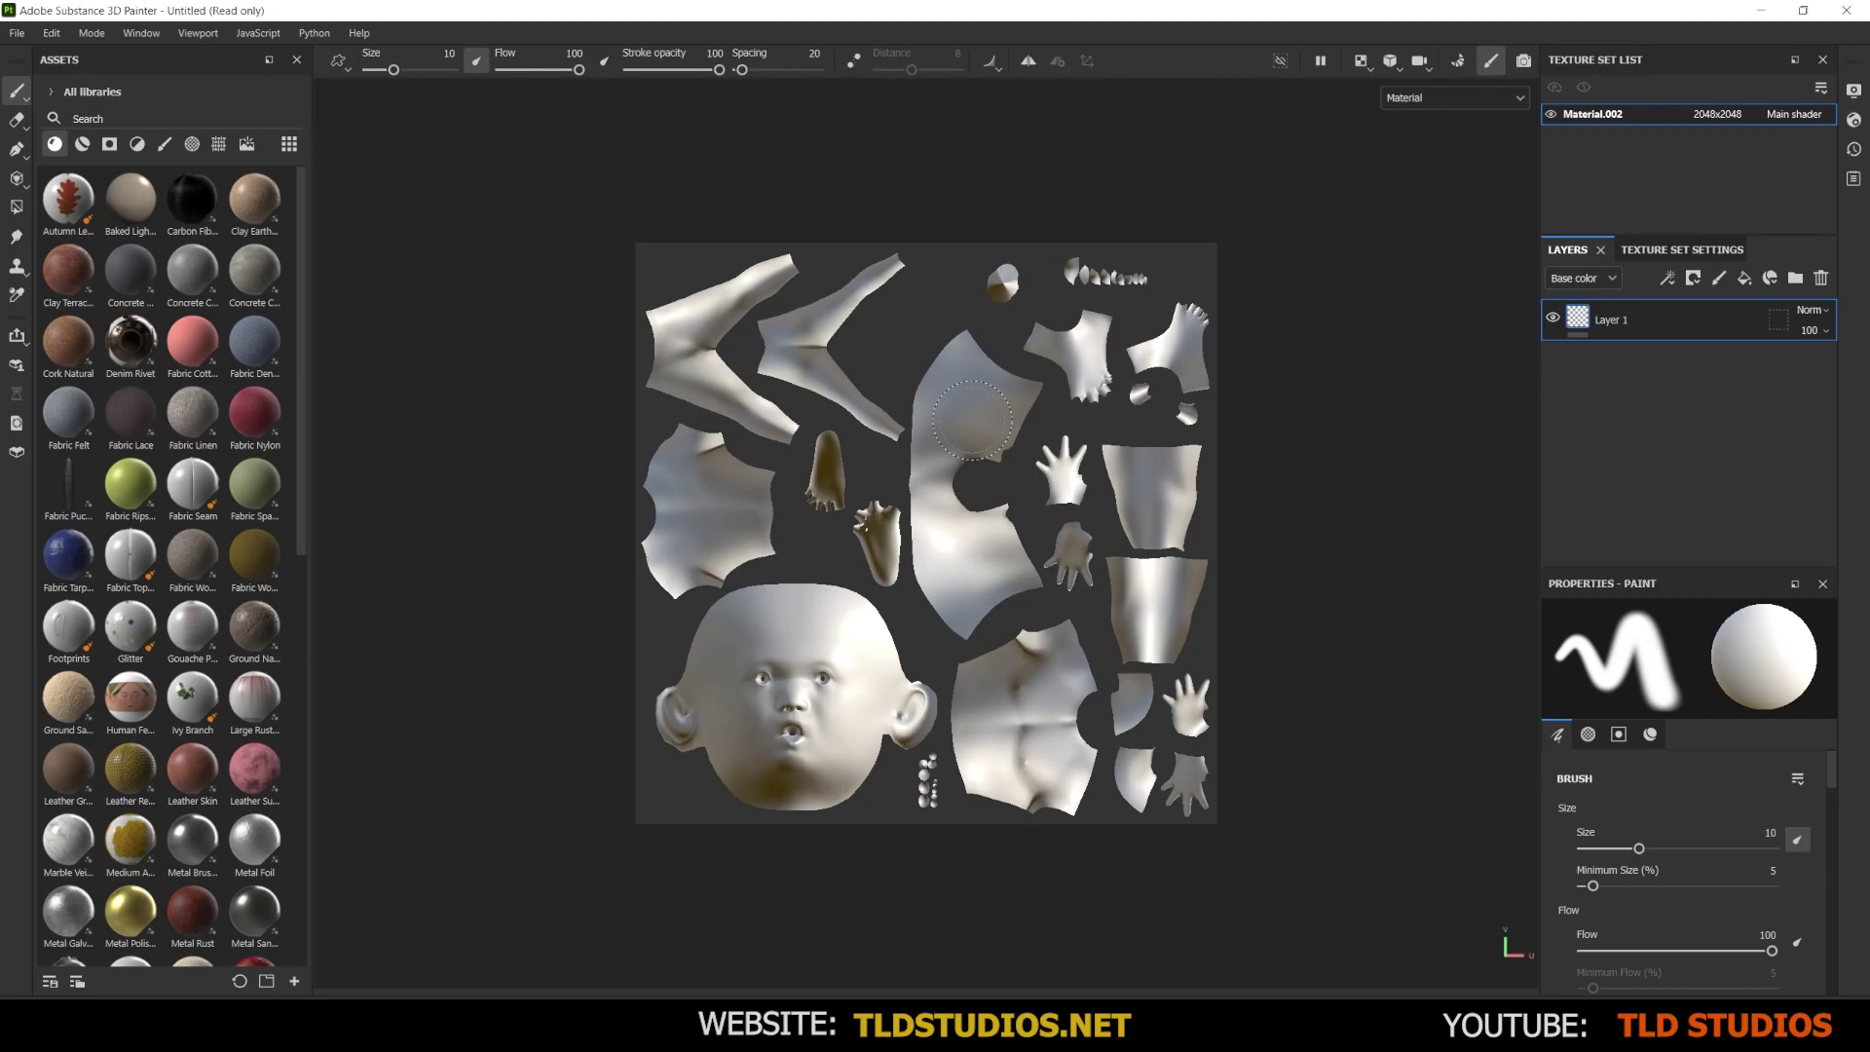
key("F1")
right_click_drag(604, 336, 643, 336, "ctrl")
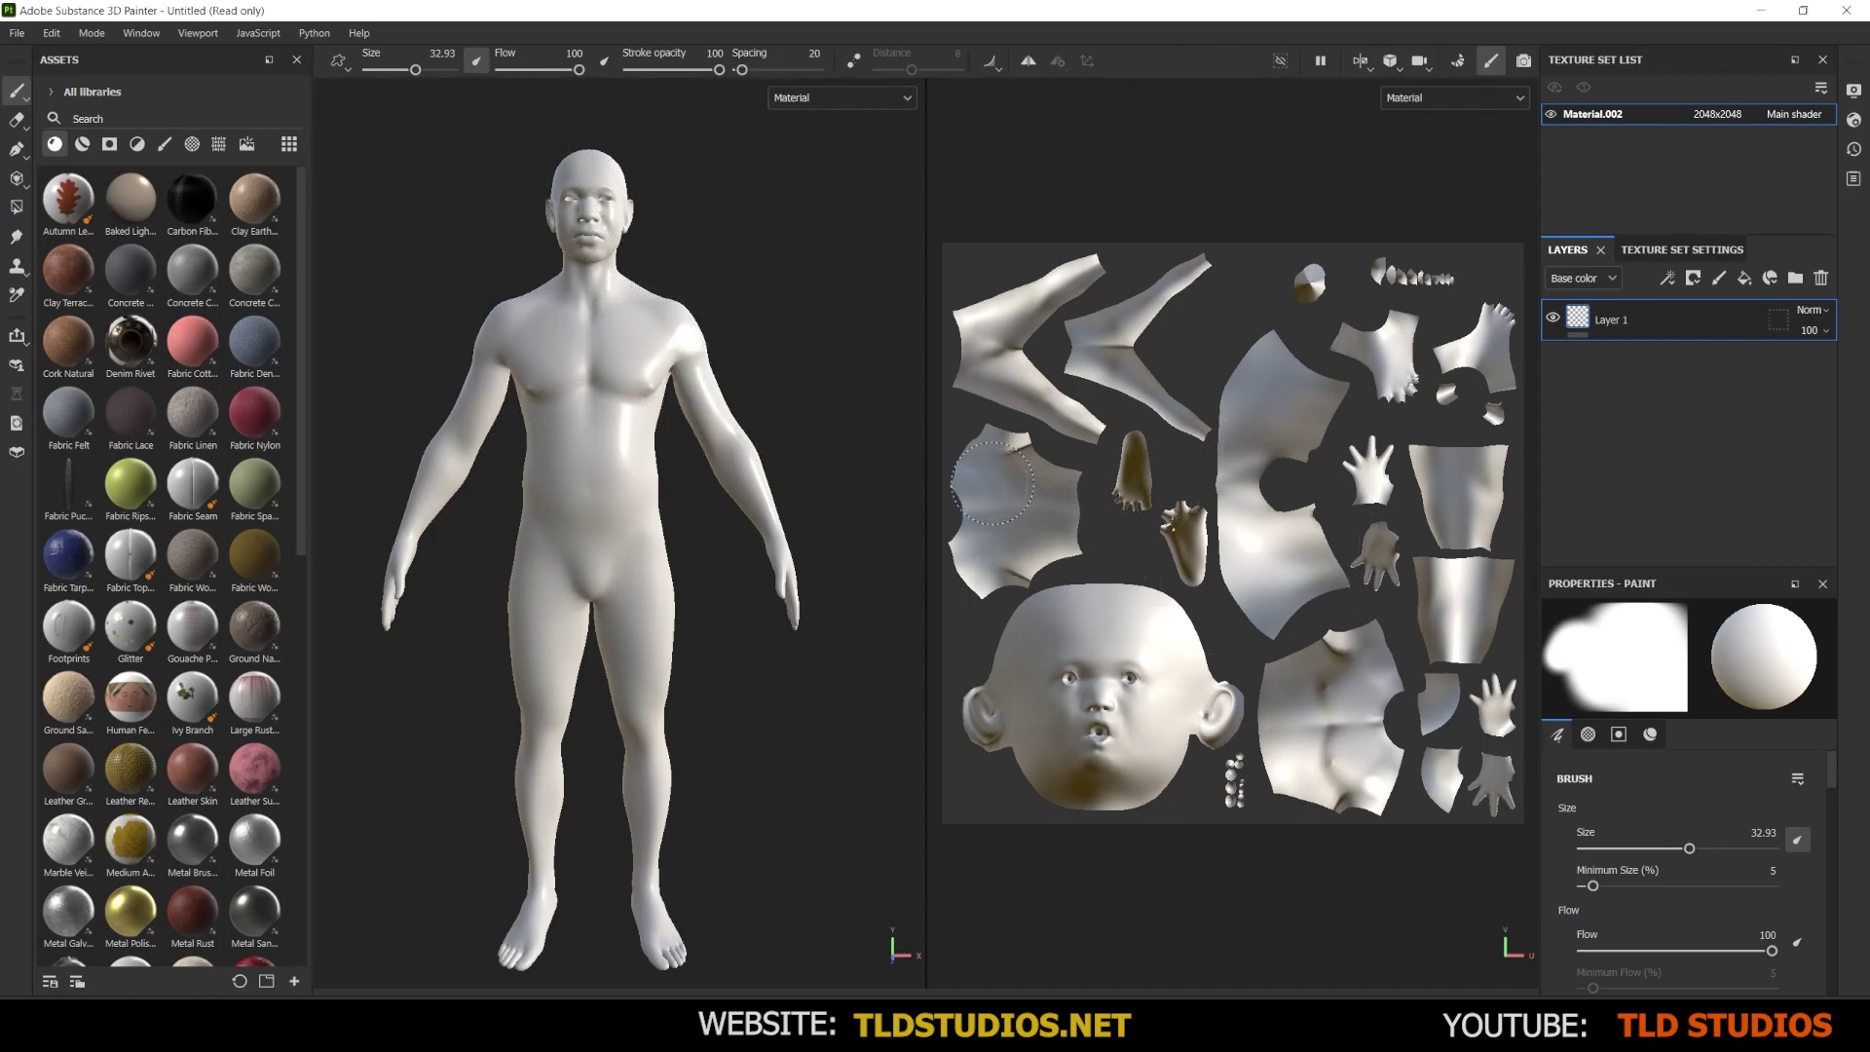
key("F2")
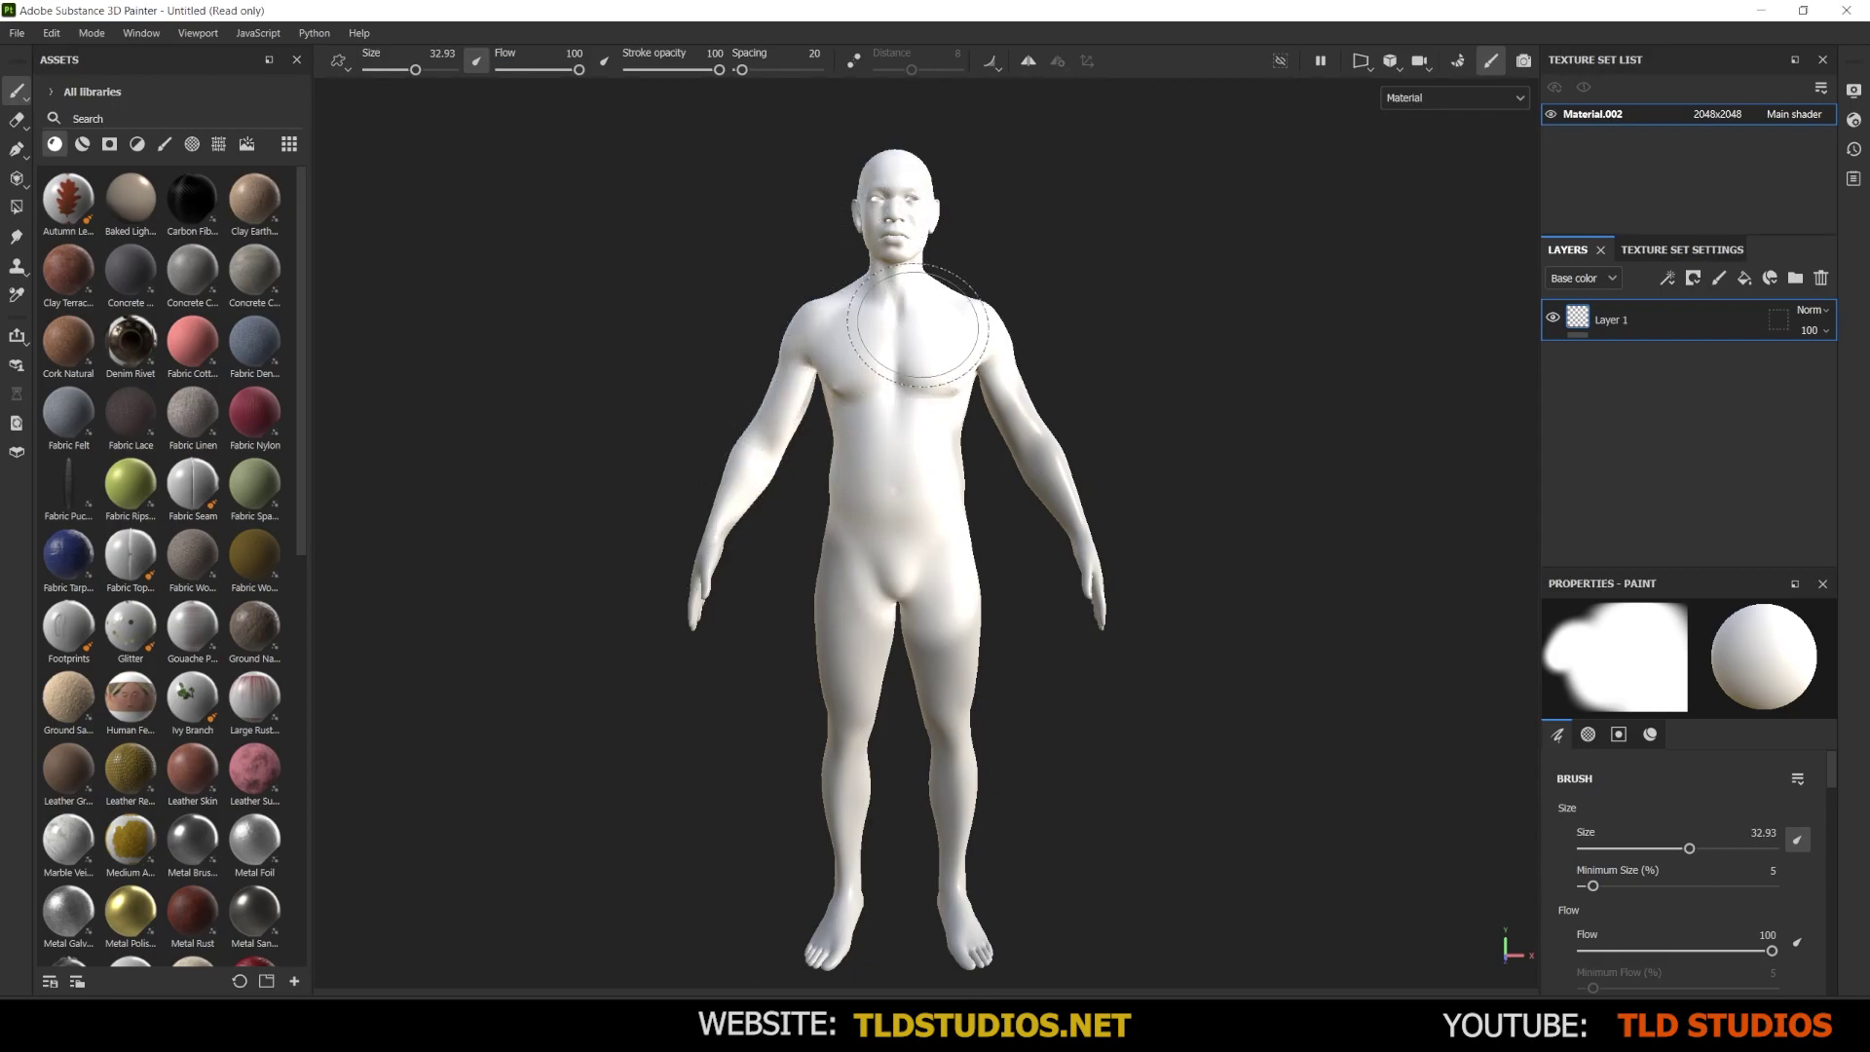
Rotate the environment lighting around the front-facing figure
key("ctrl")
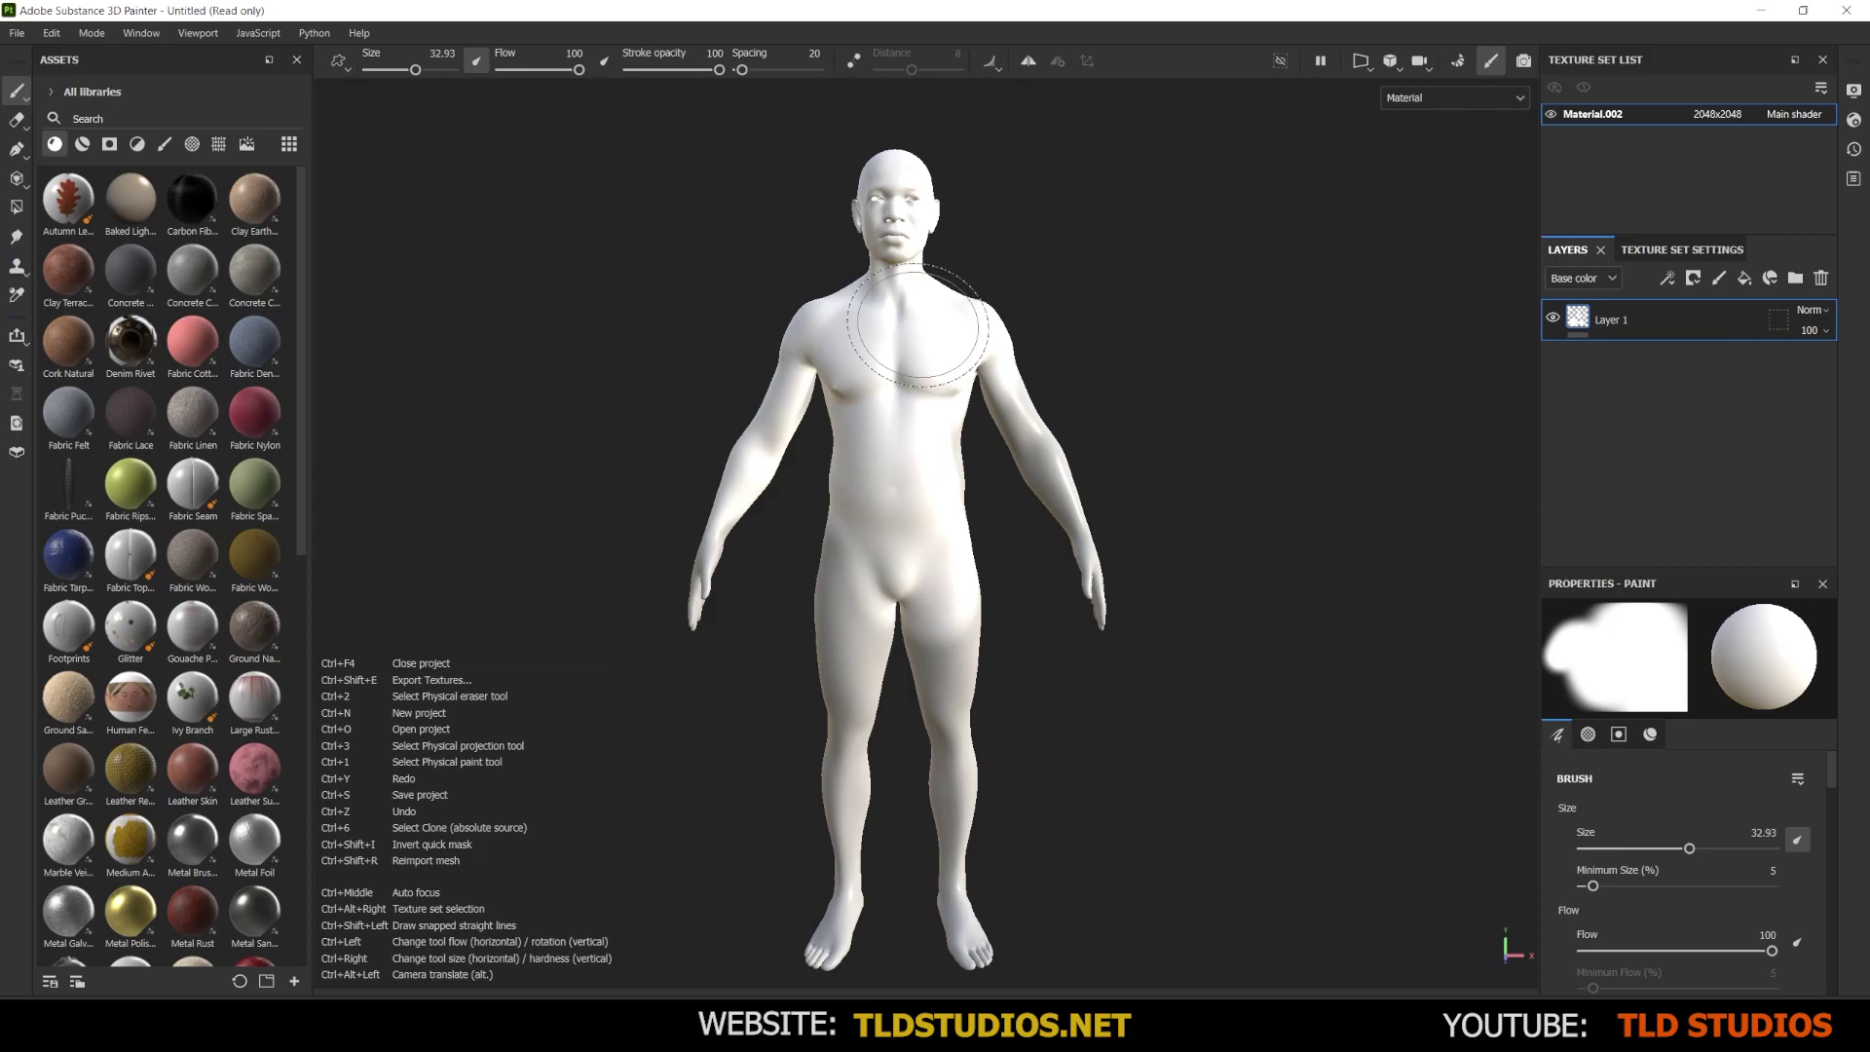
right_click_drag(915, 326, 1032, 332, "shift")
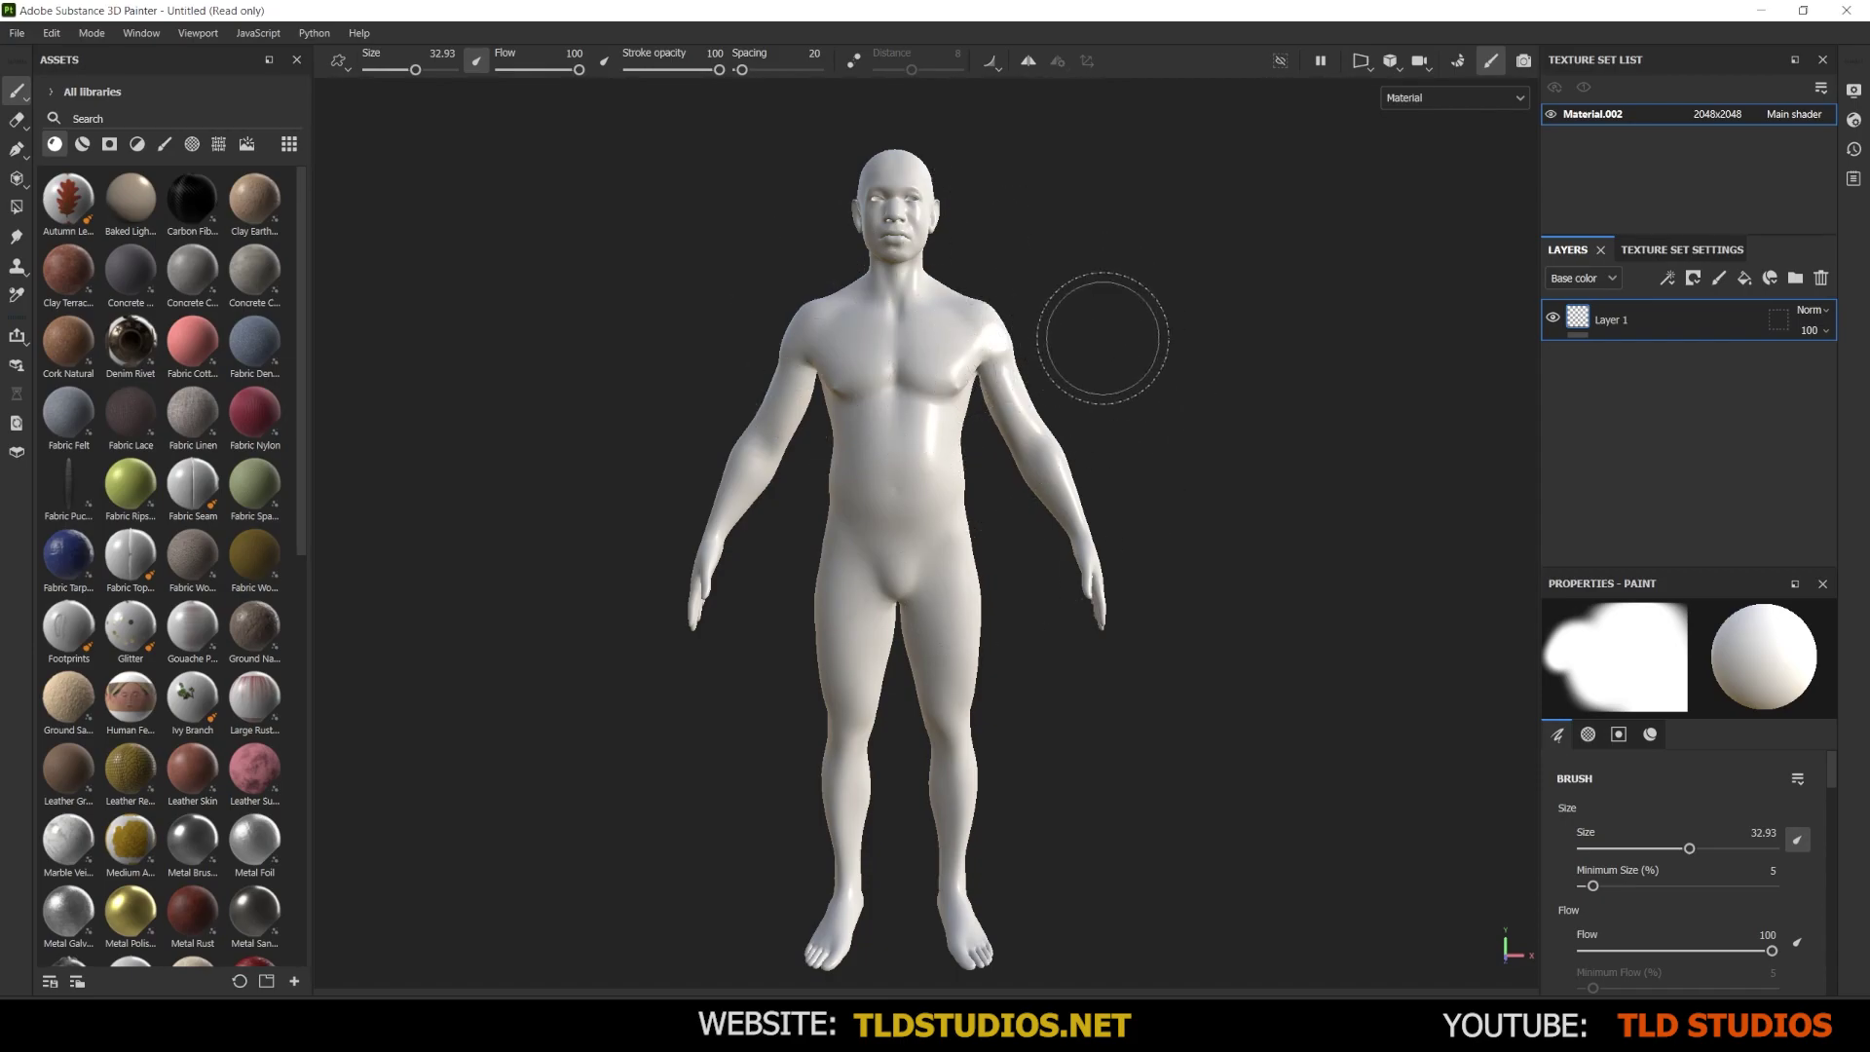
Examine the full figure from the front and side at different distances
right_click_drag(1150, 431, 1123, 341, "alt")
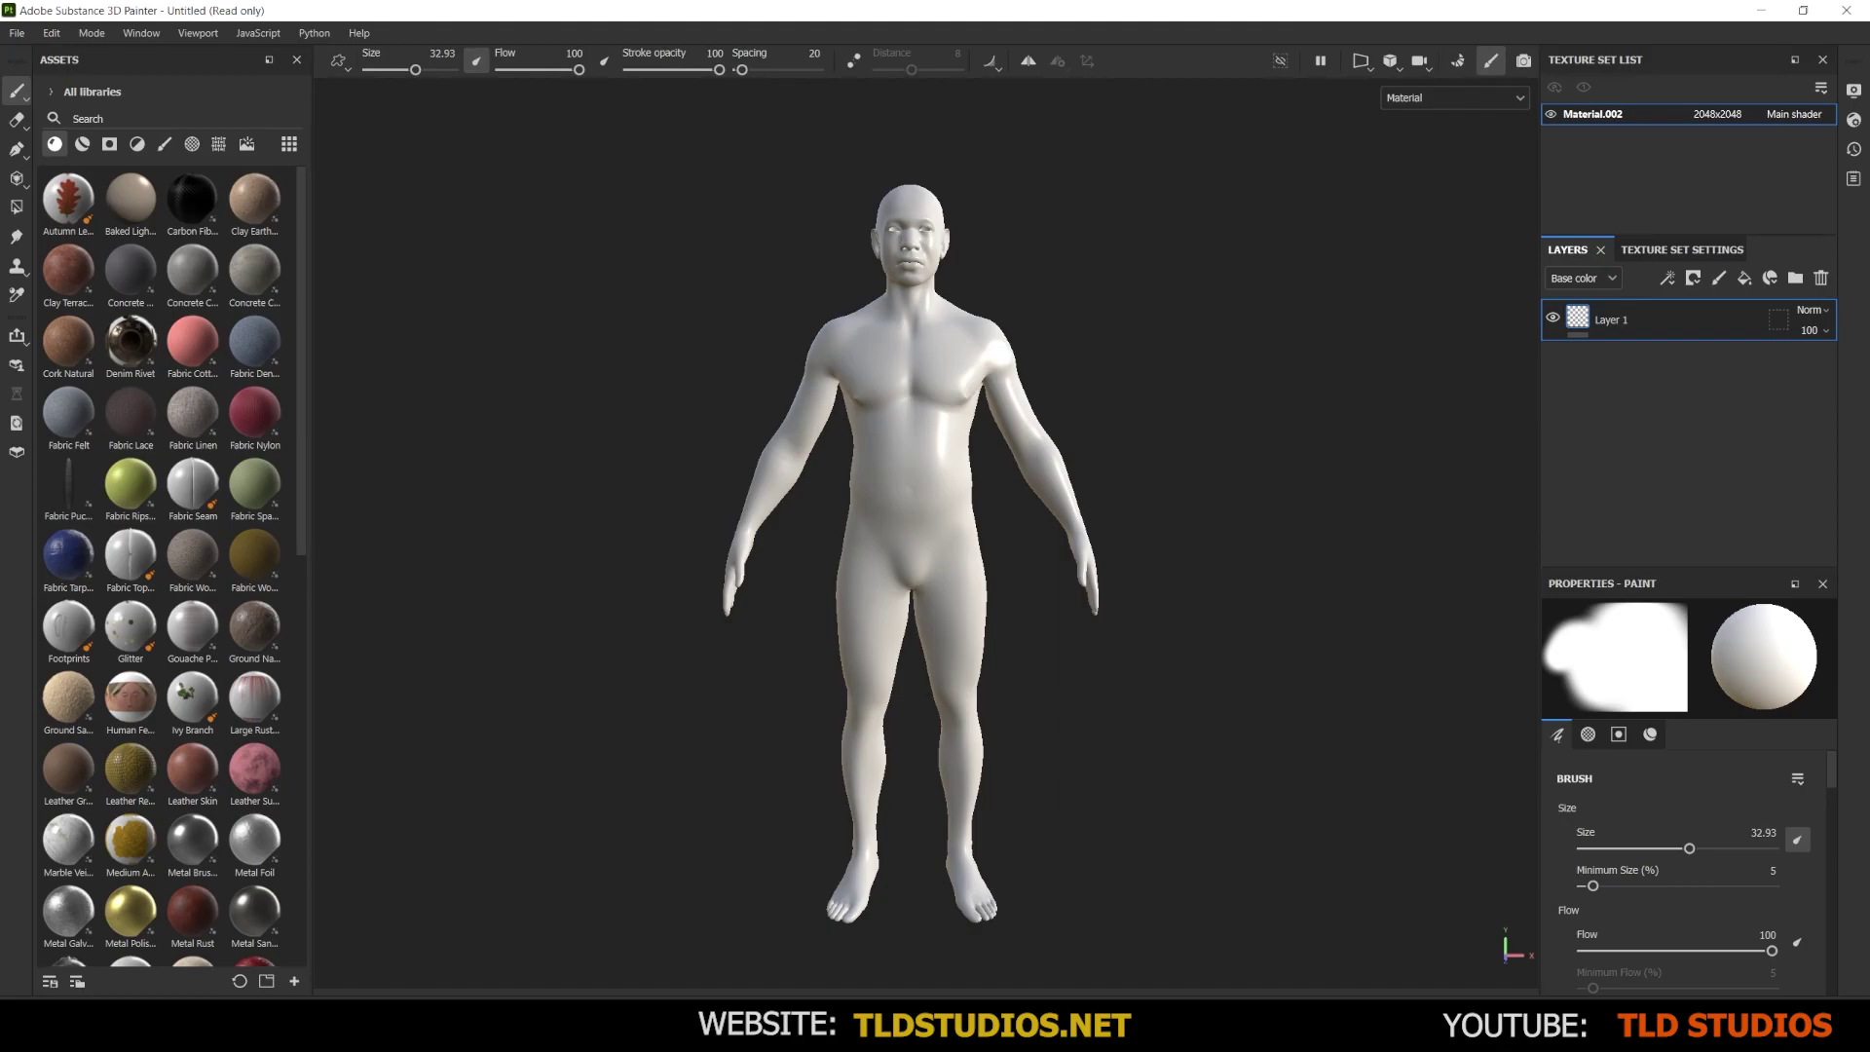
mouse_move(1127, 334)
right_mouse_down("alt")
mouse_move(1141, 526)
mouse_move(1114, 468)
mouse_move(1169, 542)
mouse_move(1115, 175)
mouse_move(1153, 426)
mouse_move(1151, 343)
right_mouse_up("alt")
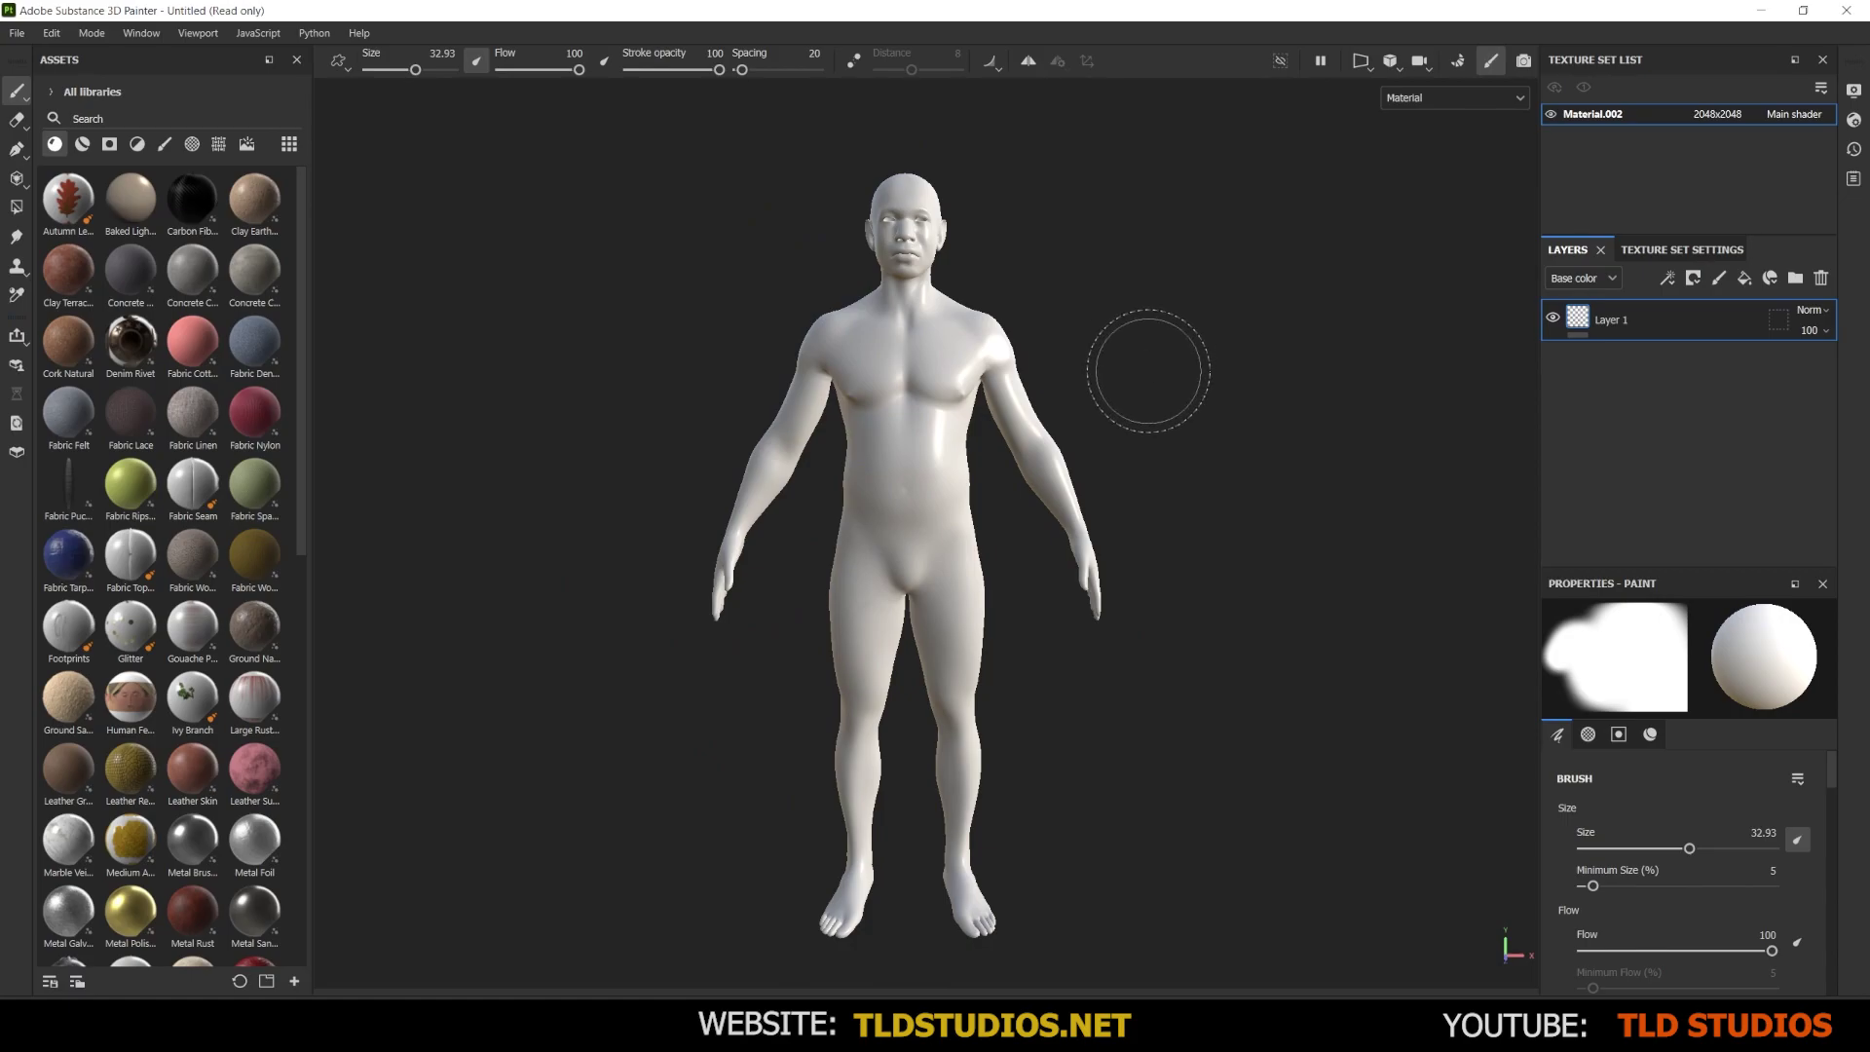
key("alt")
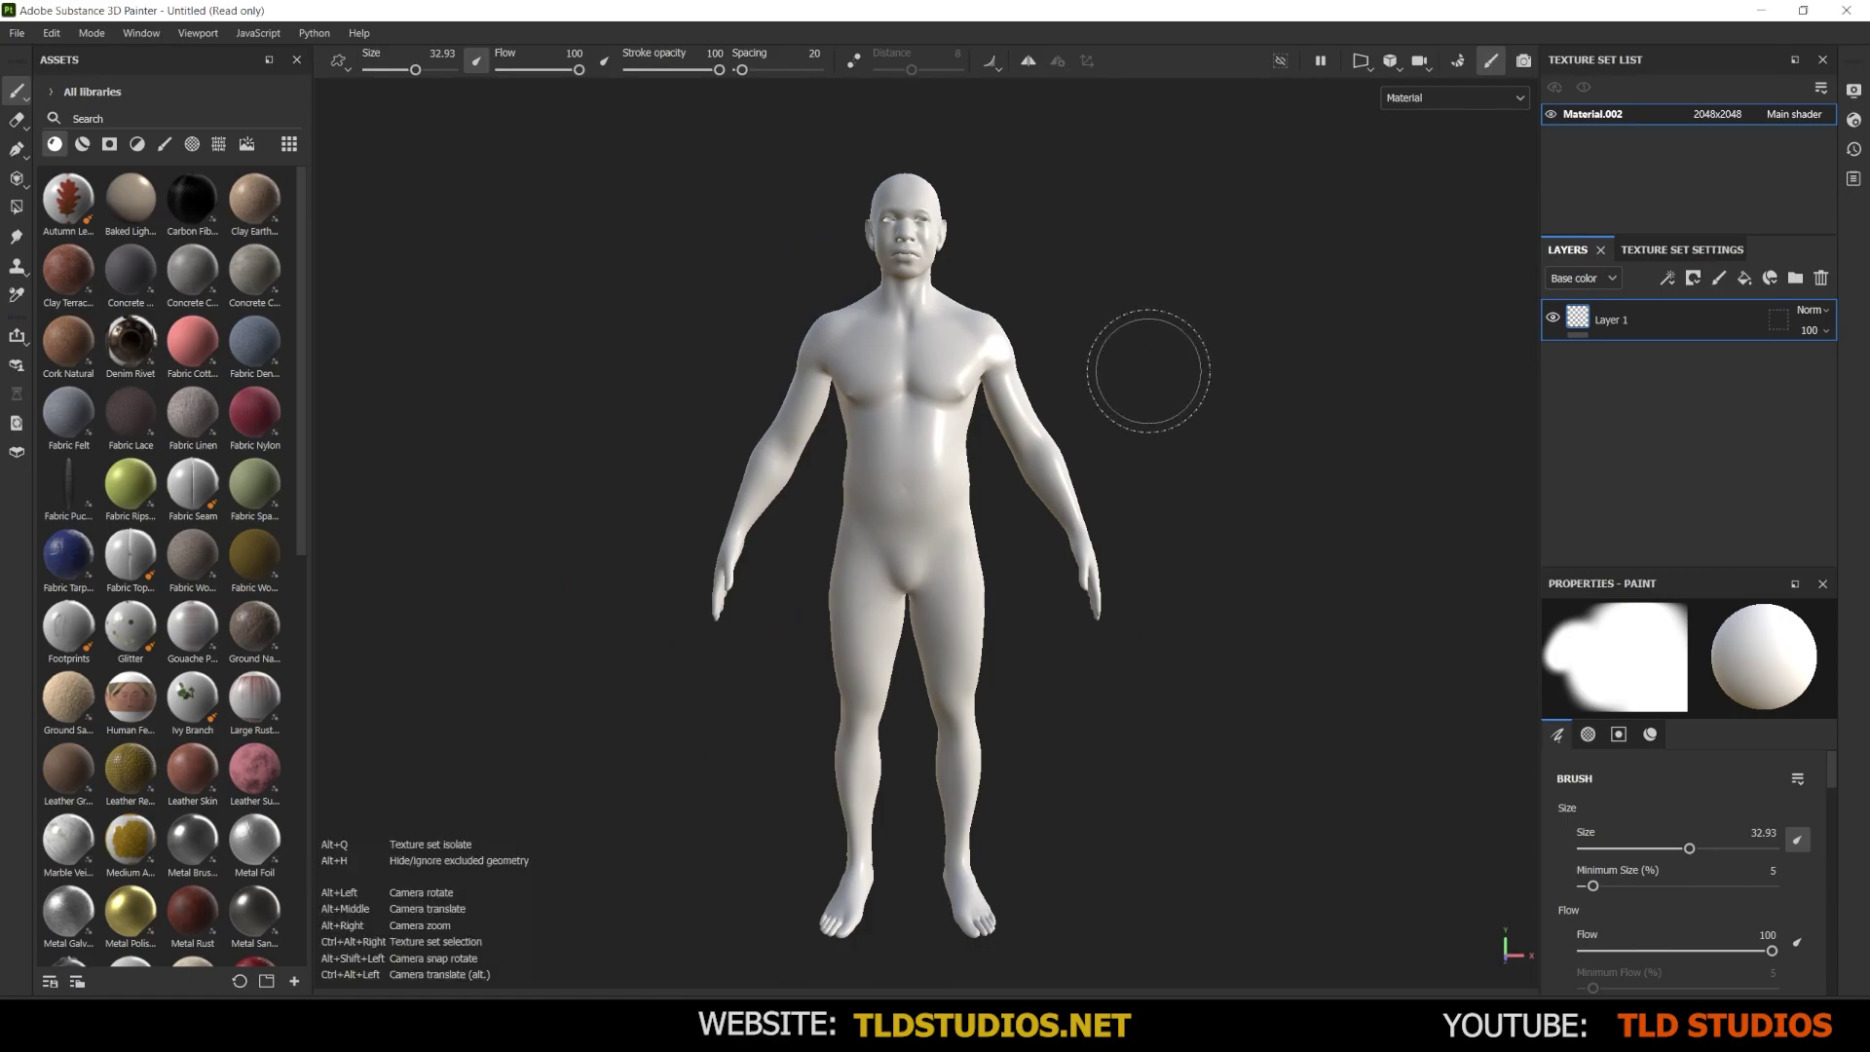
left_click_drag(1185, 354, 1161, 402, "alt")
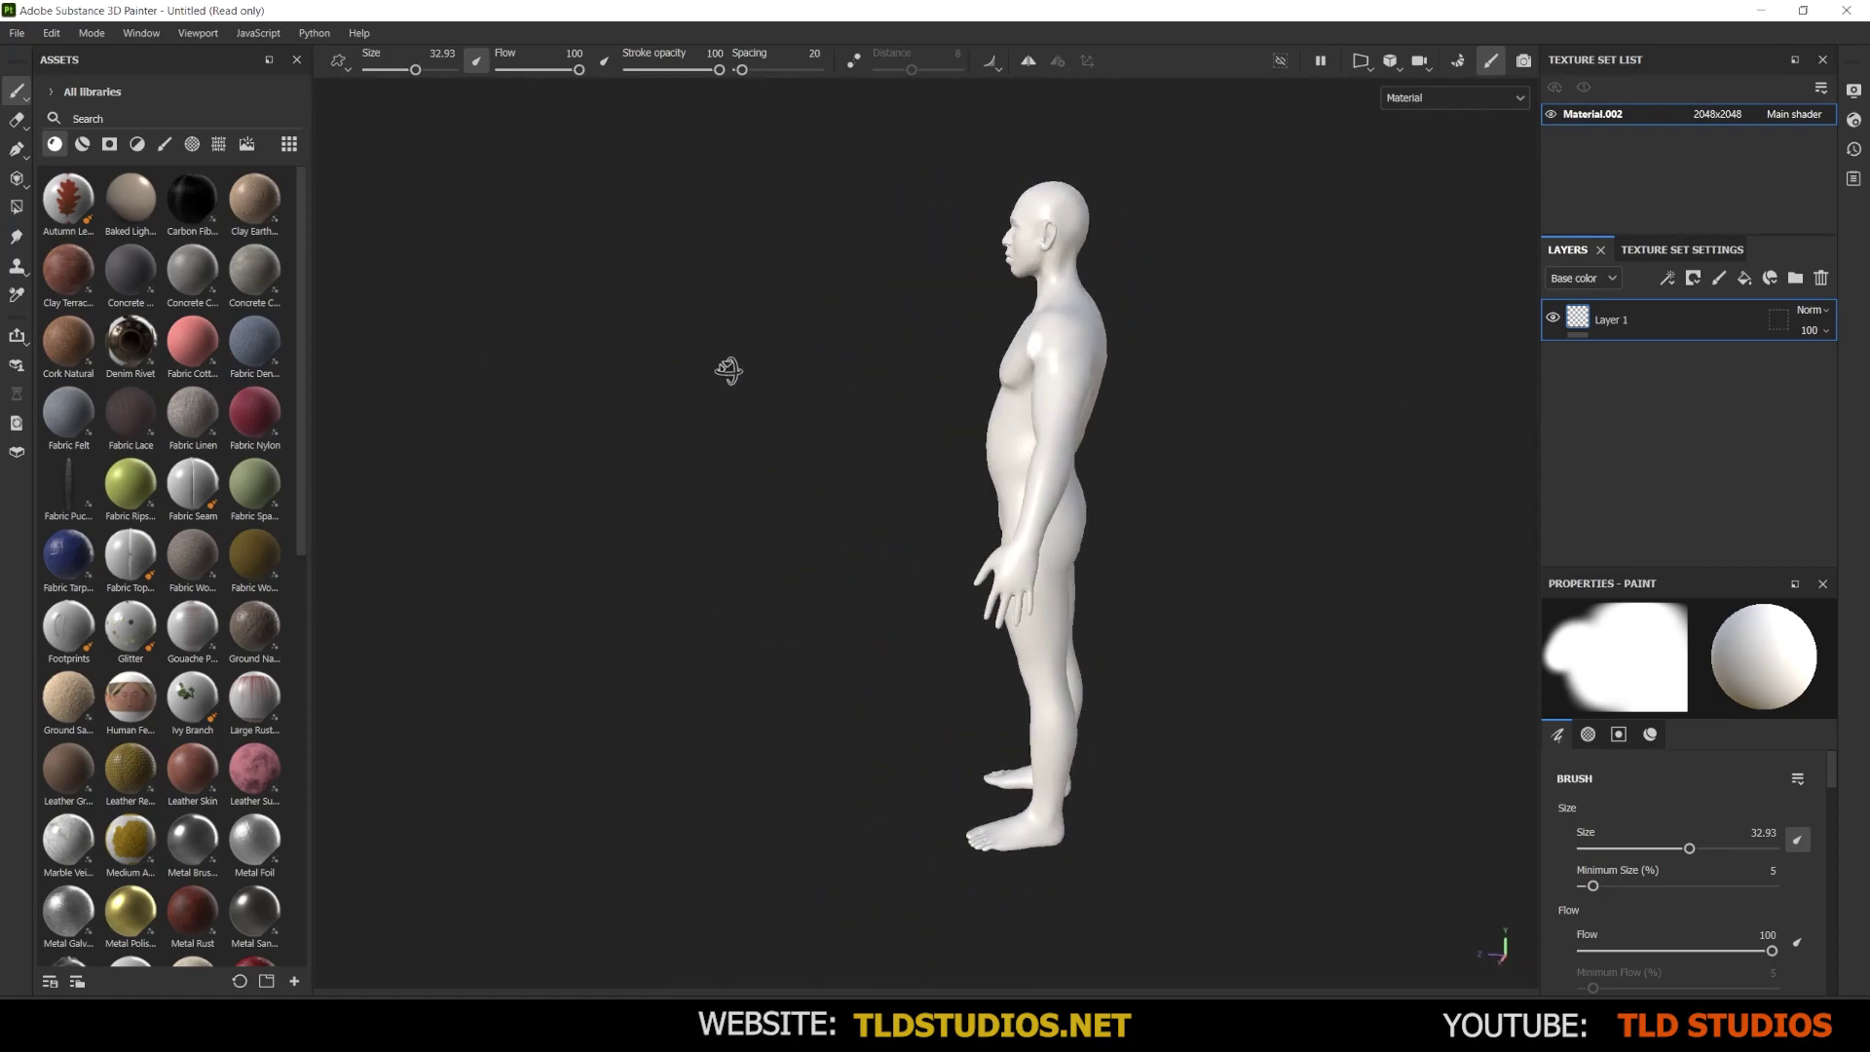
left_click_drag(729, 371, 1073, 384, "alt")
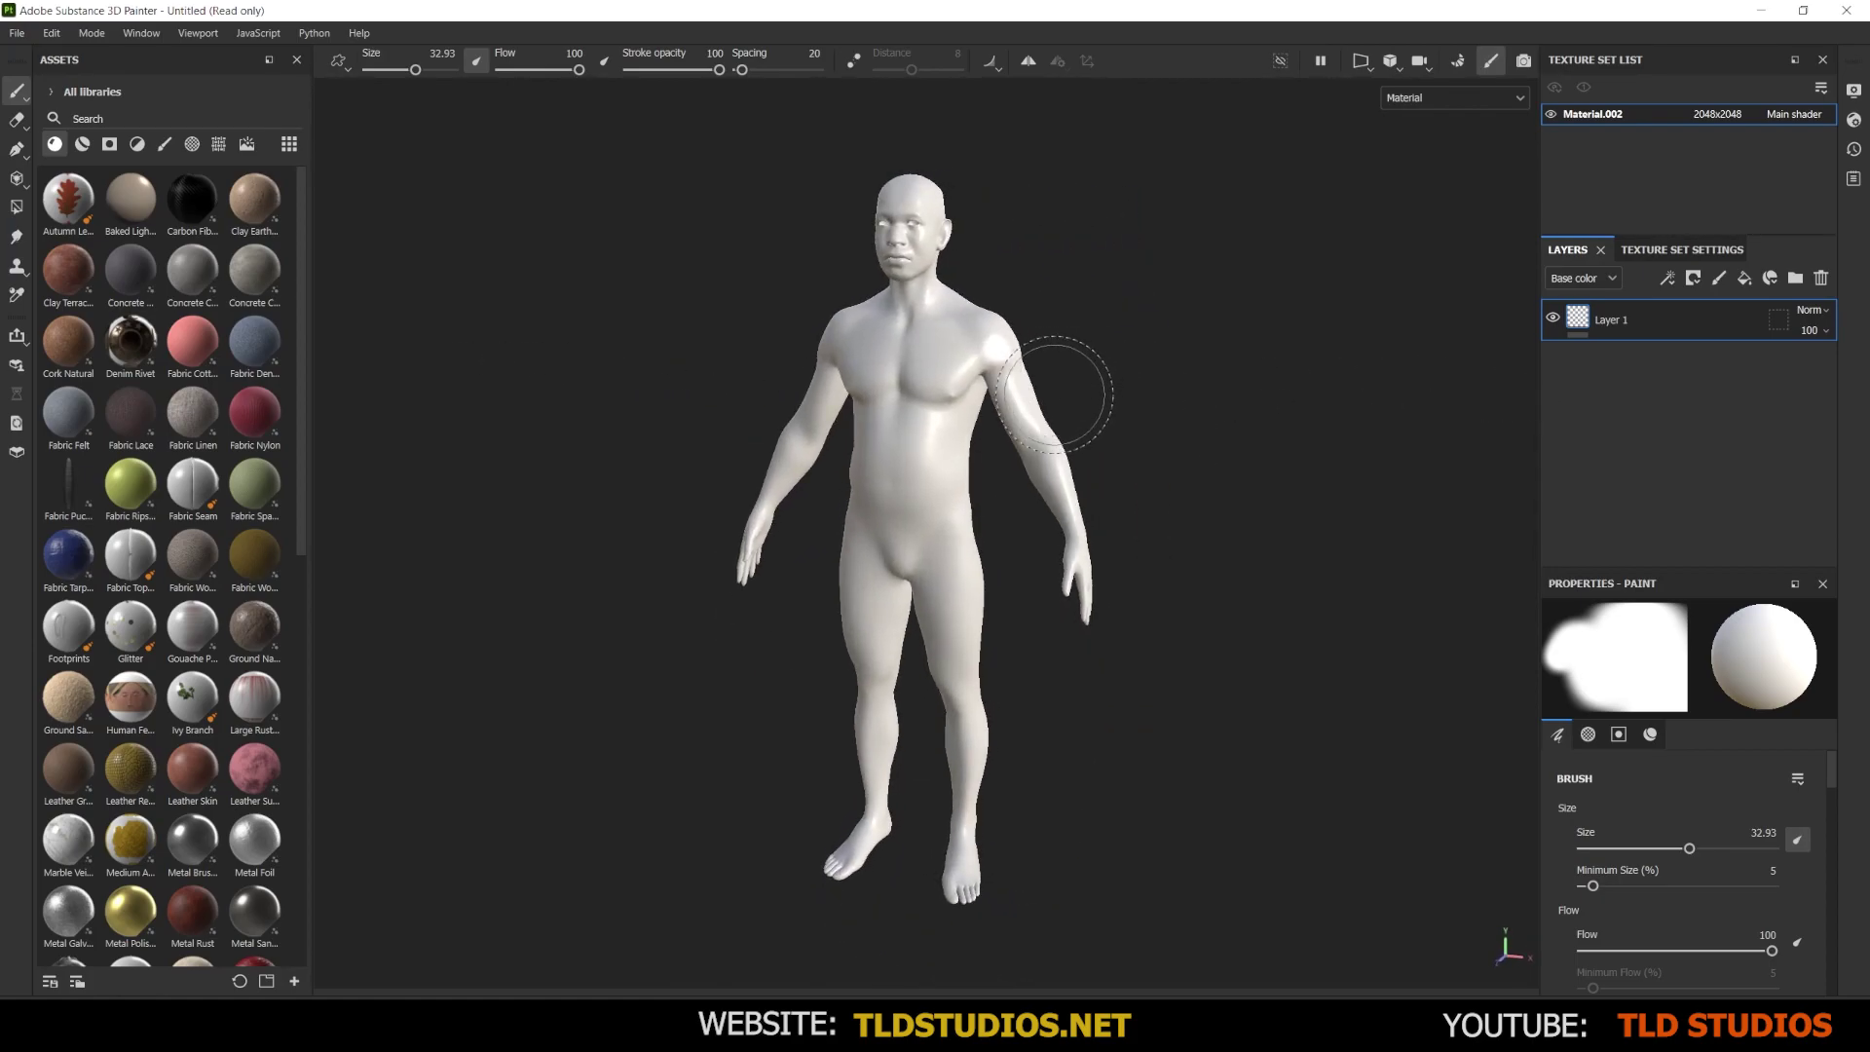
scroll(1067, 385, "down", 2)
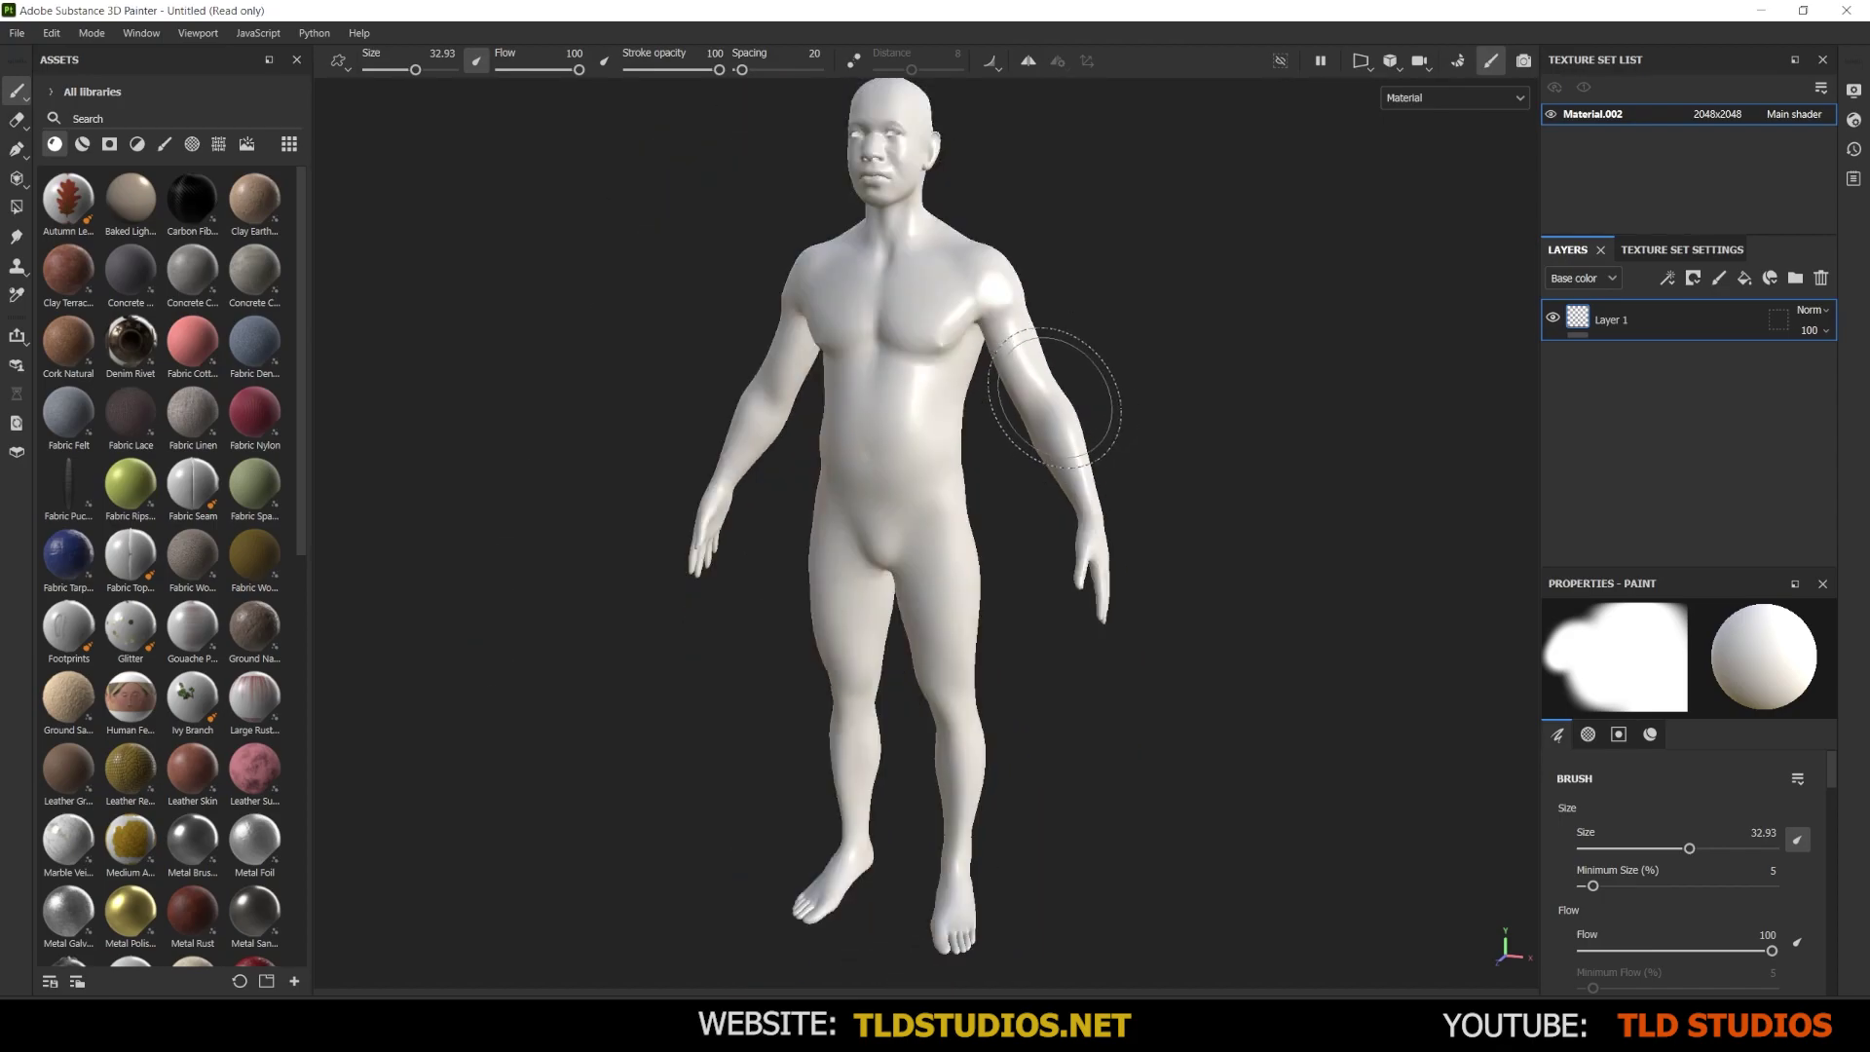
scroll(1072, 380, "up", 3)
scroll(1081, 385, "down", 3)
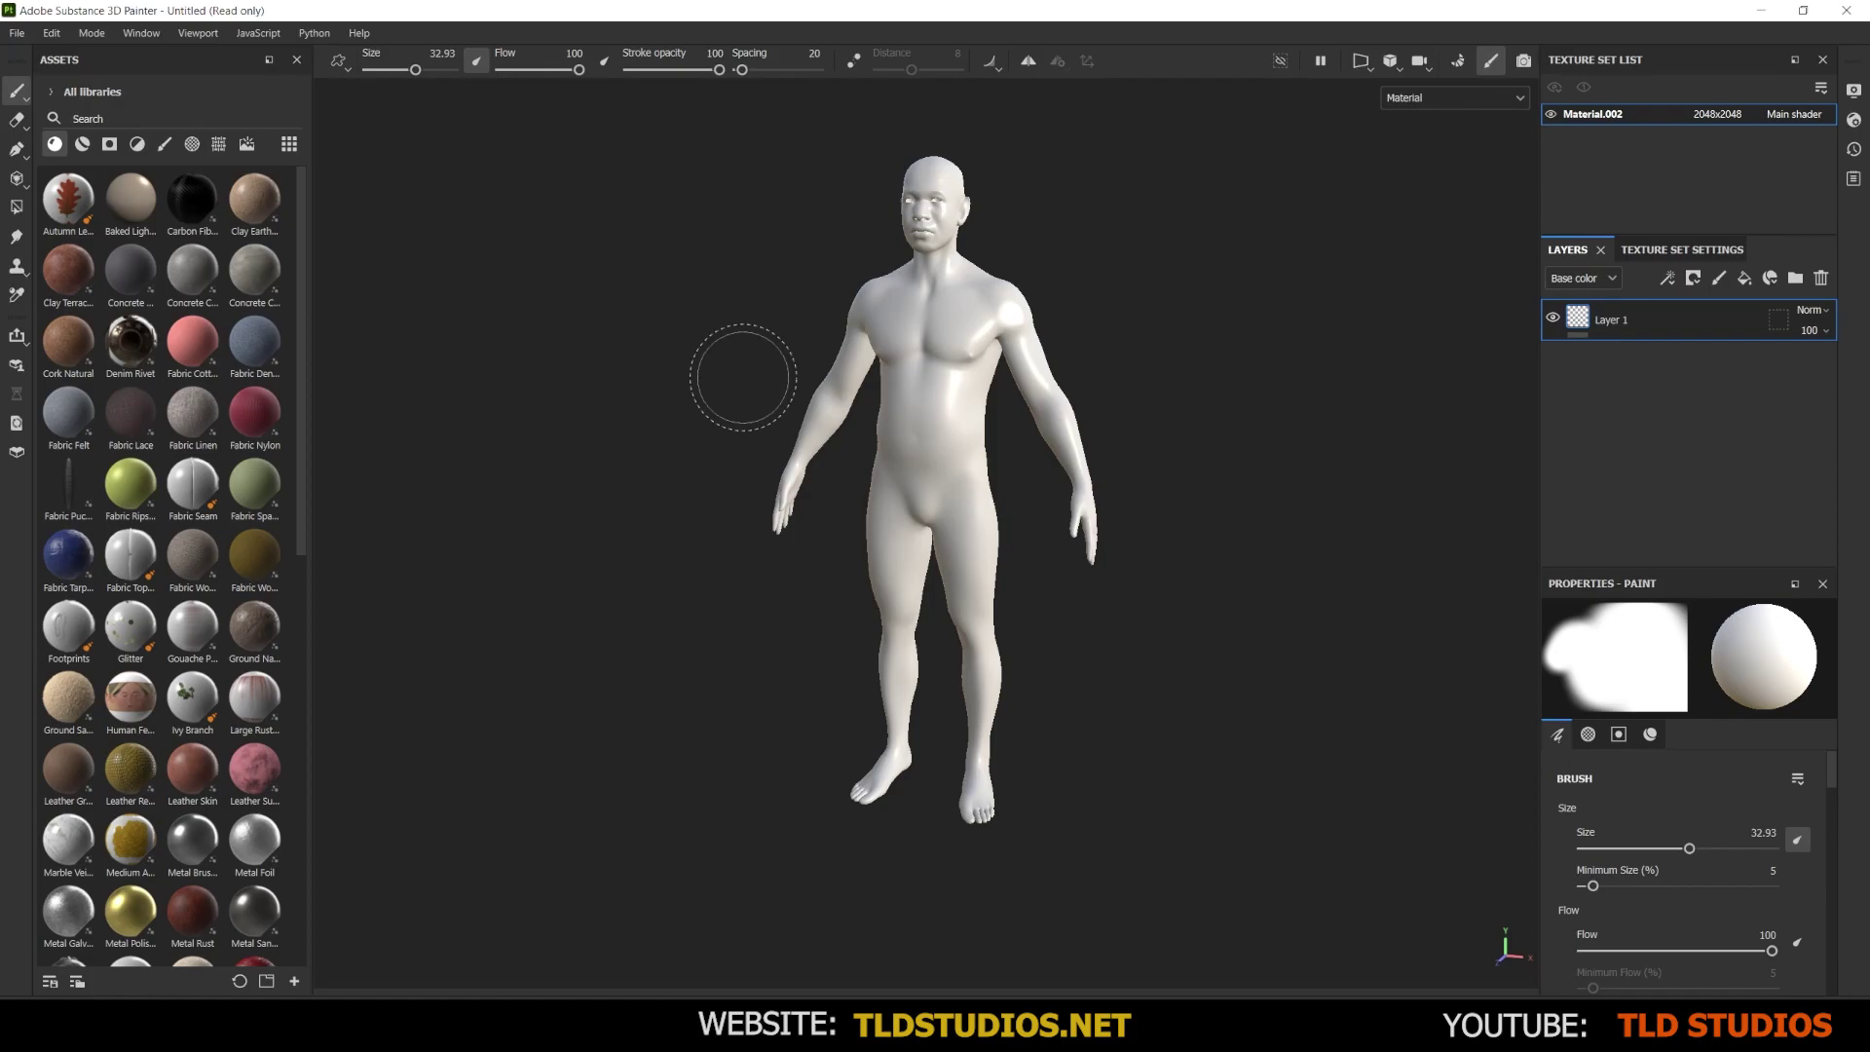
Rotate the environment lighting again to check the shading on the angled figure
key("shift")
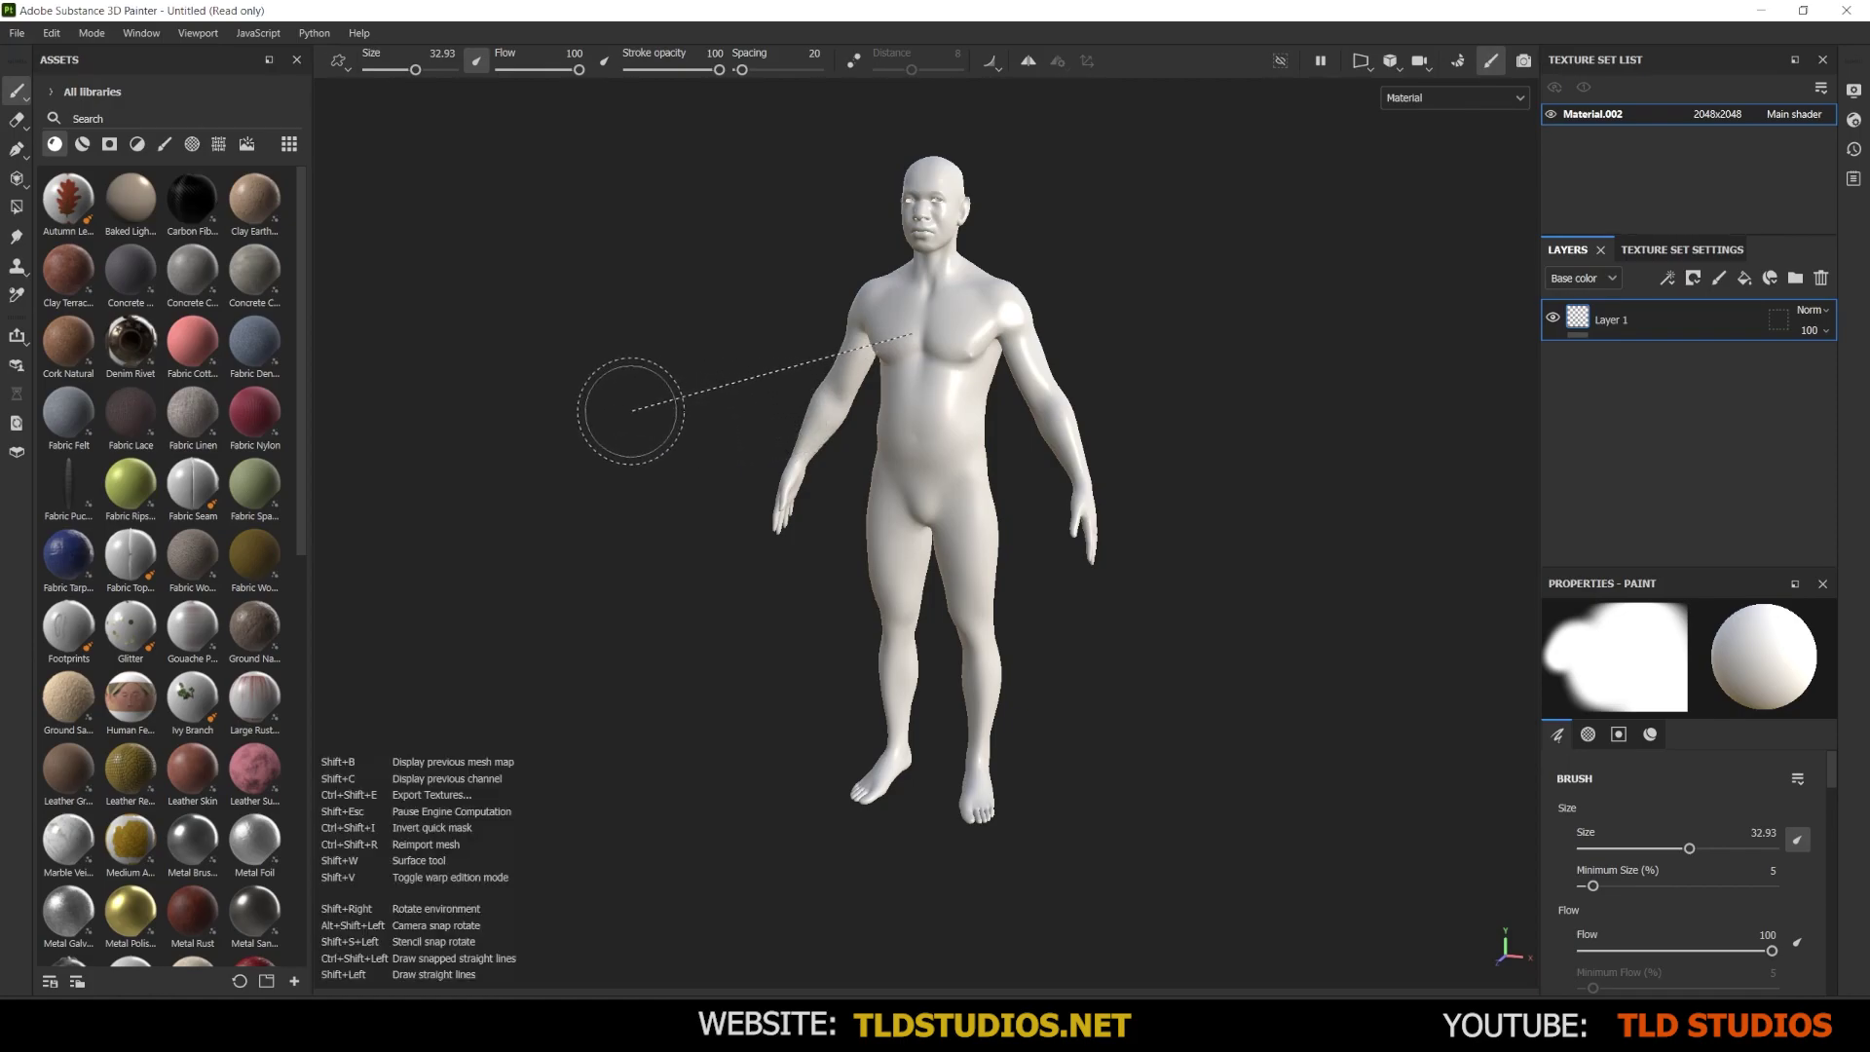
mouse_move(631, 410)
right_mouse_down("shift")
mouse_move(1077, 384)
mouse_move(572, 405)
mouse_move(1019, 409)
mouse_move(768, 418)
mouse_move(725, 437)
mouse_move(984, 424)
right_mouse_up("shift")
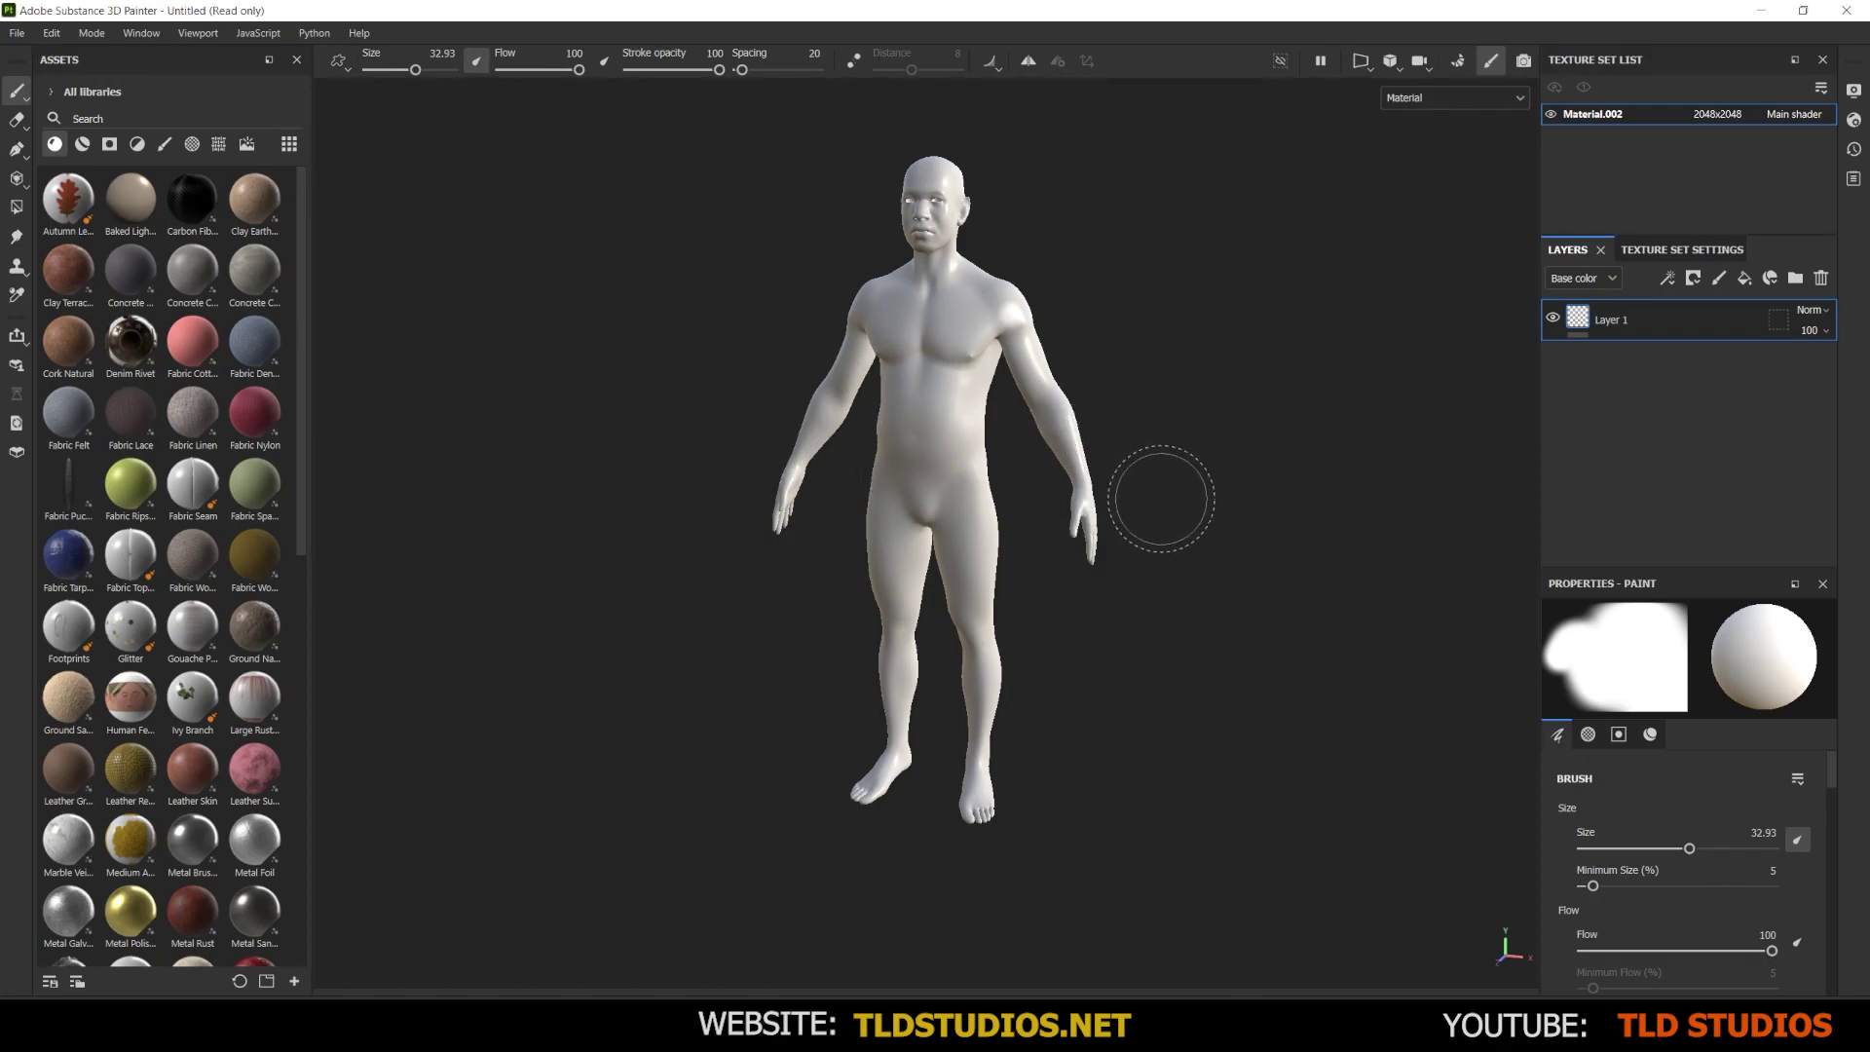
Orbit, pan and zoom the camera to frame the whole figure in a near-frontal view
left_click_drag(1160, 500, 1107, 501, "alt")
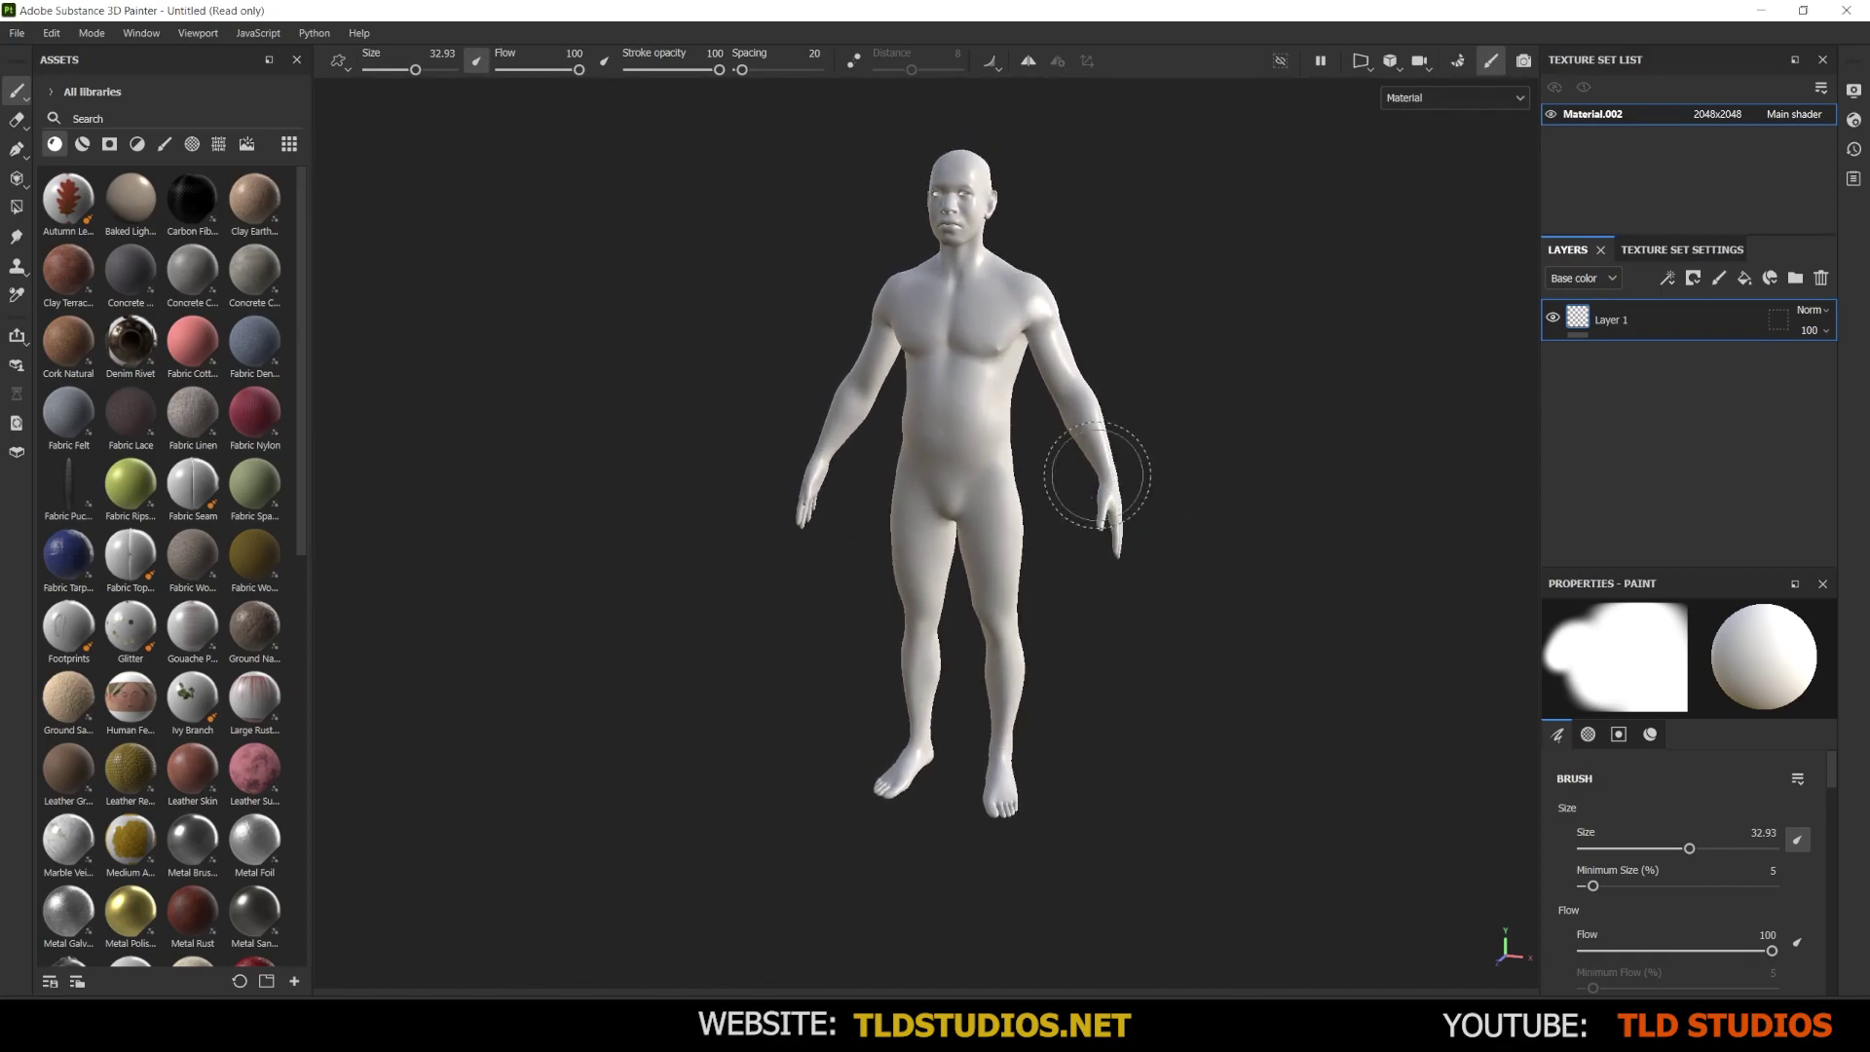
middle_click_drag(1097, 476, 939, 511, "alt")
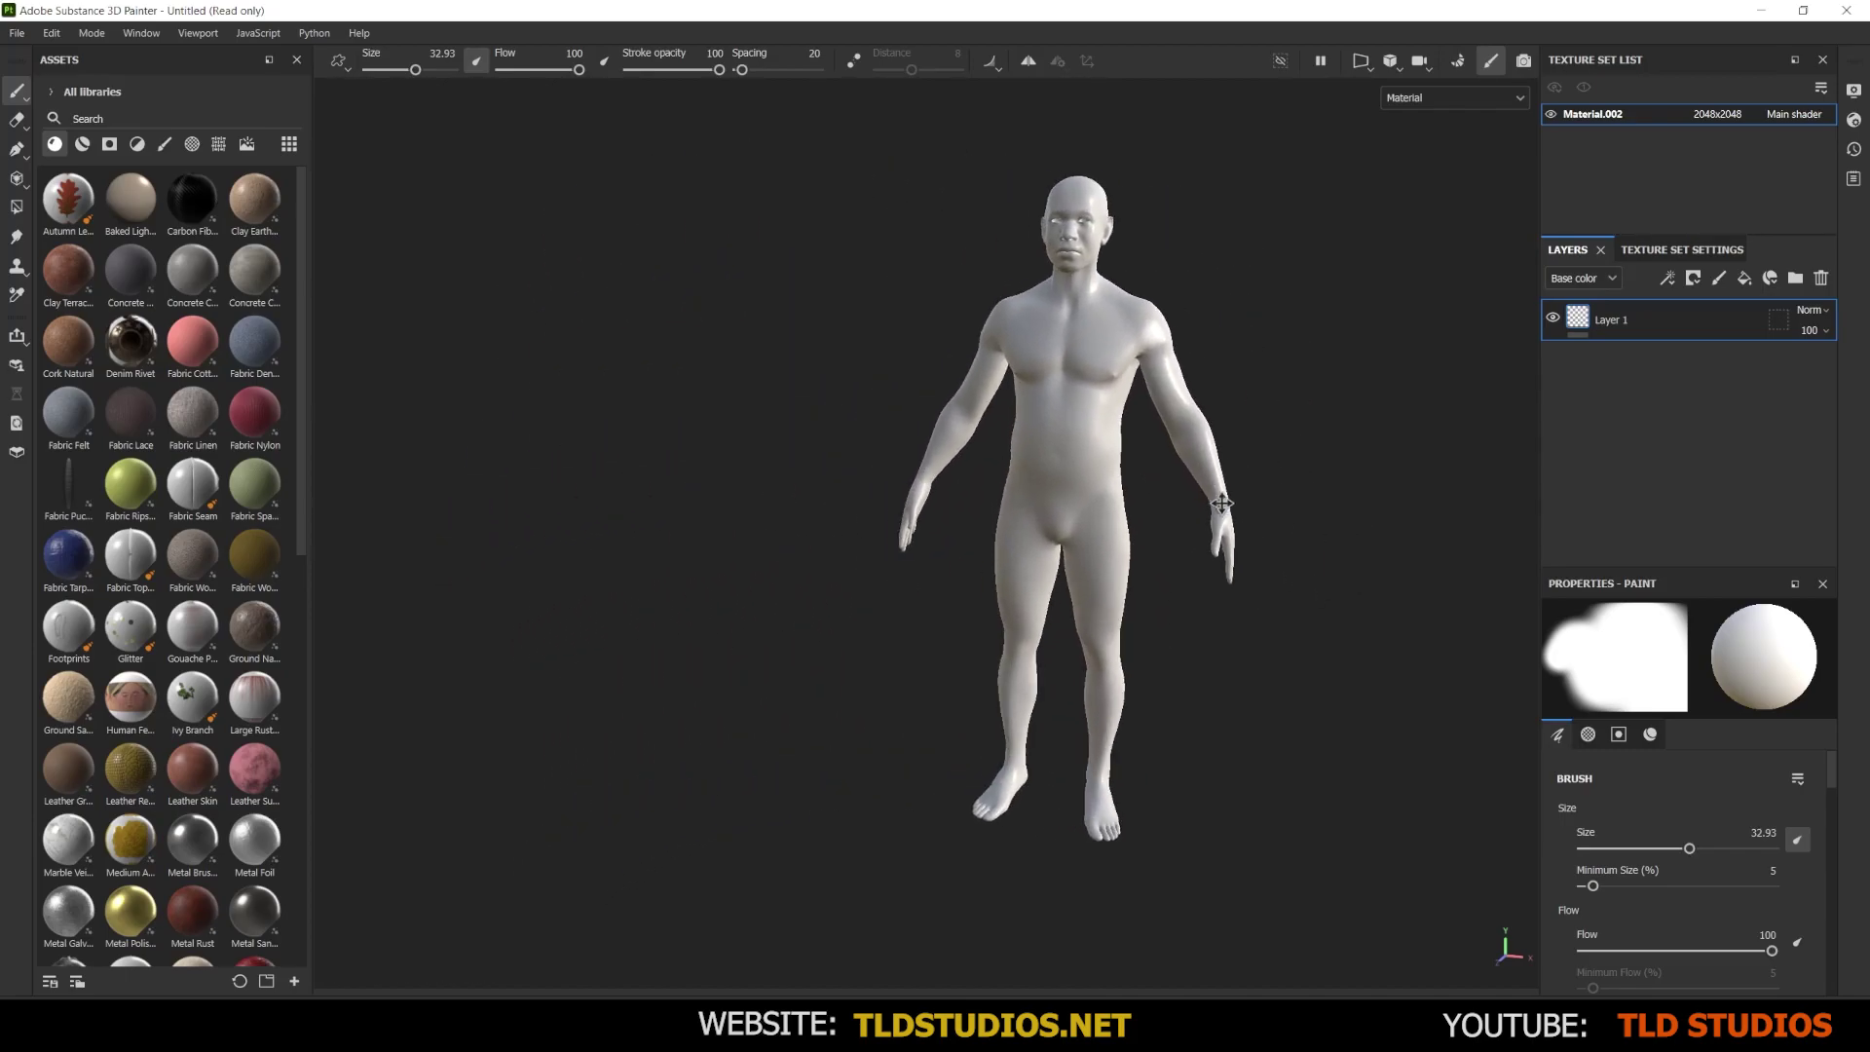
left_click_drag(939, 511, 990, 555, "alt")
right_click_drag(1077, 689, 990, 564, "alt")
middle_click_drag(989, 564, 1078, 605, "alt")
mouse_move(1077, 605)
right_mouse_down("alt")
mouse_move(1069, 662)
mouse_move(1072, 546)
right_mouse_up("alt")
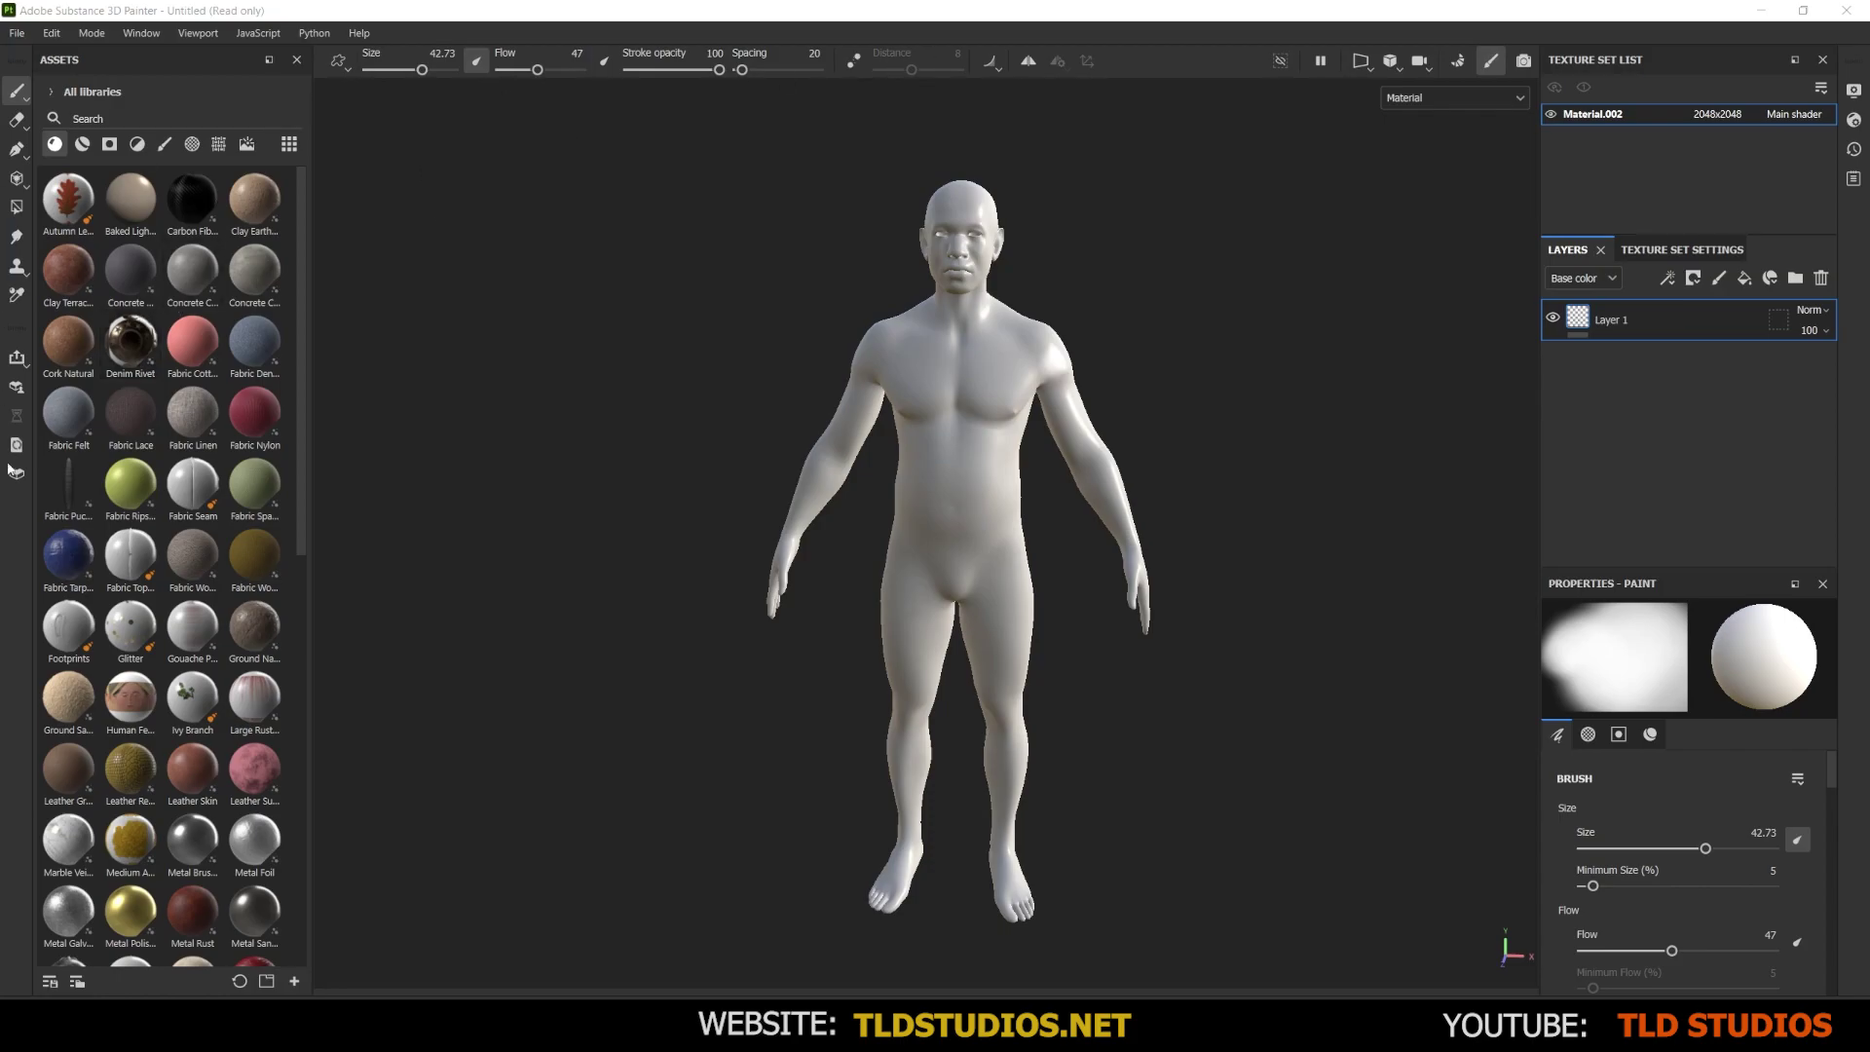
Set the texture set's size to 4096 in its general properties
scroll(1003, 284, "up", 3)
scroll(1072, 376, "up", 5)
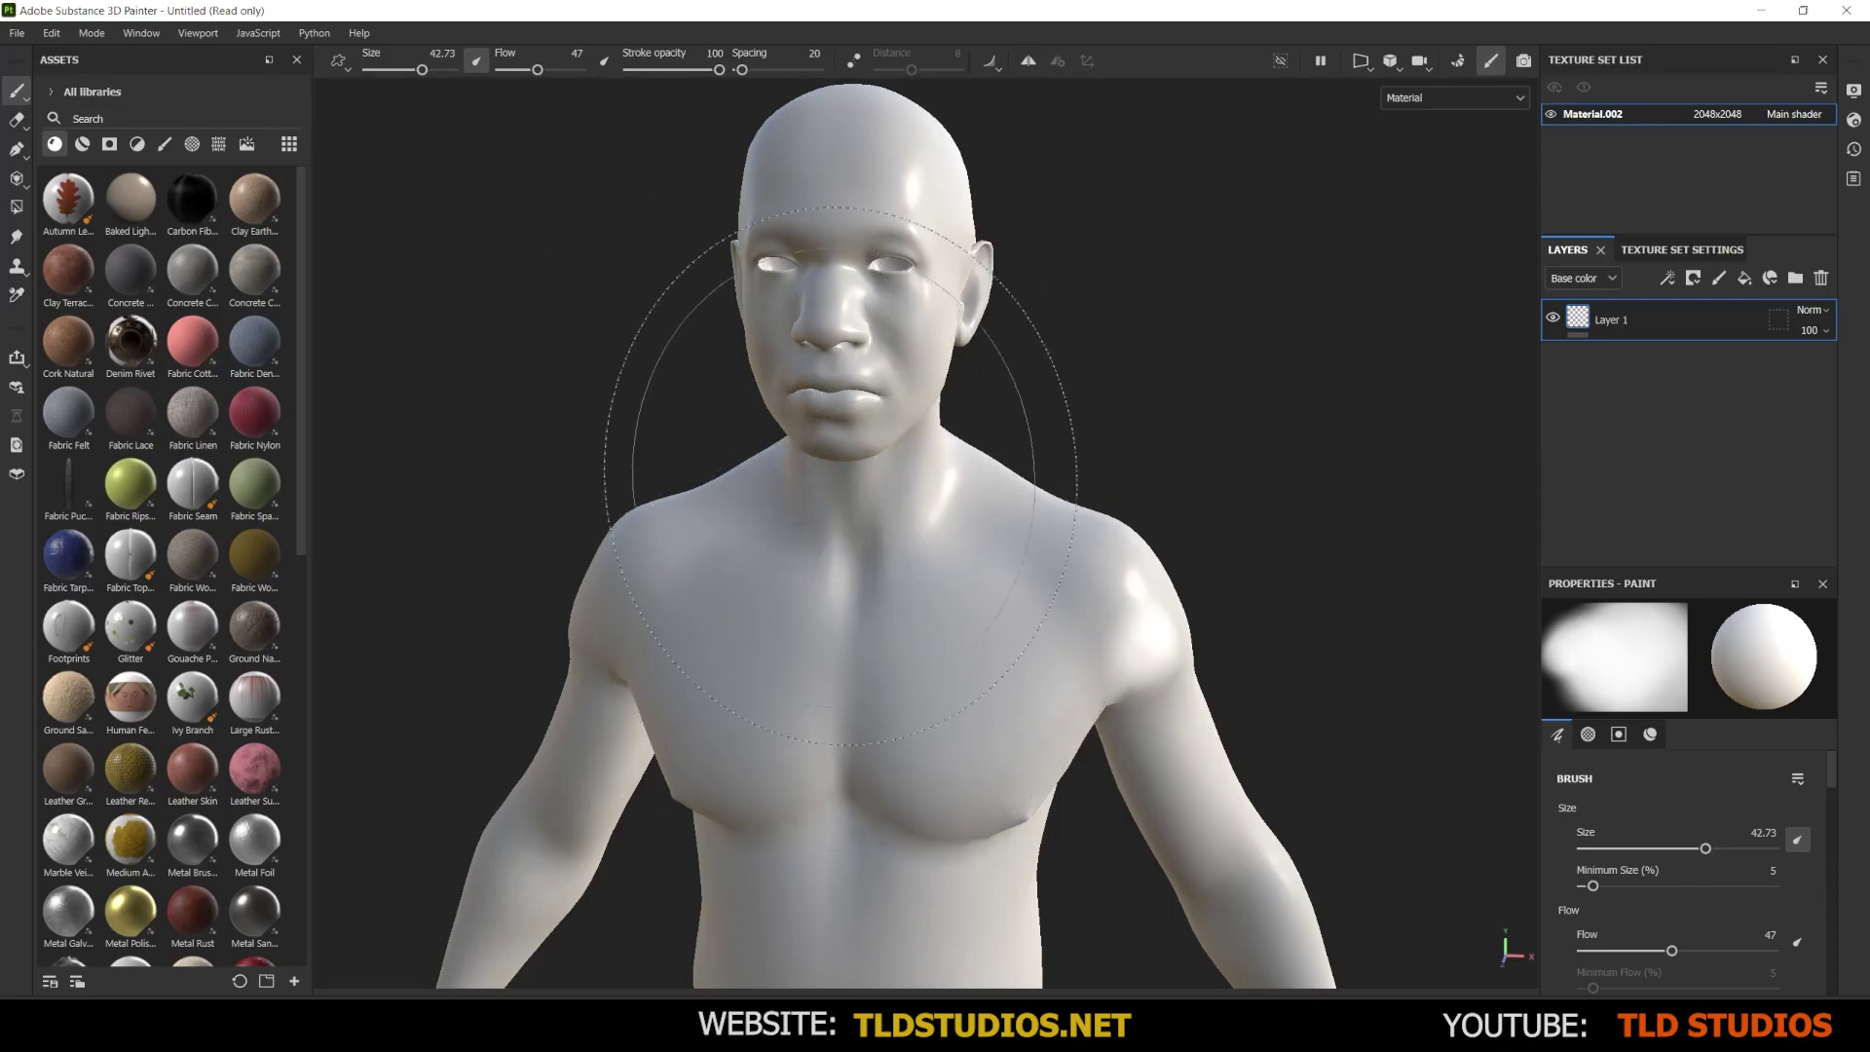
scroll(1088, 504, "down", 5)
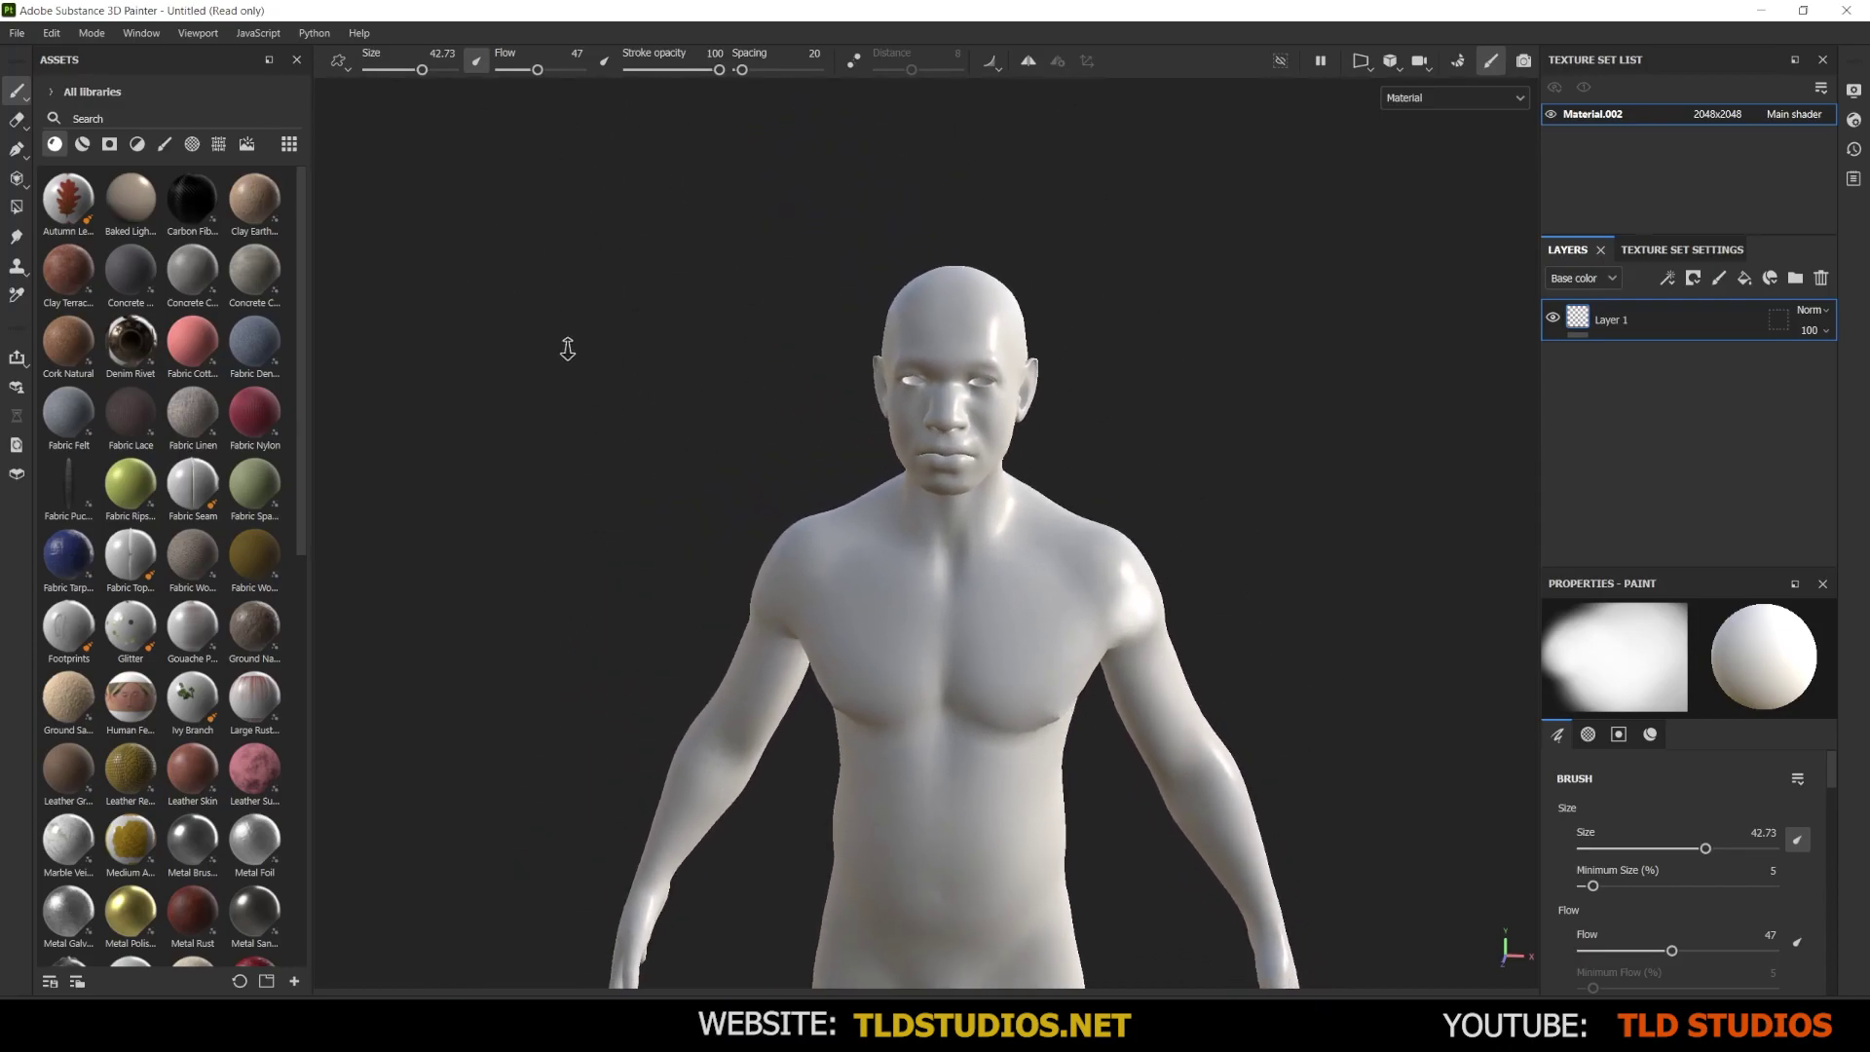
scroll(1094, 659, "up", 2)
middle_click_drag(1094, 659, 1021, 502)
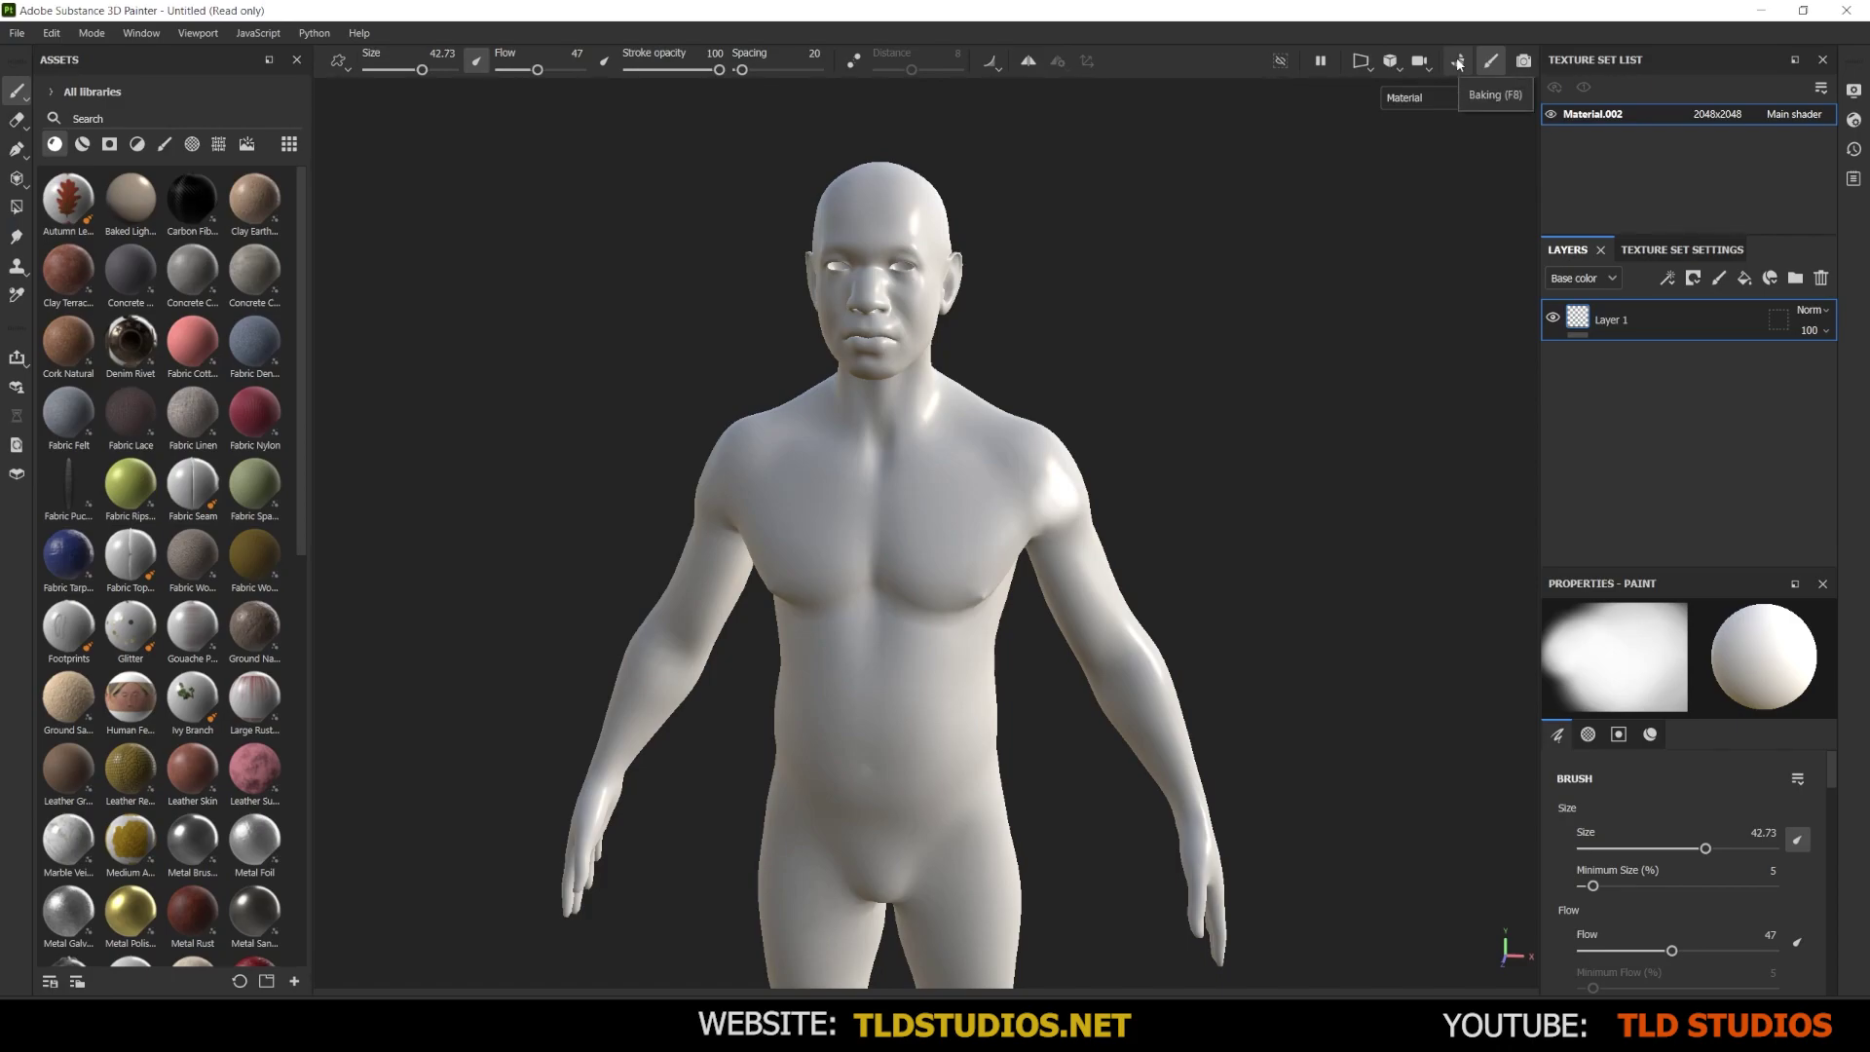
left_click(1661, 252)
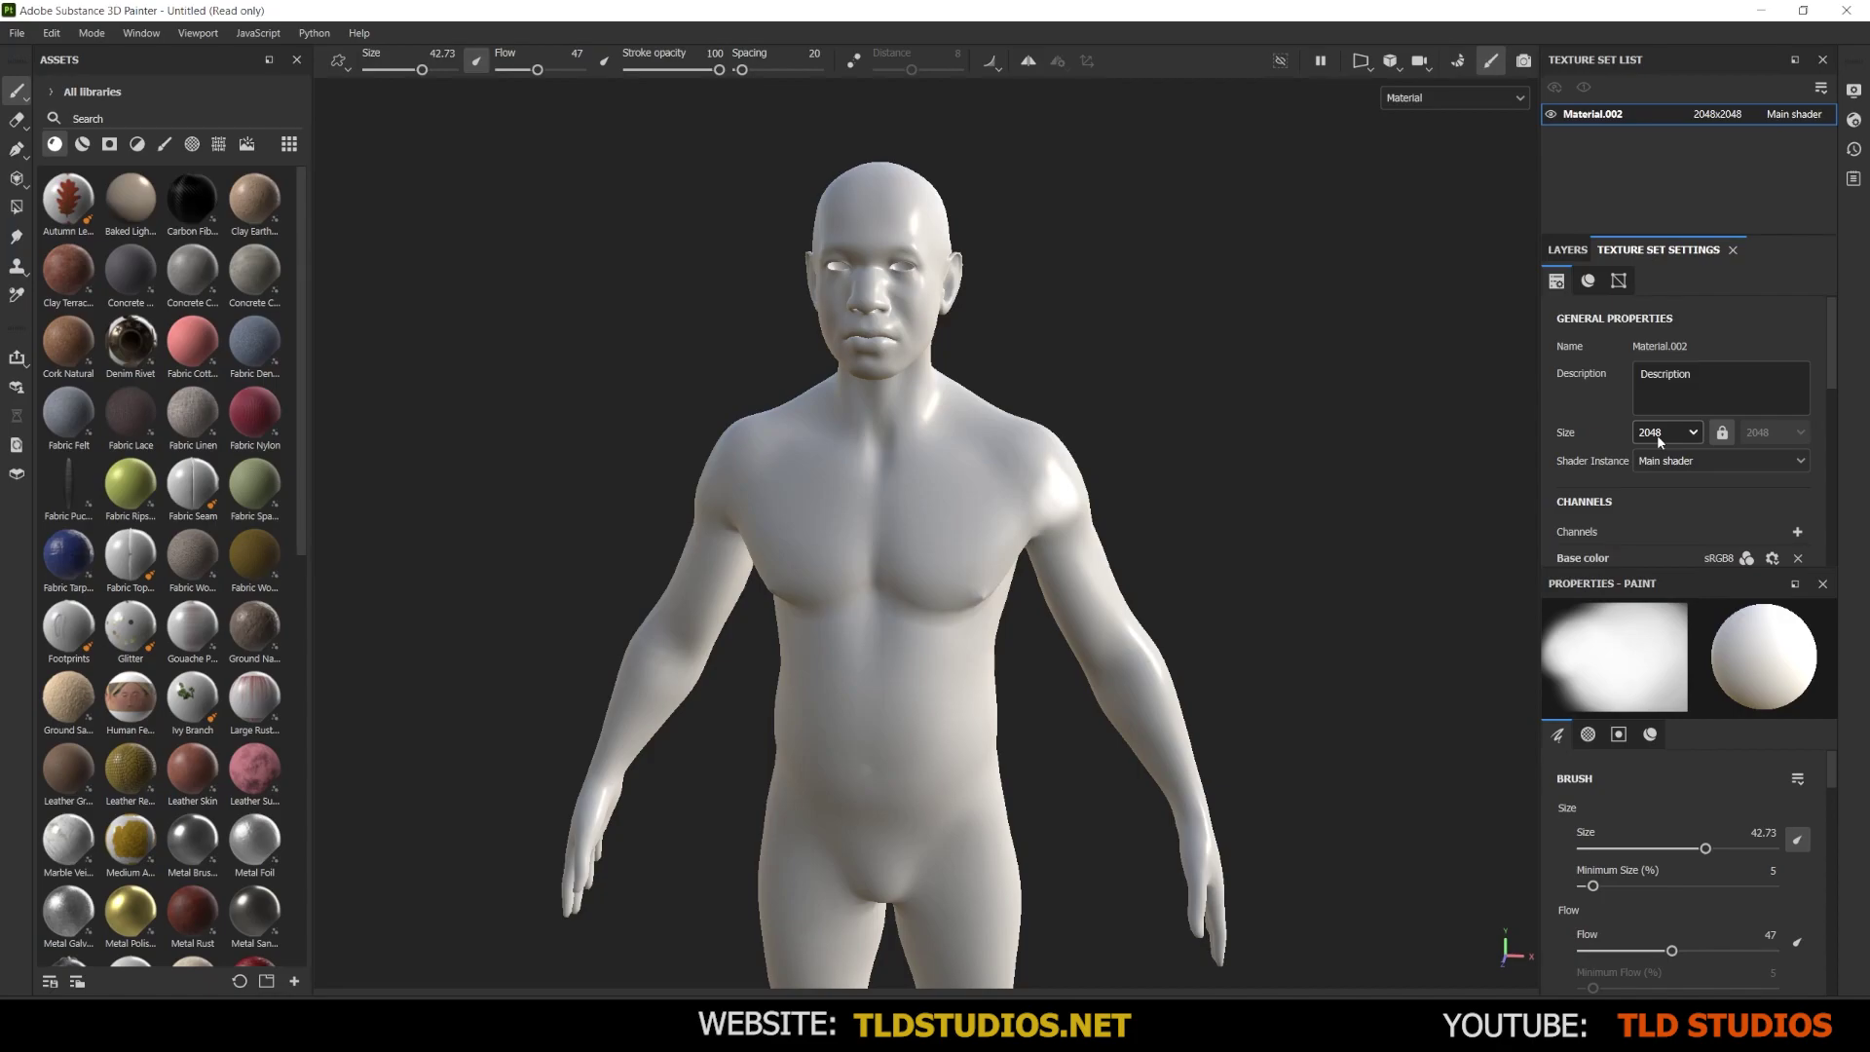
left_click(1688, 432)
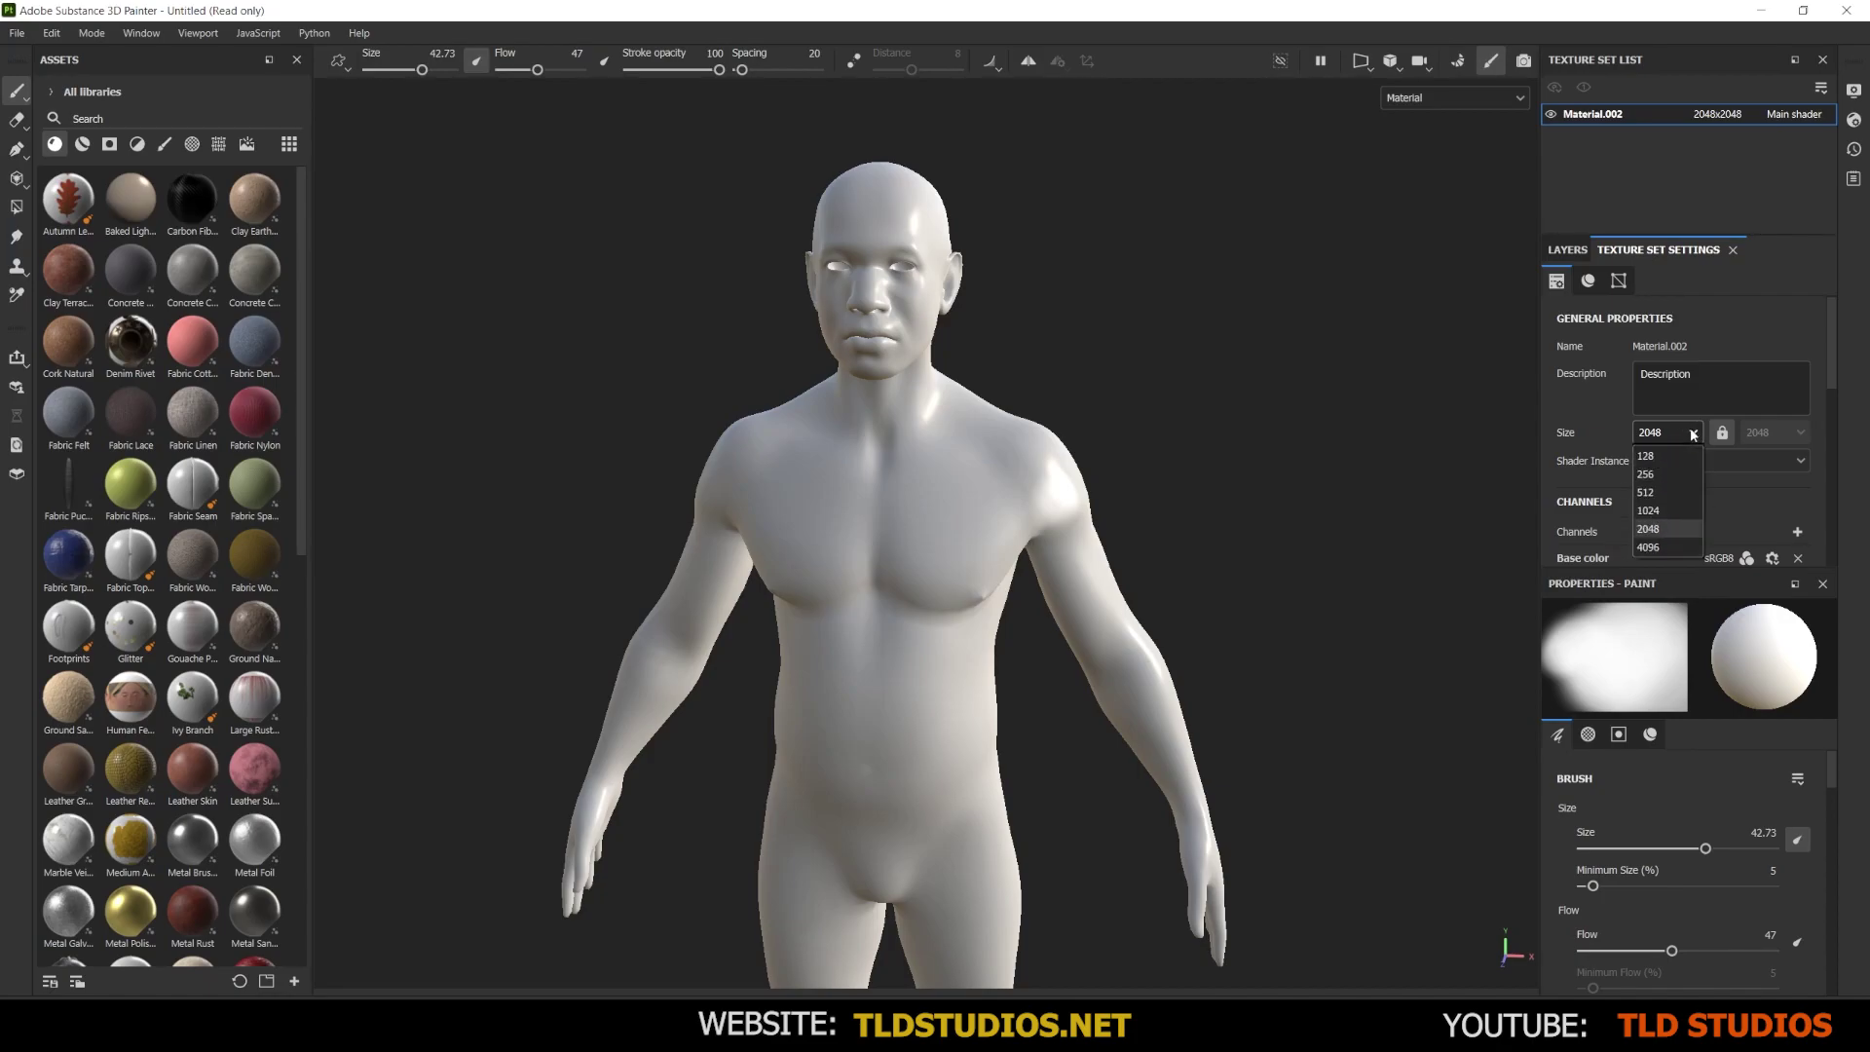
left_click(1661, 548)
Open mesh map baking for the Material.002 texture set
scroll(1621, 417, "down", 3)
scroll(1621, 417, "down", 1)
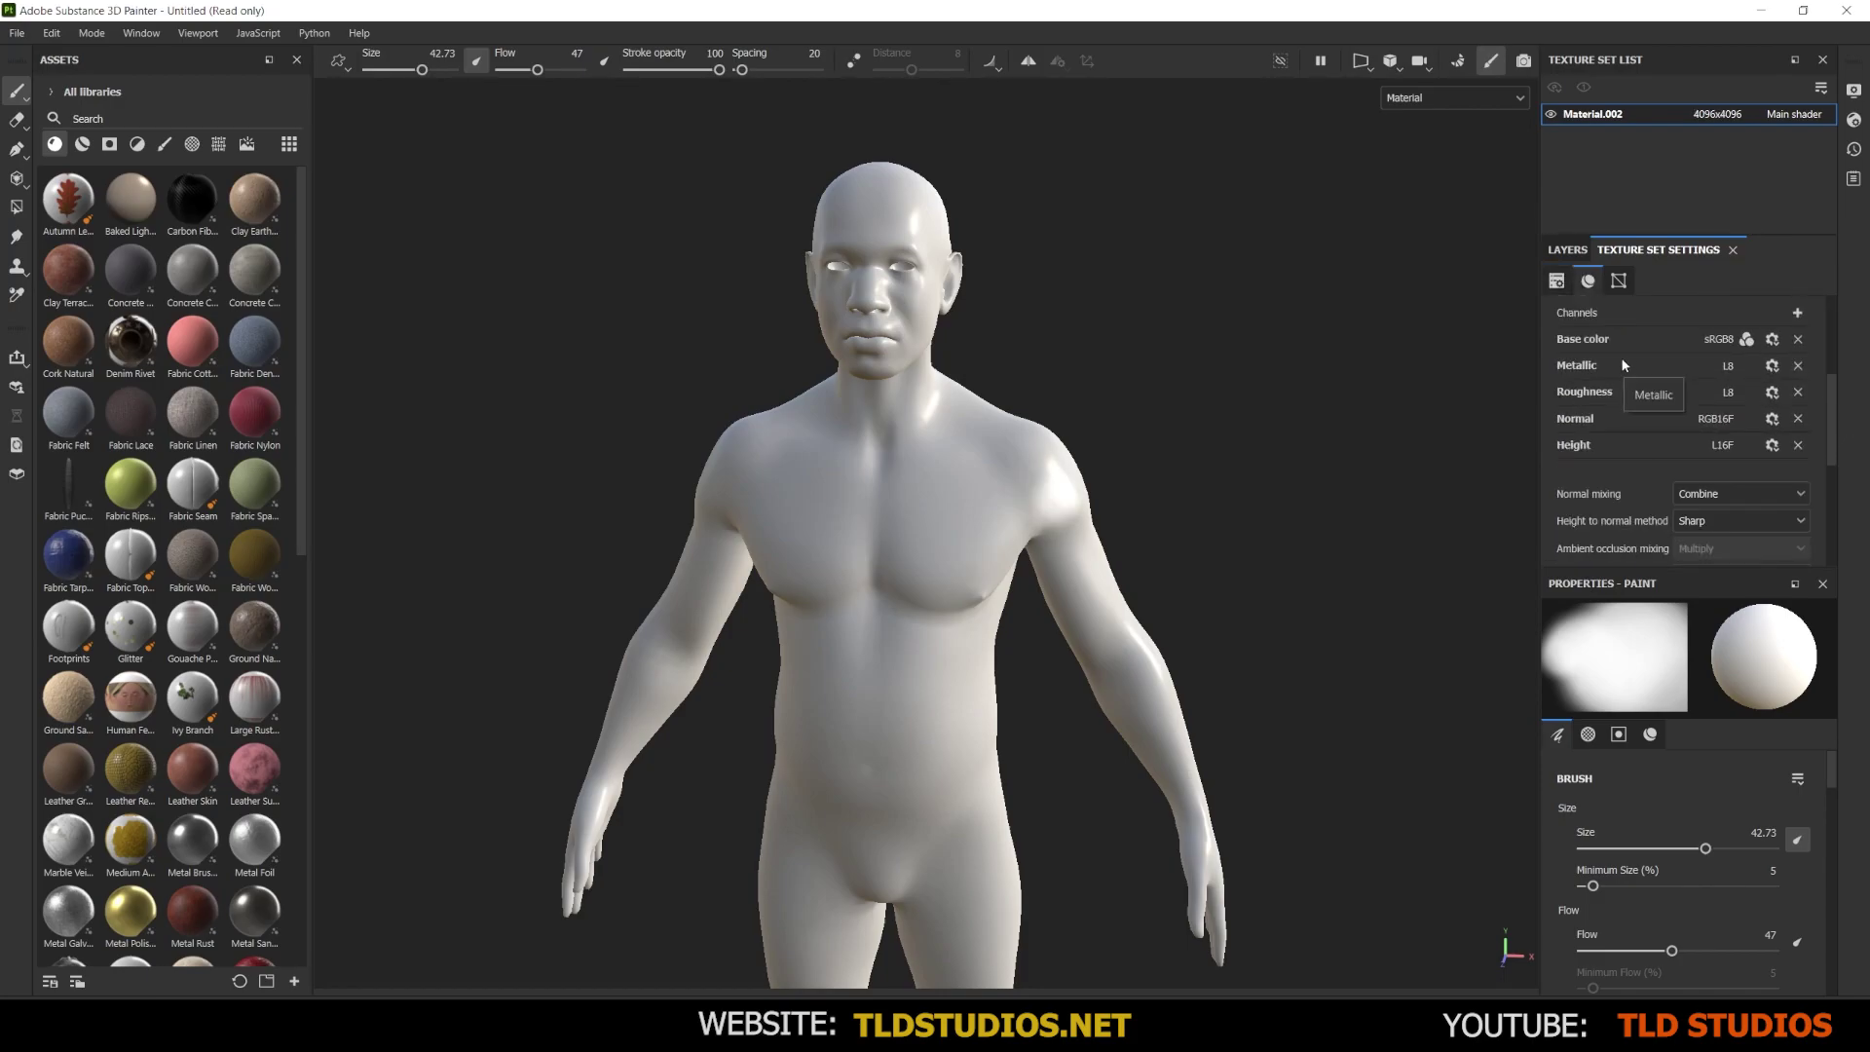
scroll(1657, 477, "down", 3)
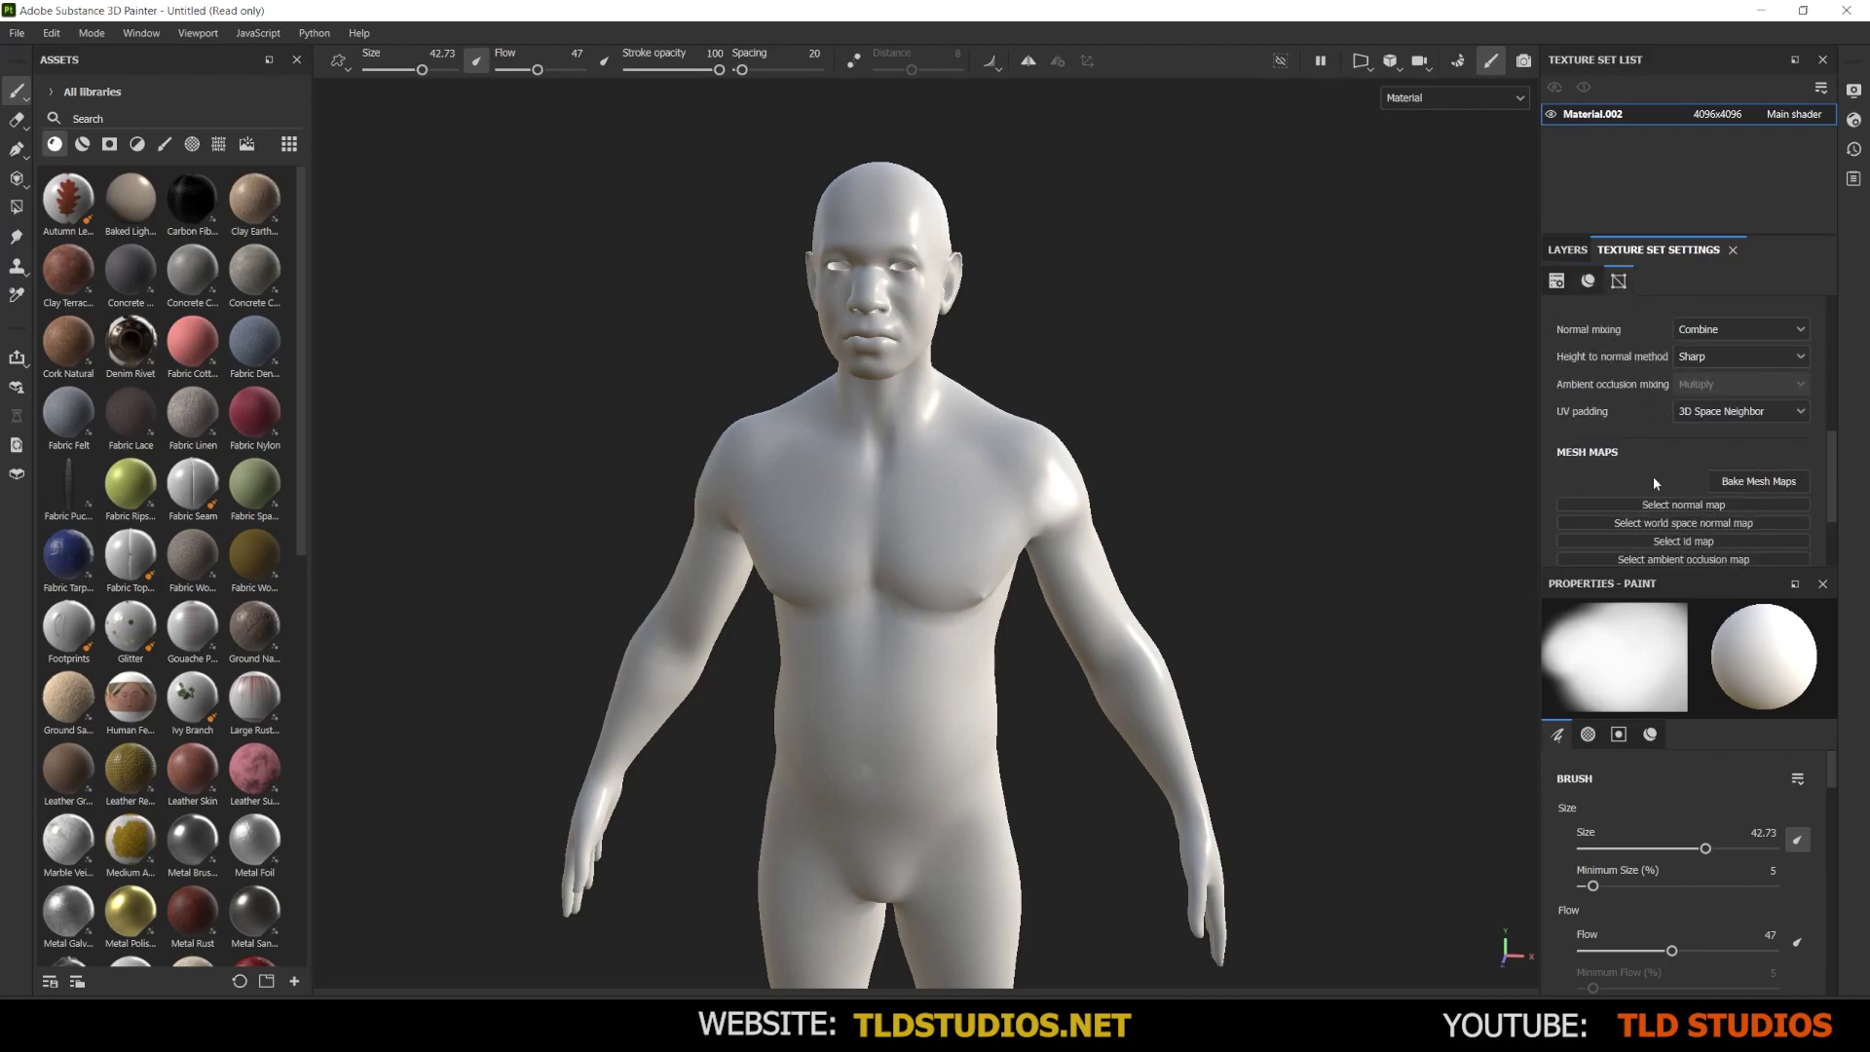
scroll(1656, 453, "down", 3)
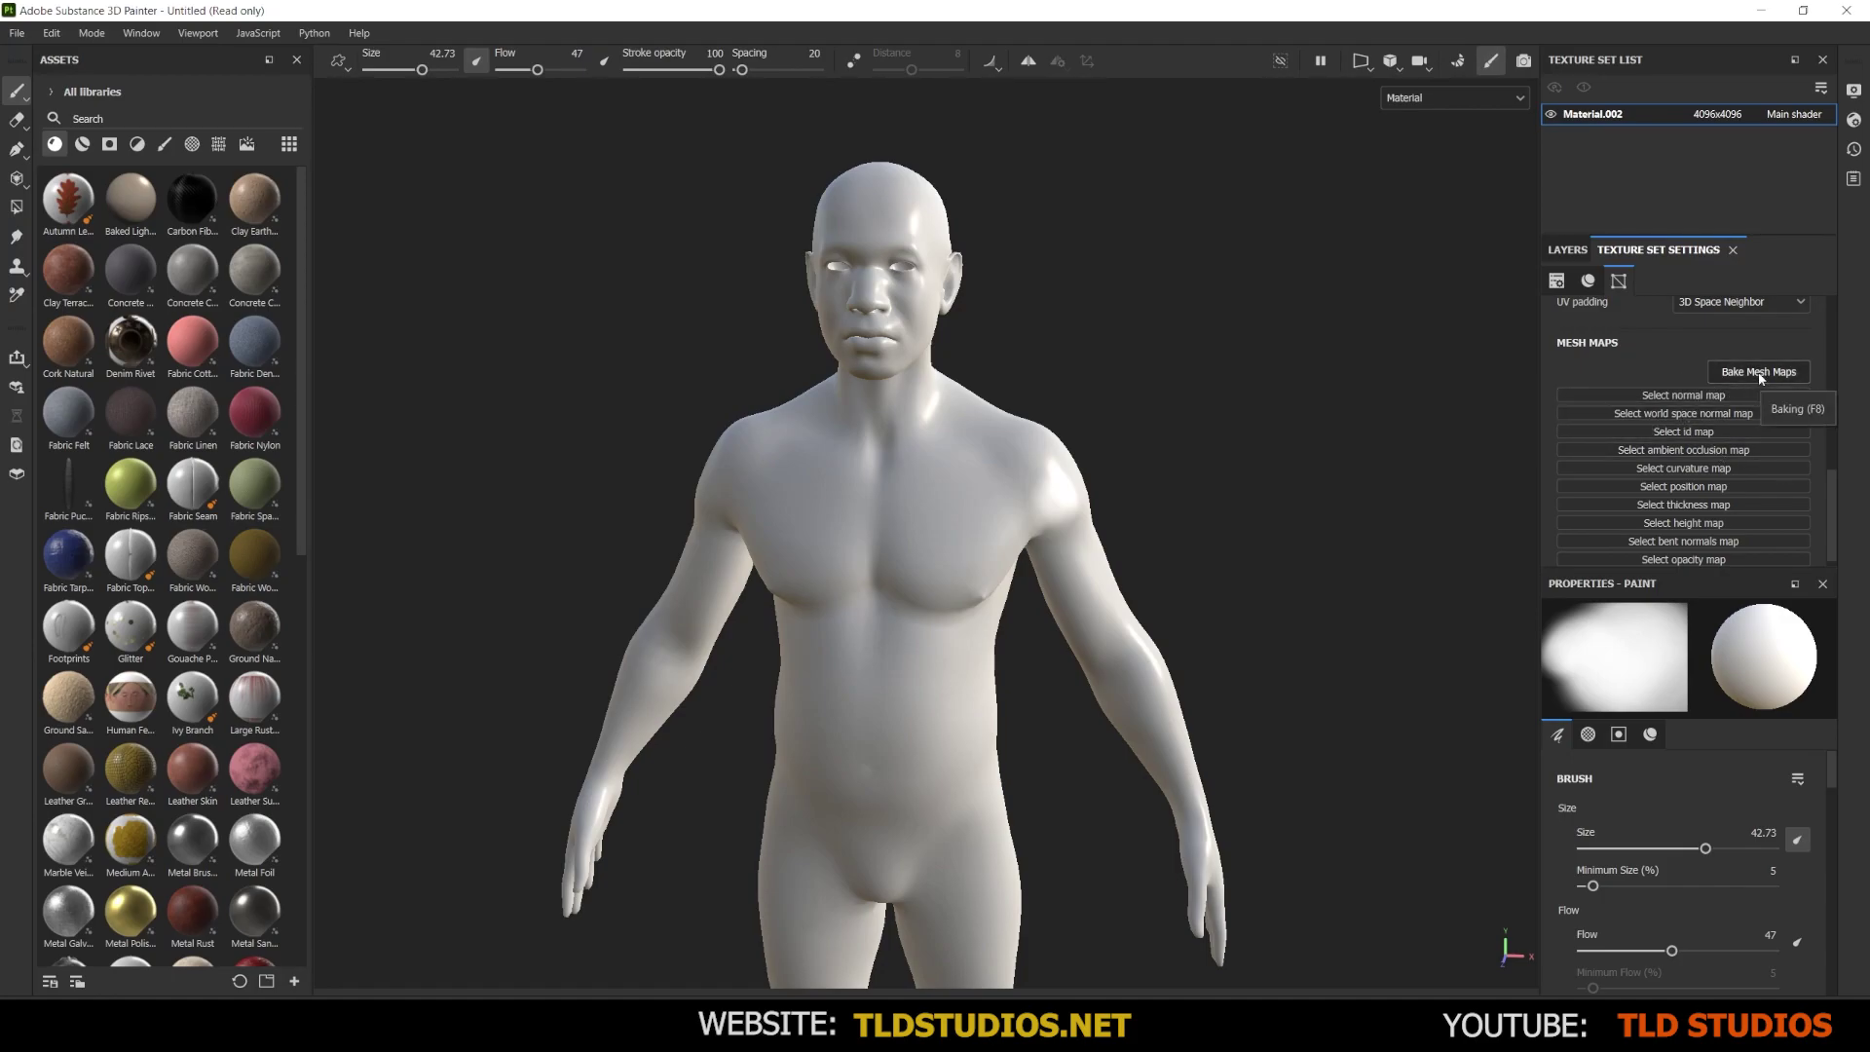
left_click(1760, 373)
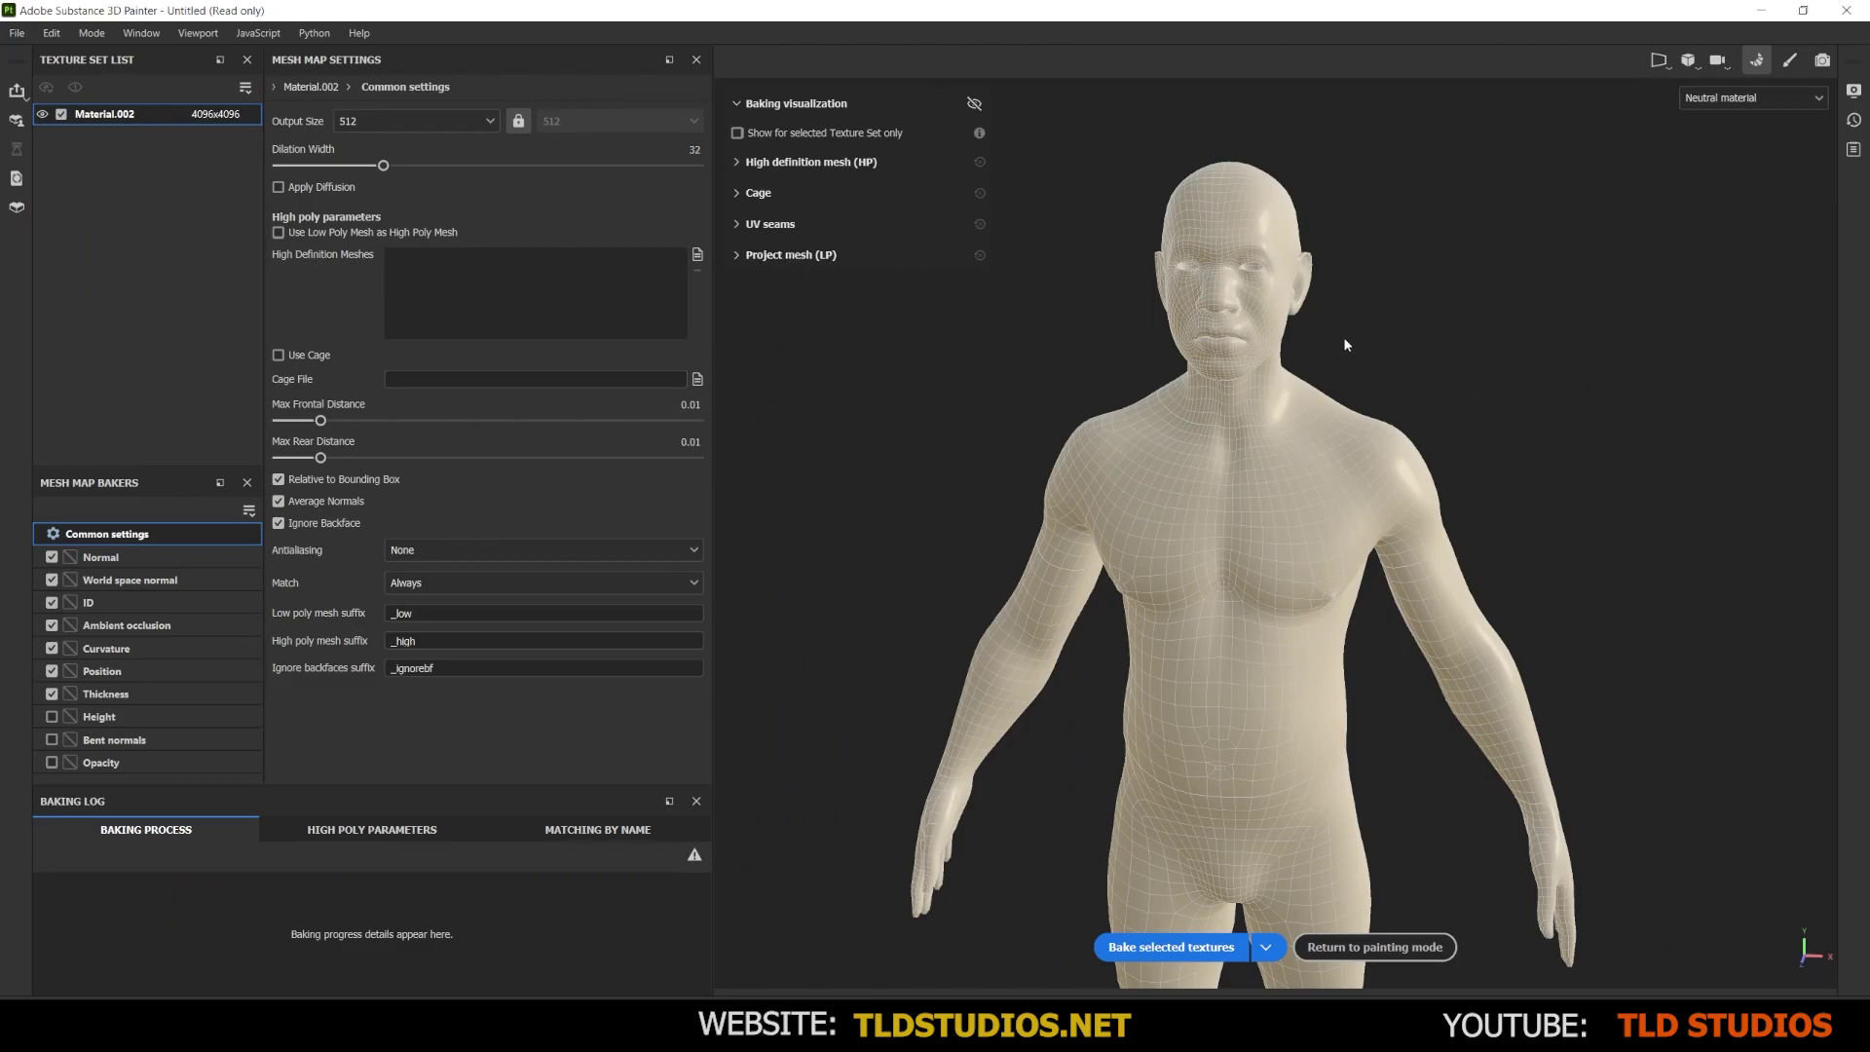
Set the output size to 4096 in the common mesh map settings
scroll(1337, 332, "down", 5)
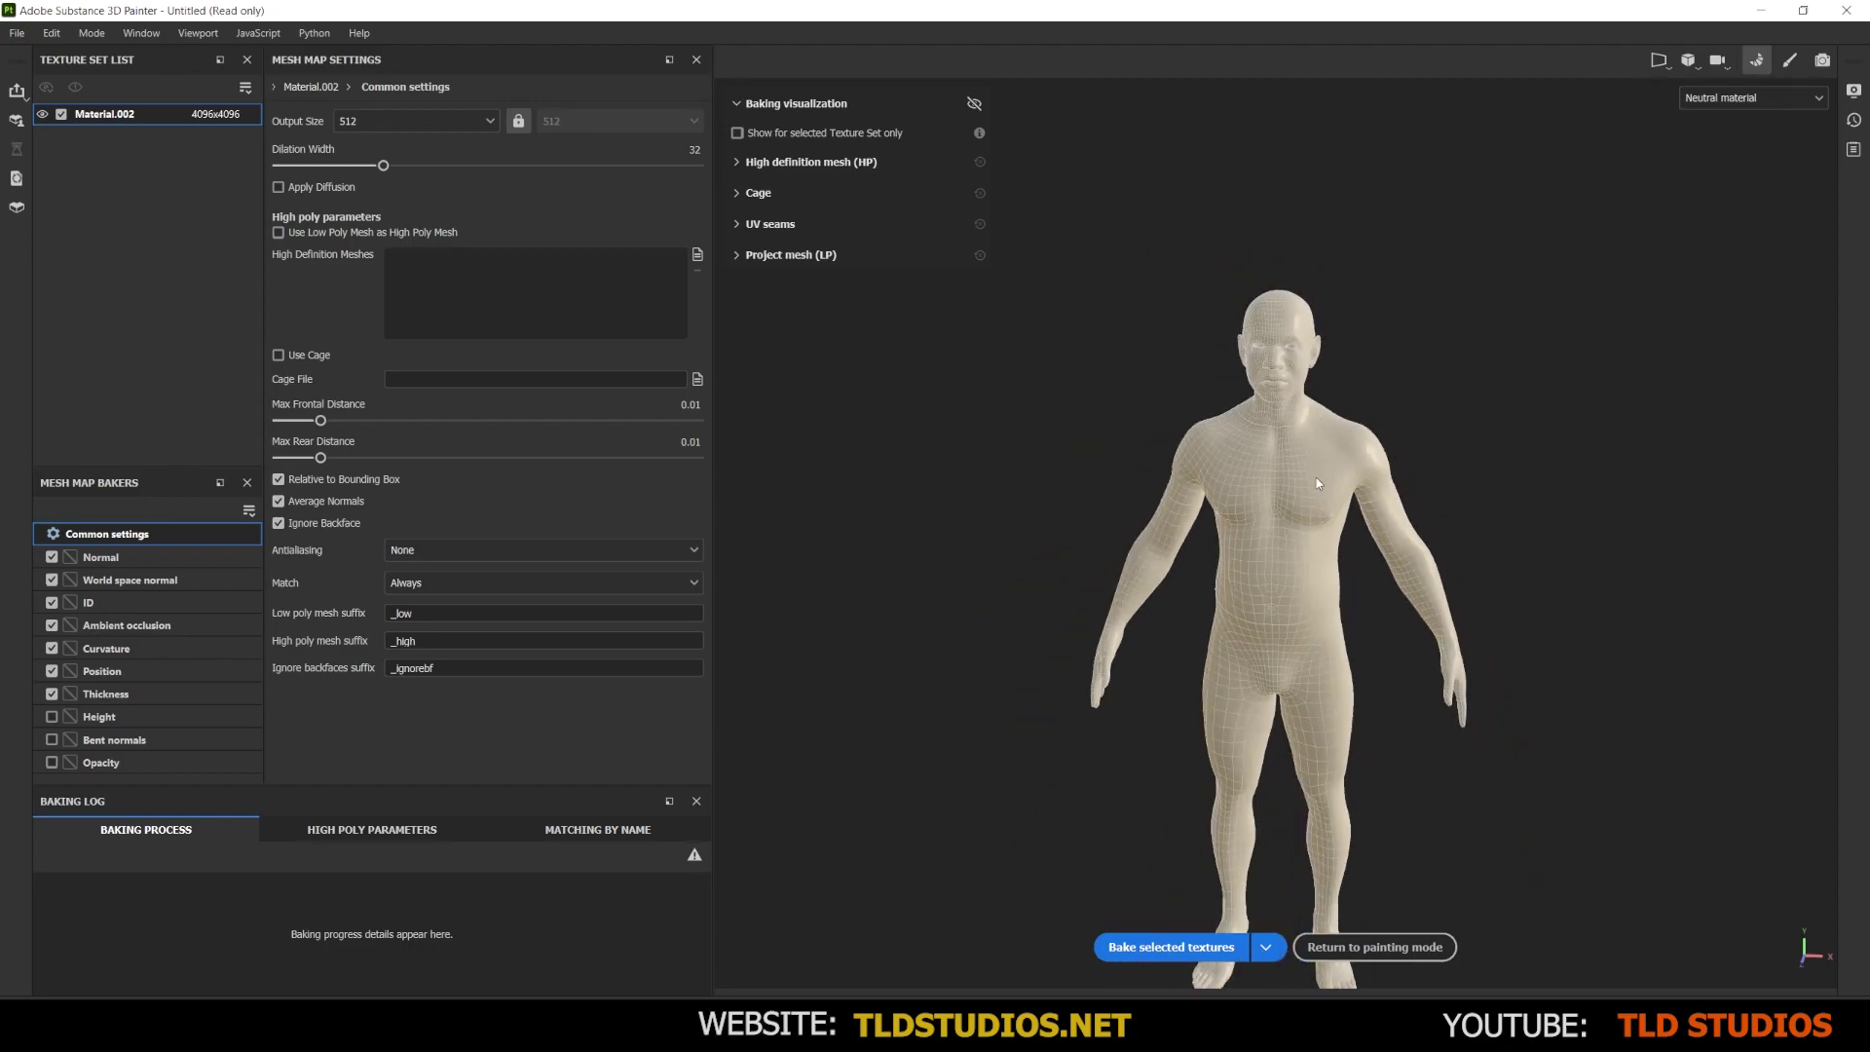
scroll(1317, 483, "up", 2)
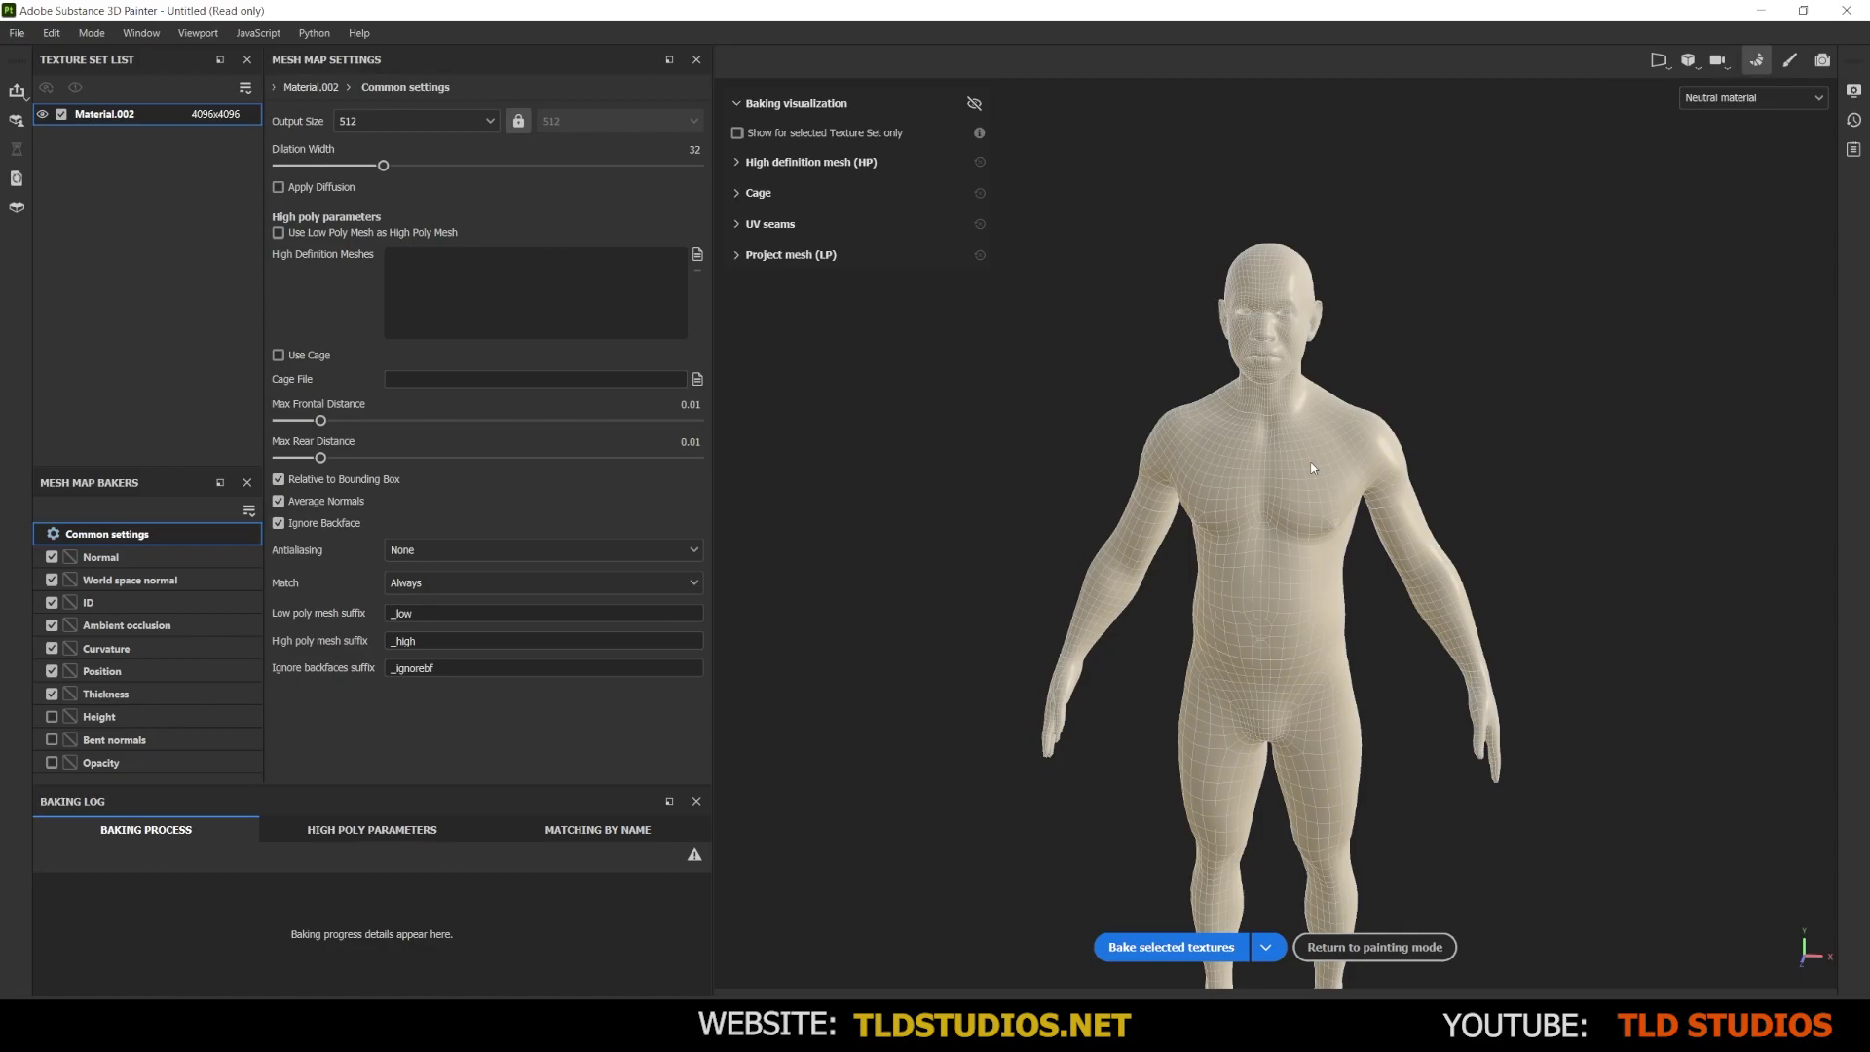
left_click_drag(1313, 467, 1533, 548, "alt")
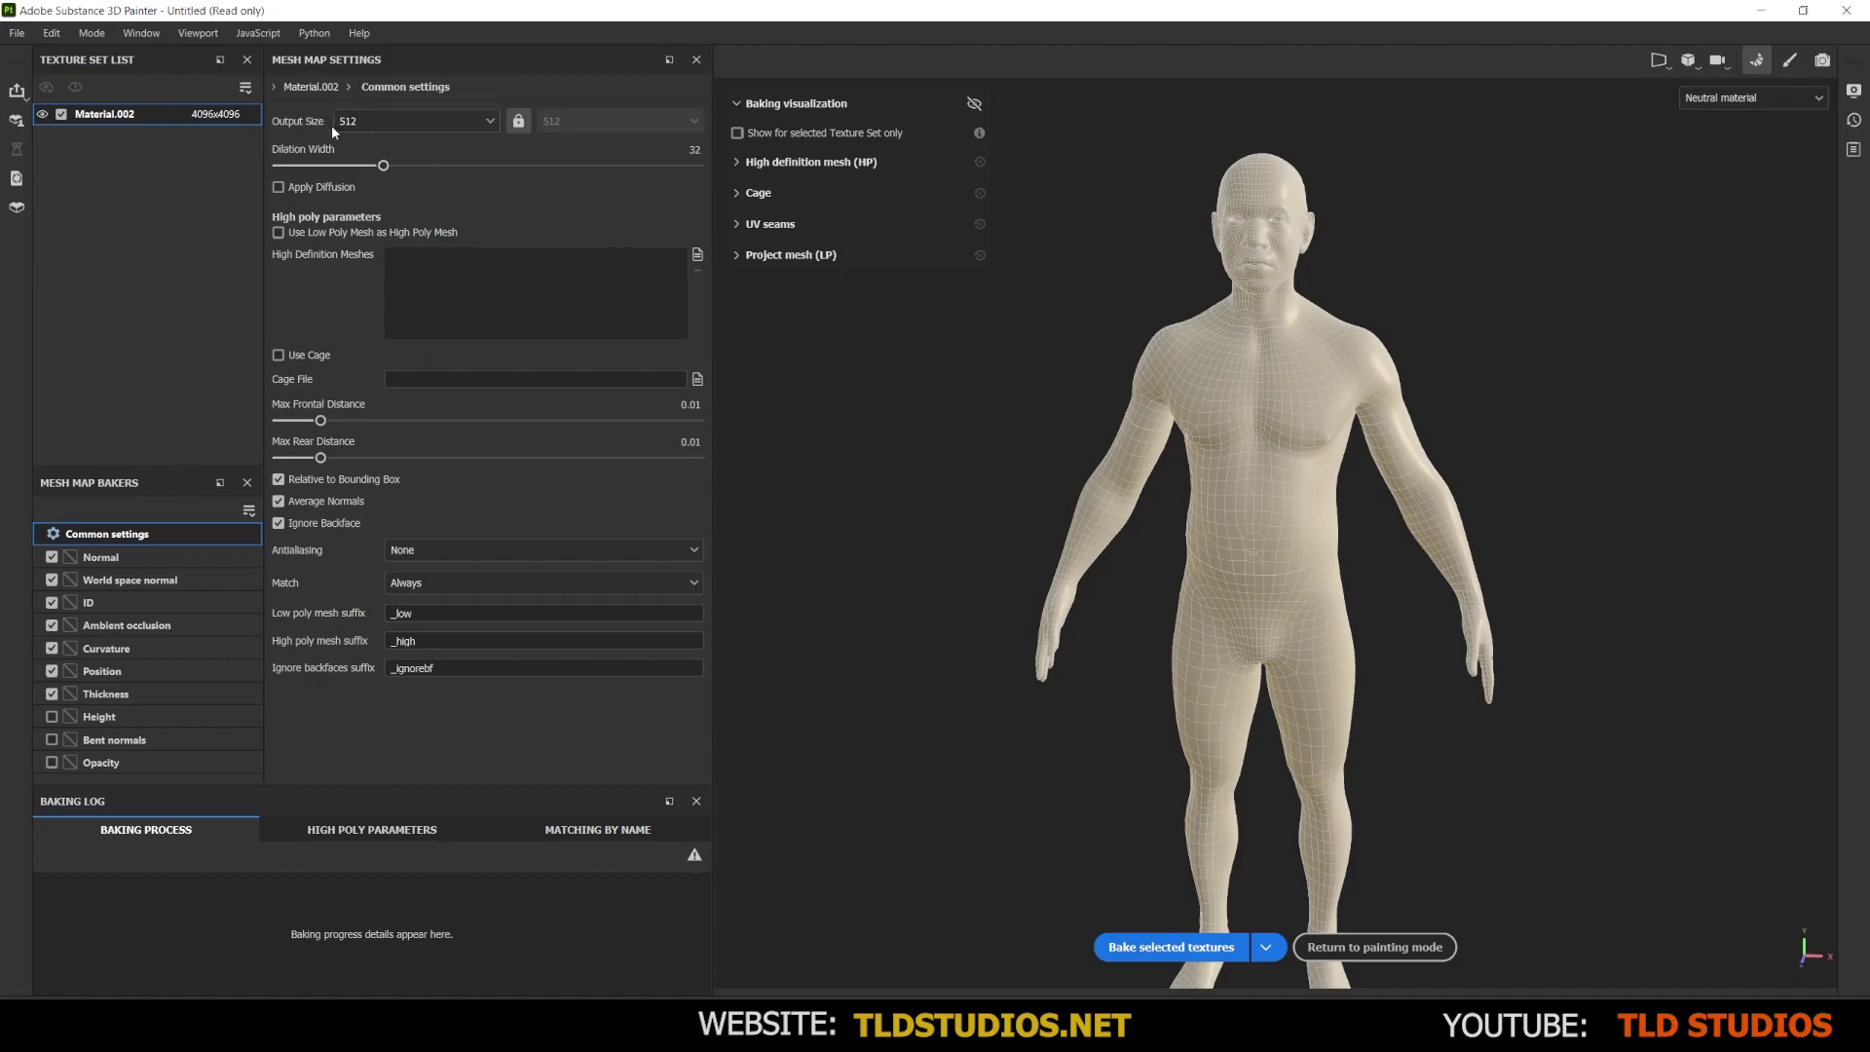
left_click(429, 121)
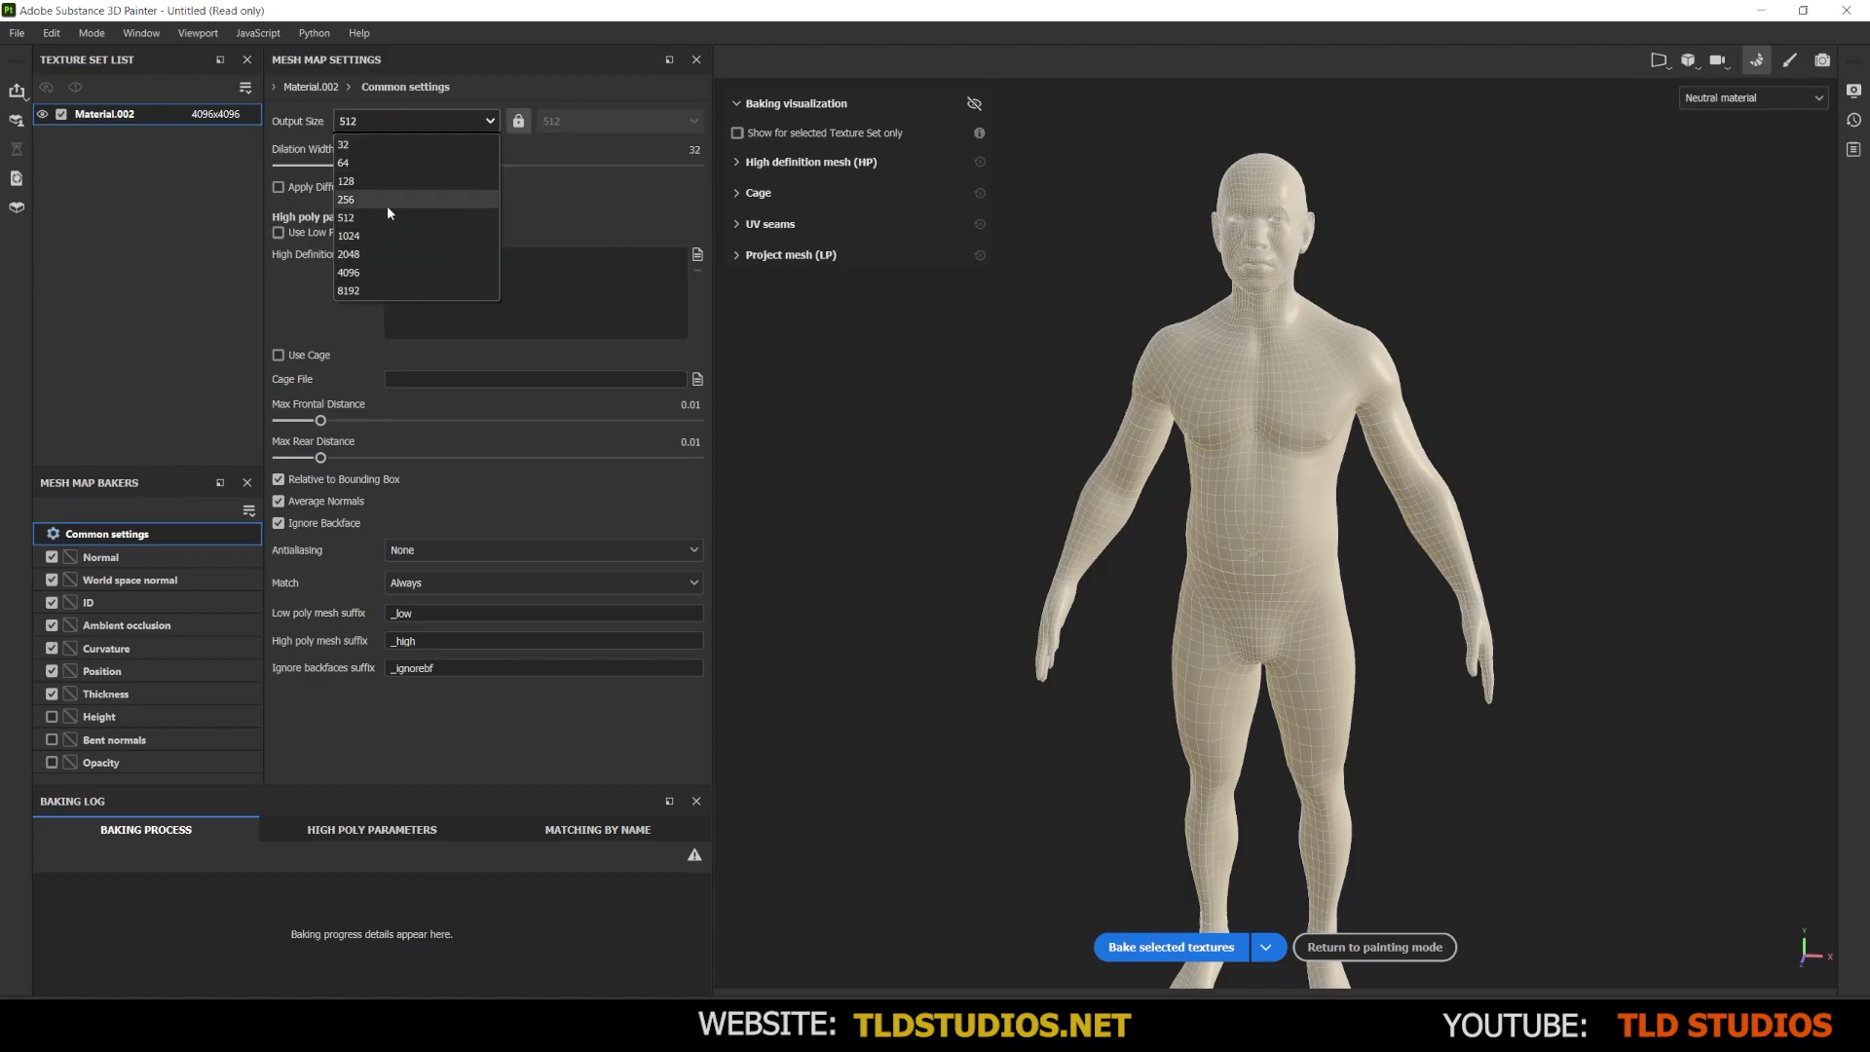
left_click(385, 274)
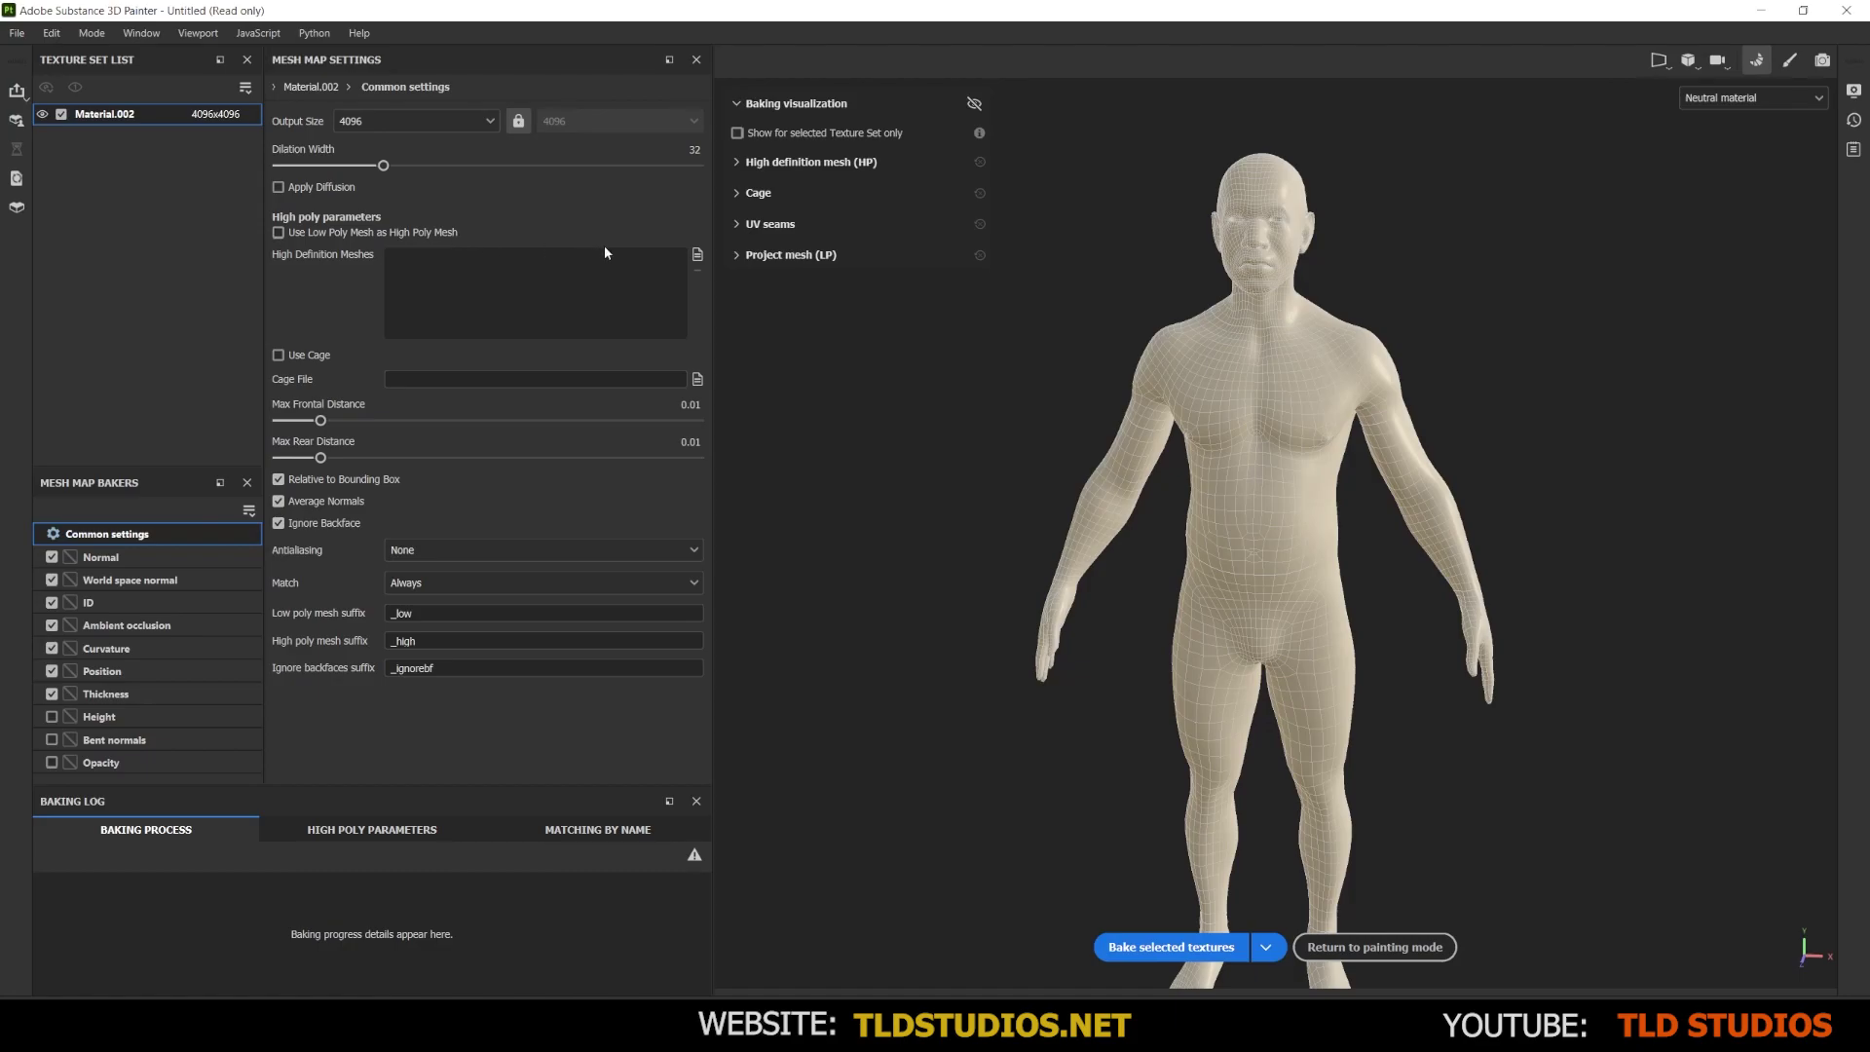
Load the Aaron_high file as the high definition mesh for baking
left_click(697, 255)
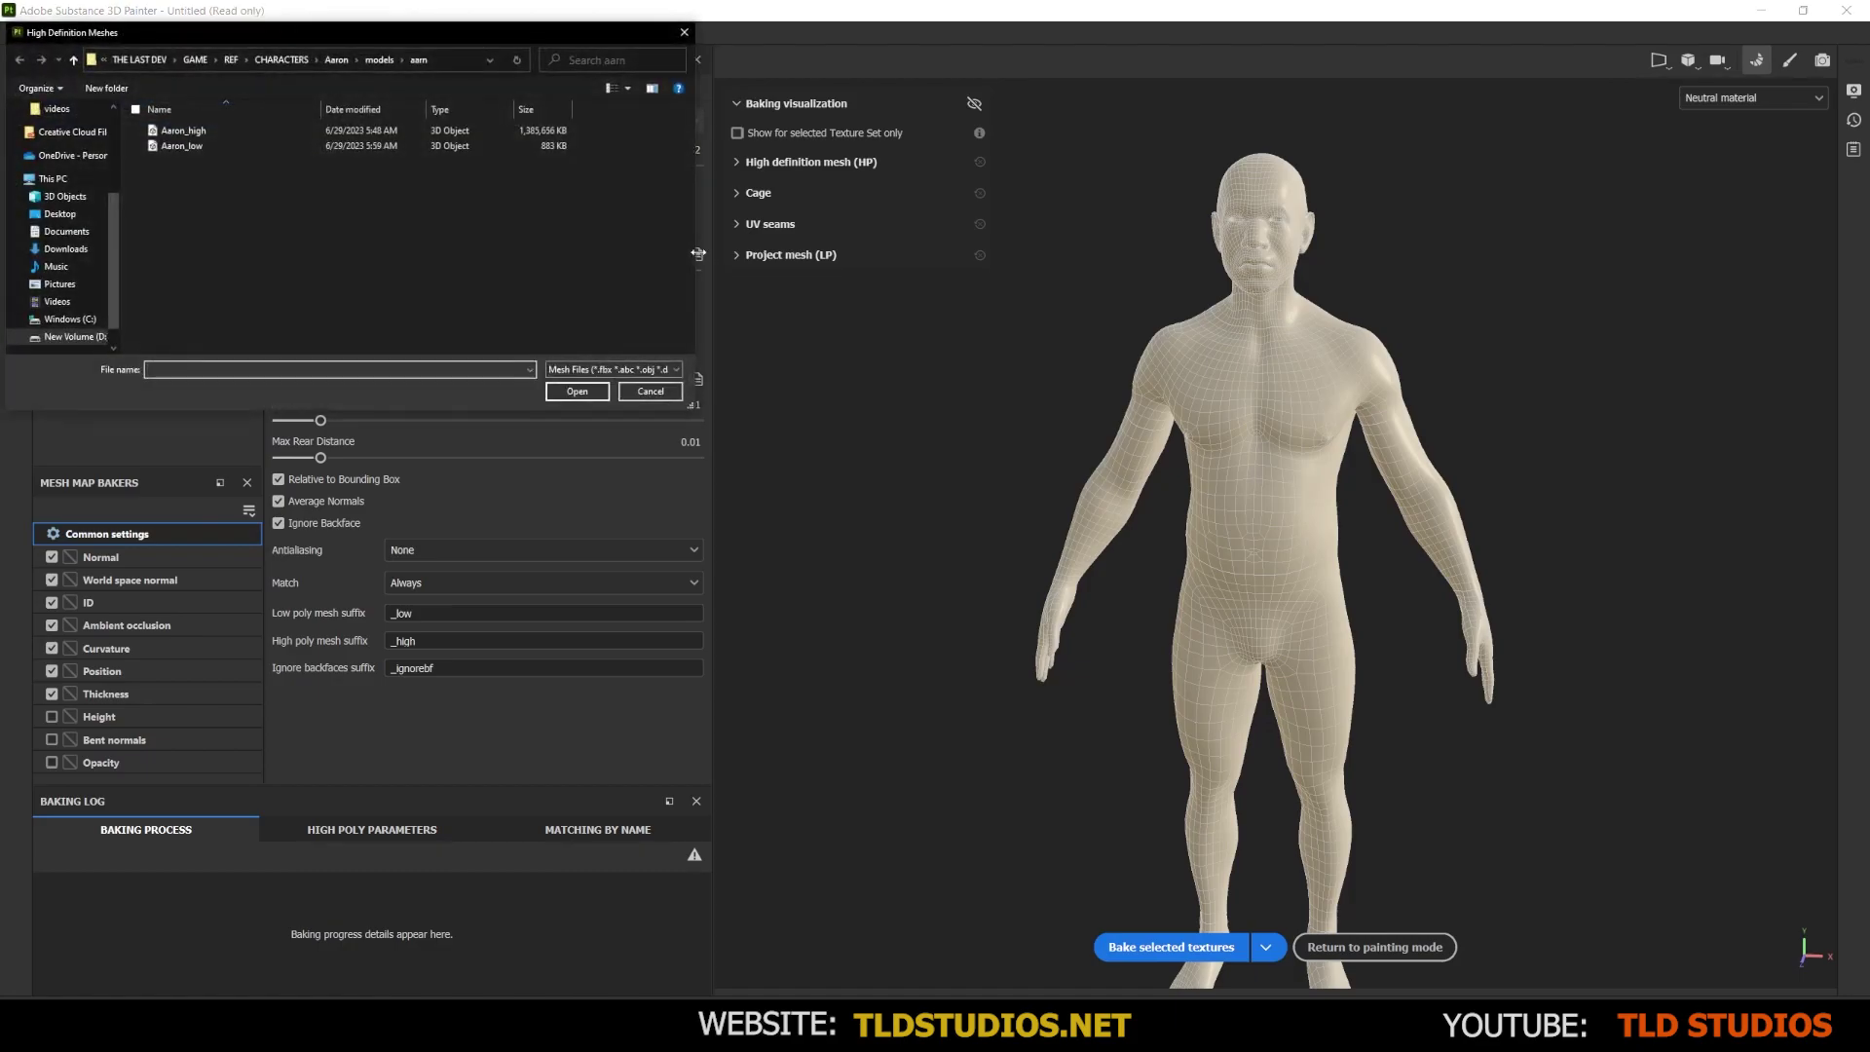
left_click(196, 134)
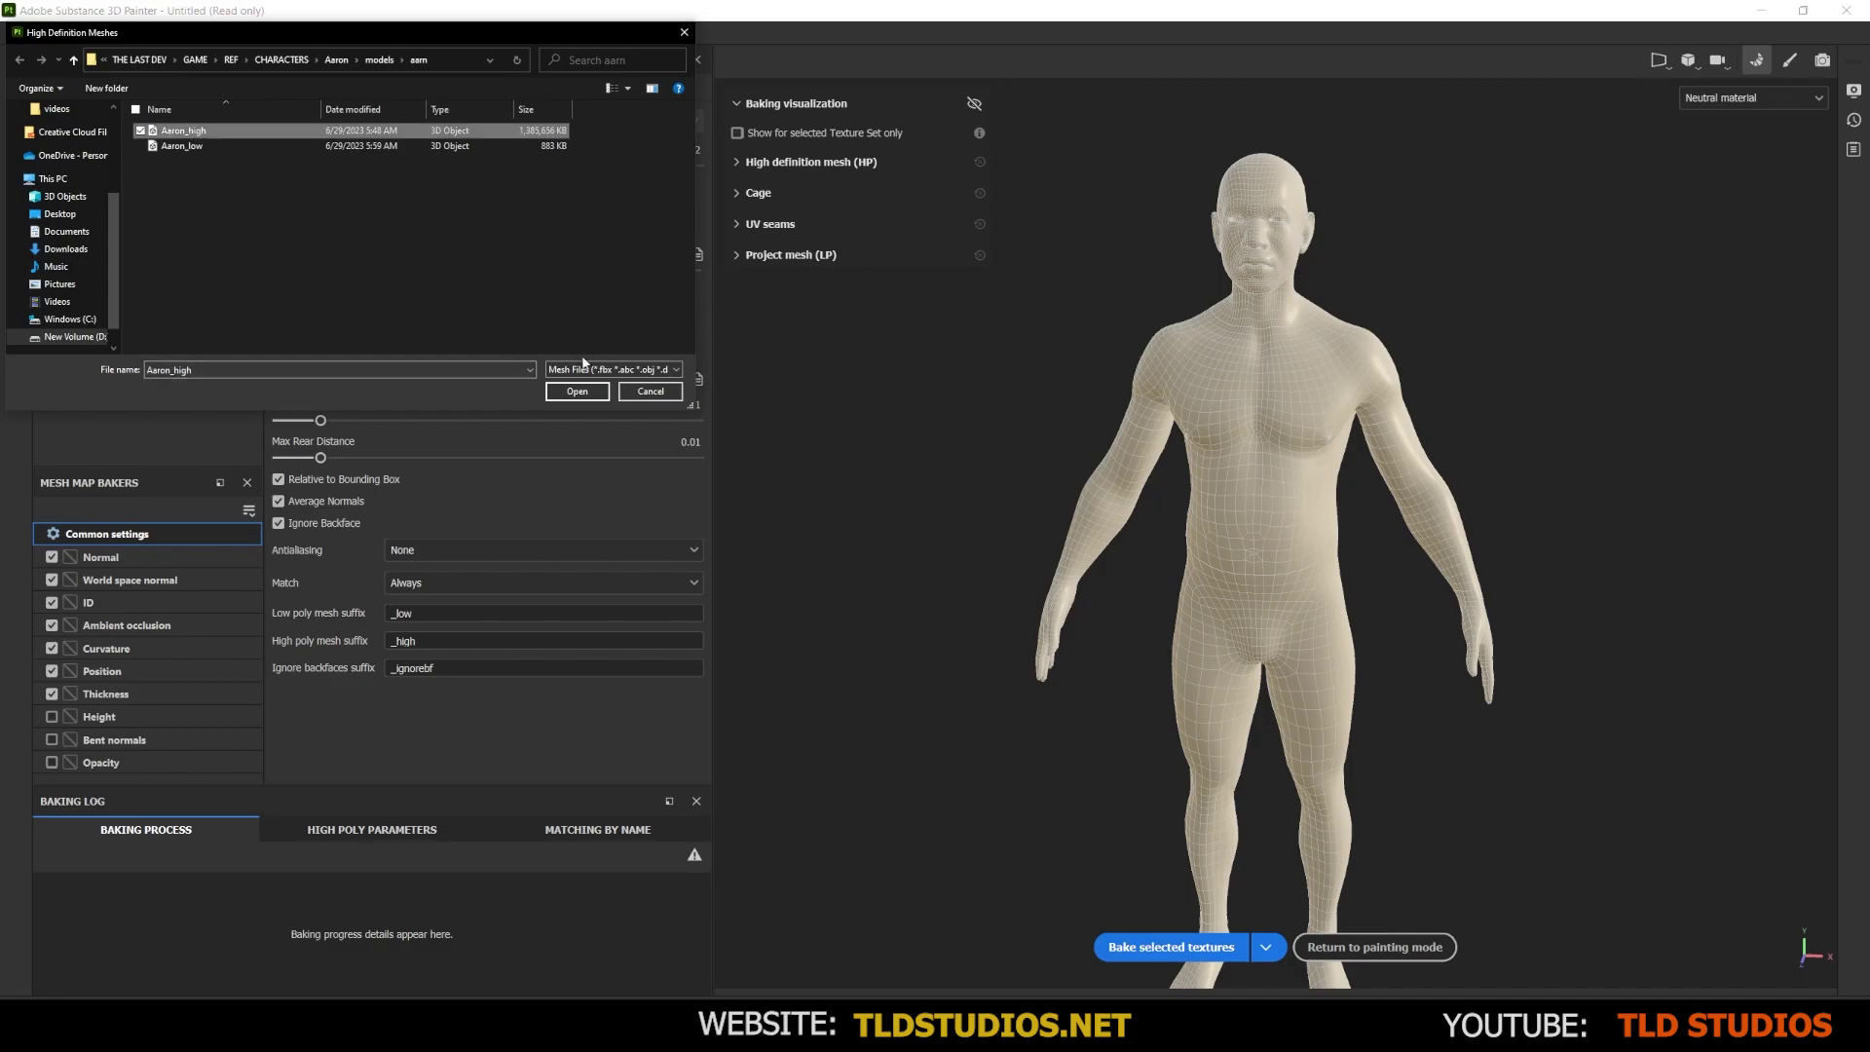
left_click(576, 392)
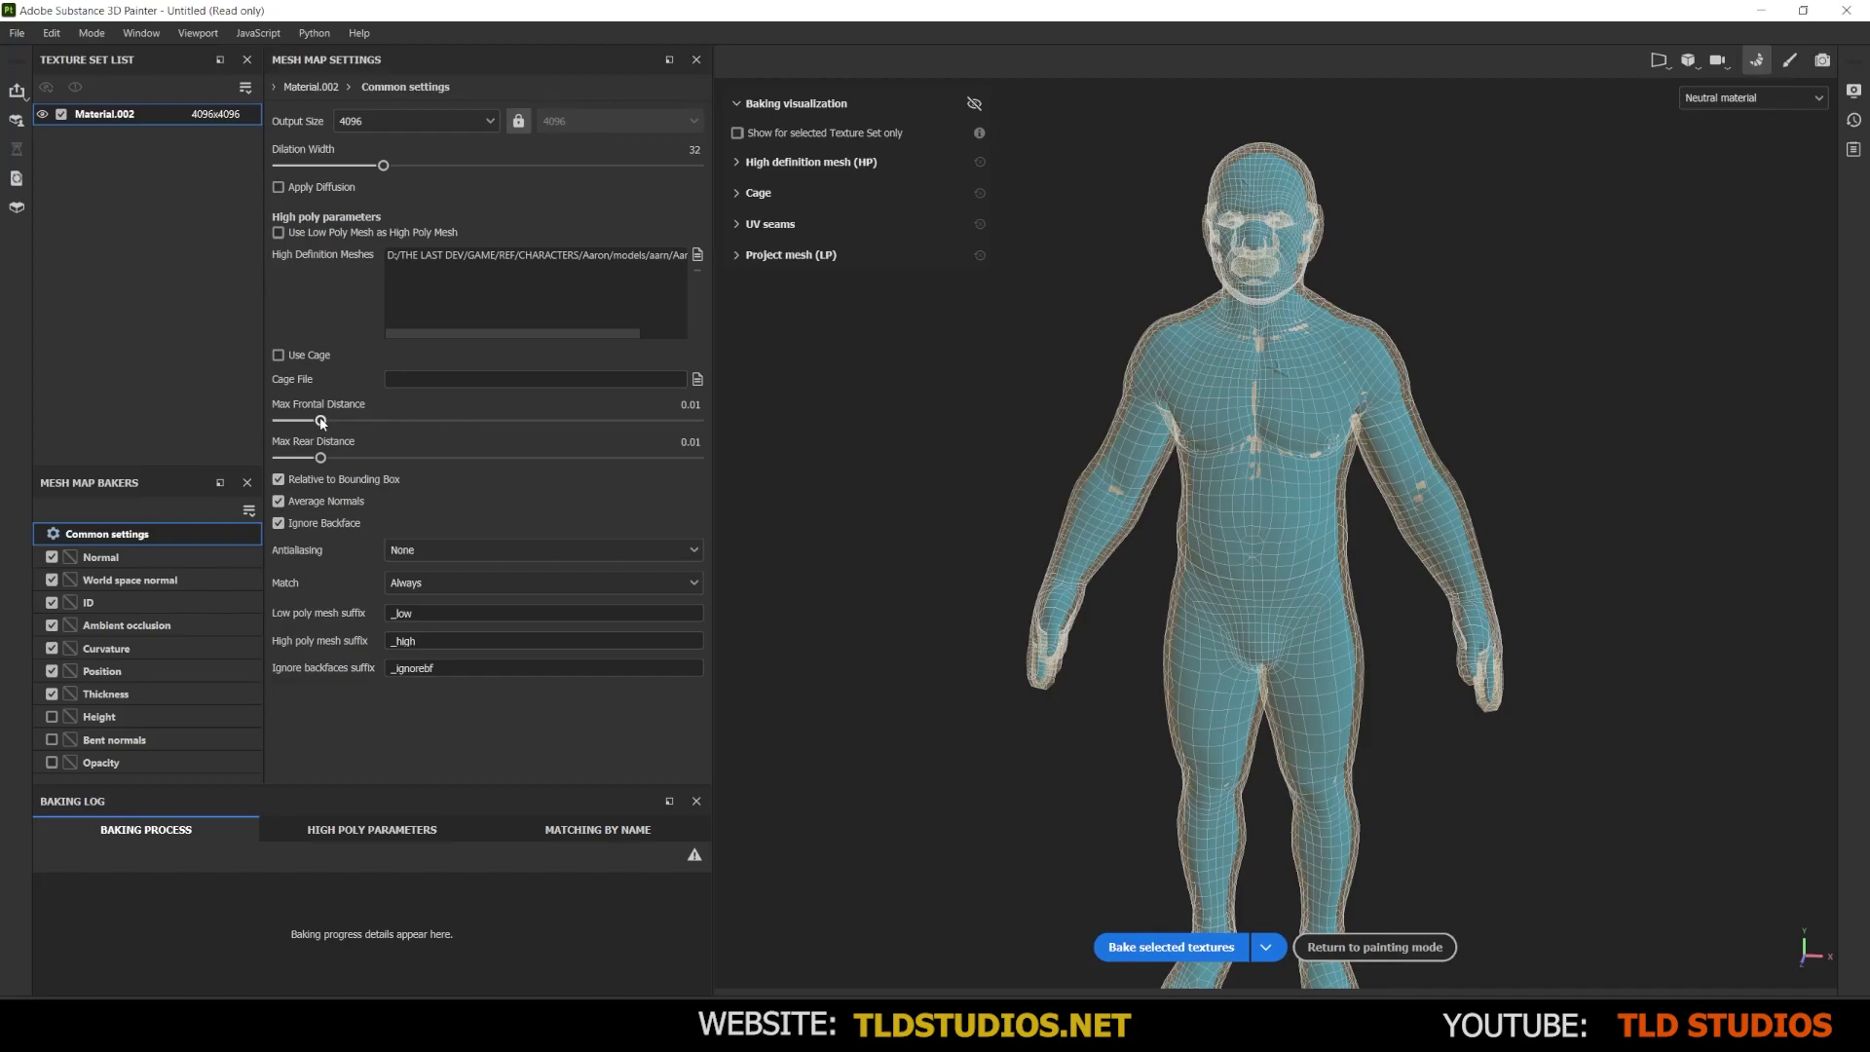
Reduce the bake's max frontal distance to 0.0012
mouse_move(321, 421)
left_mouse_down()
mouse_move(371, 427)
mouse_move(296, 414)
left_mouse_up()
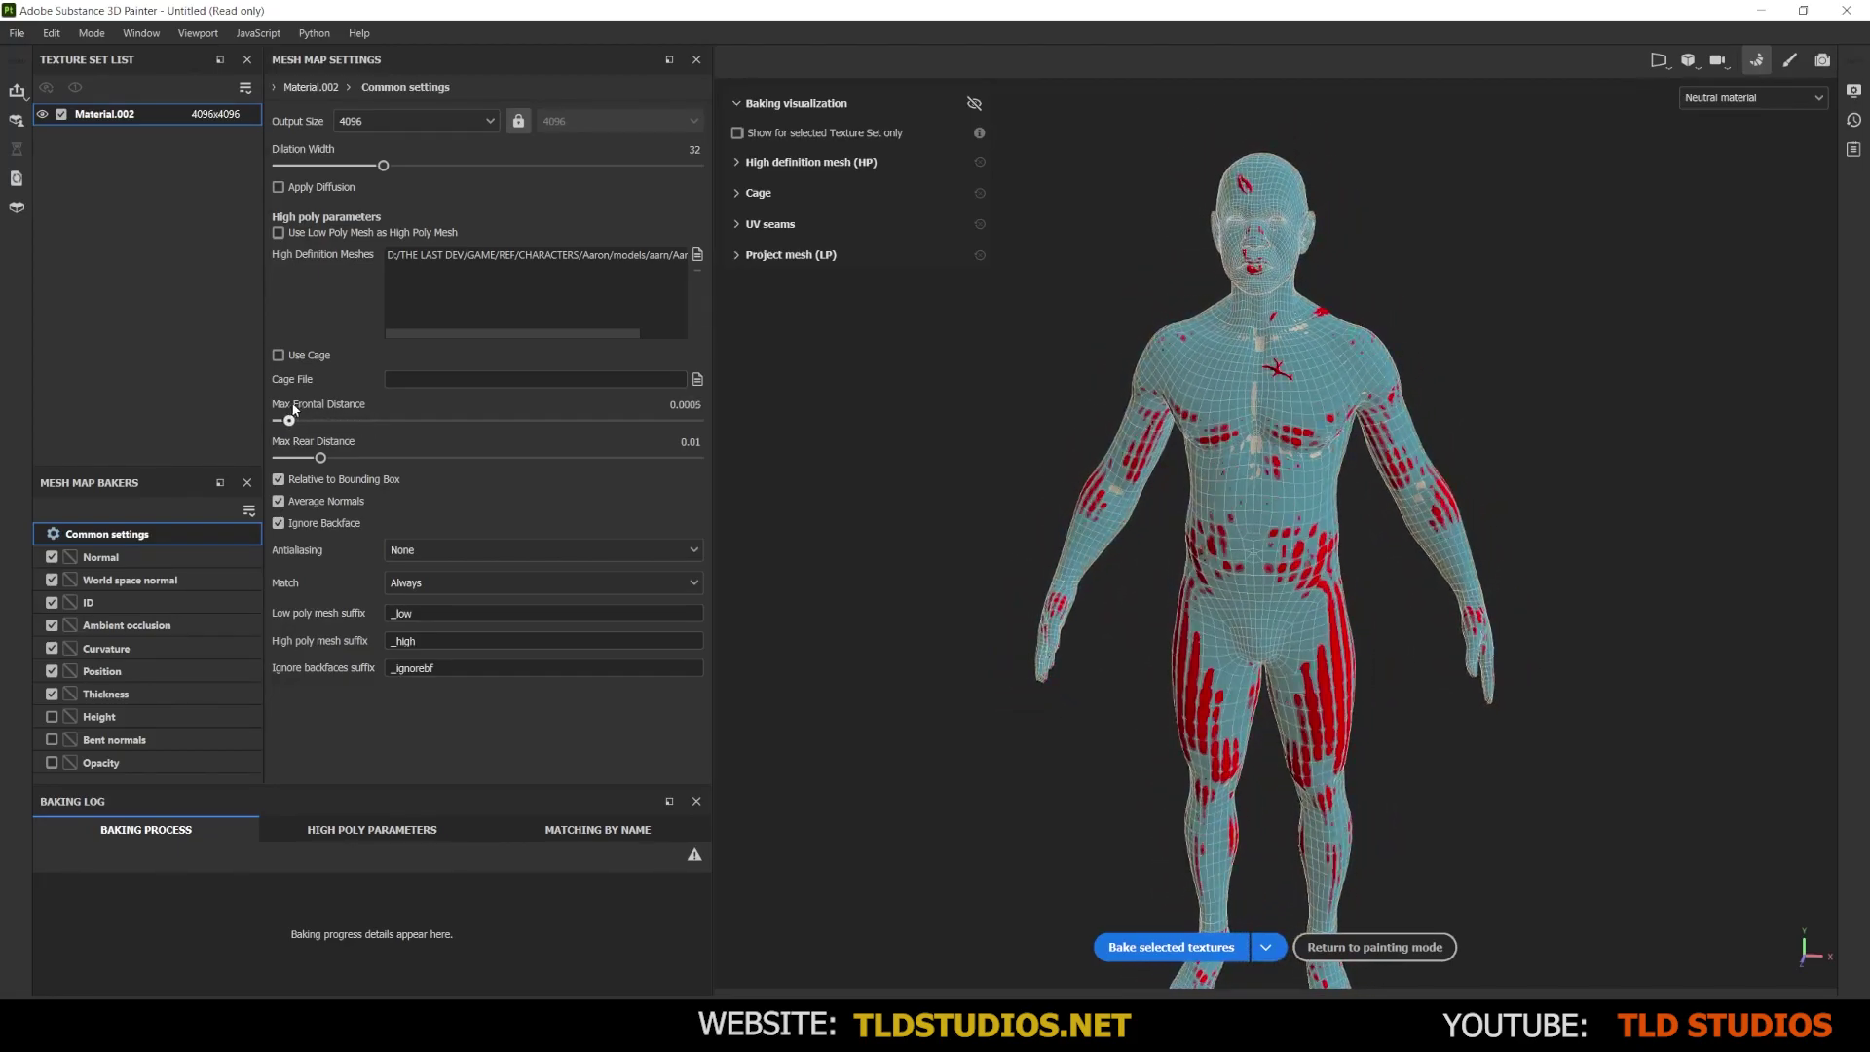
left_click_drag(294, 409, 294, 408)
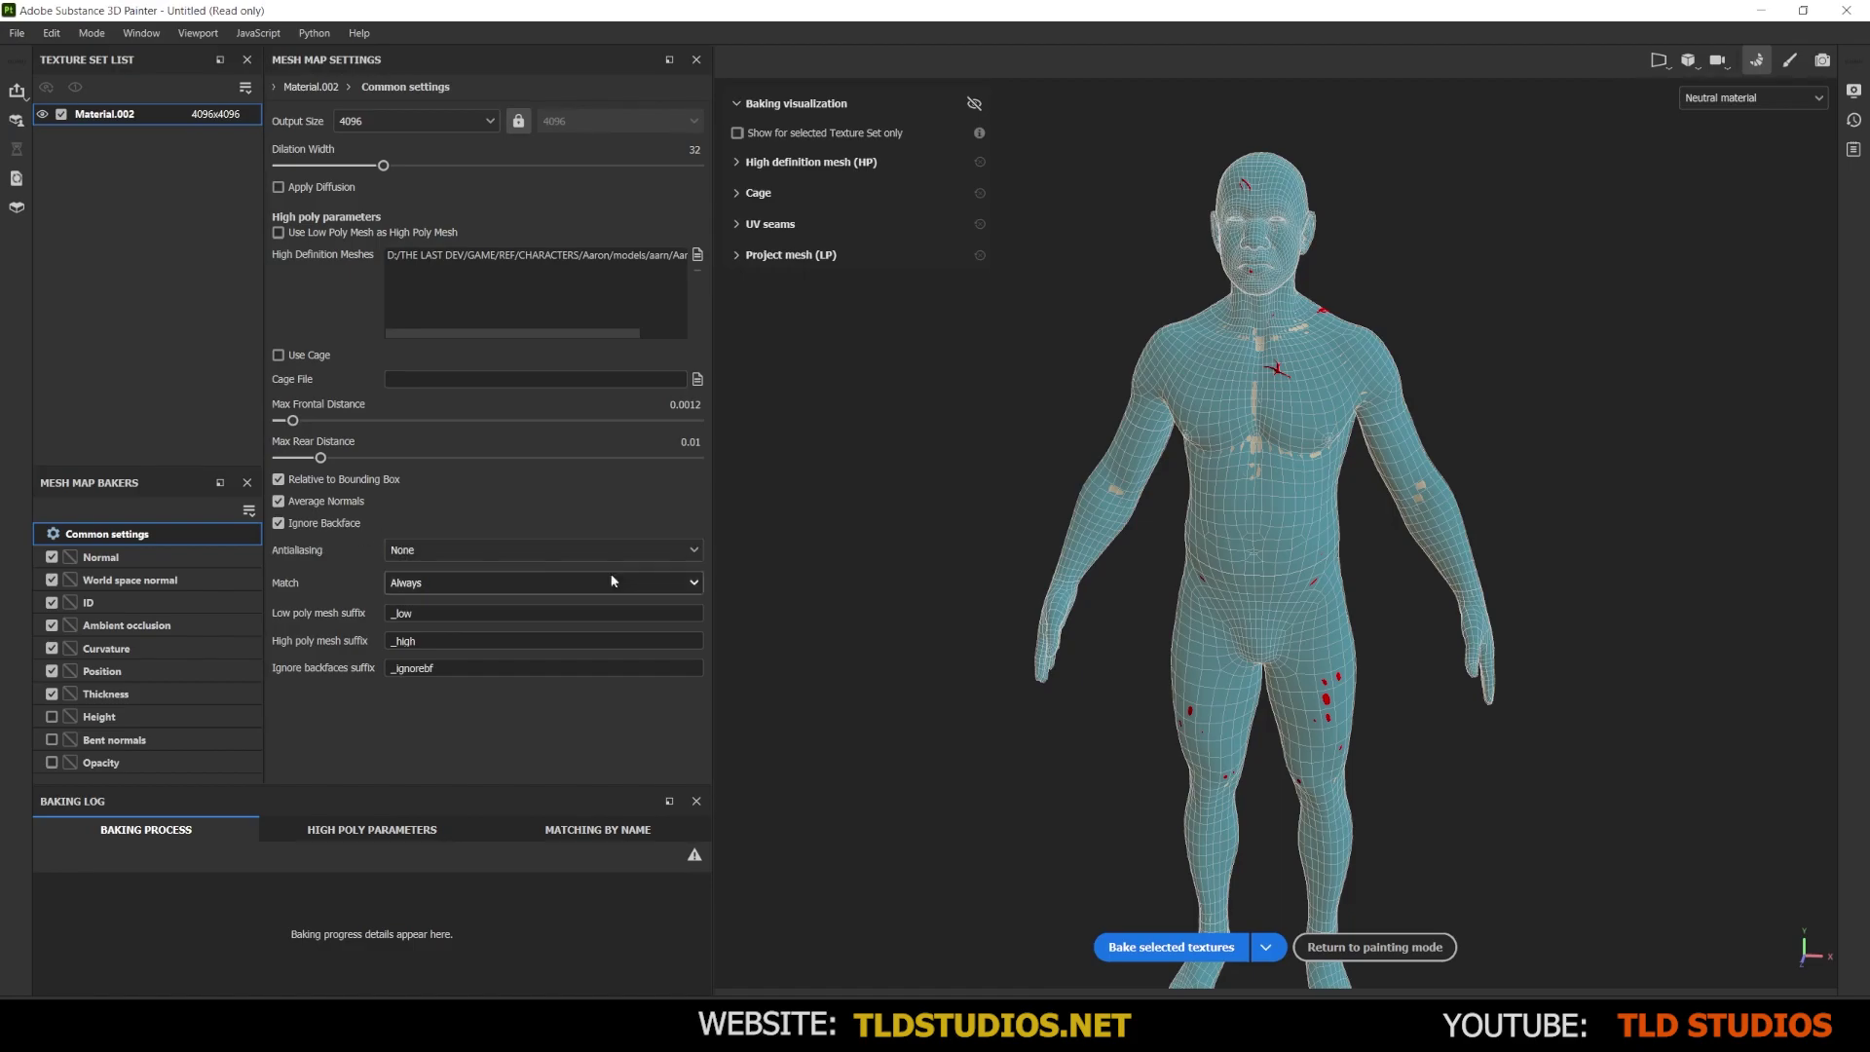
Set antialiasing to Supersampling 16x with Match on Always, and bake the selected textures
left_click(448, 548)
left_click(458, 611)
left_click(489, 581)
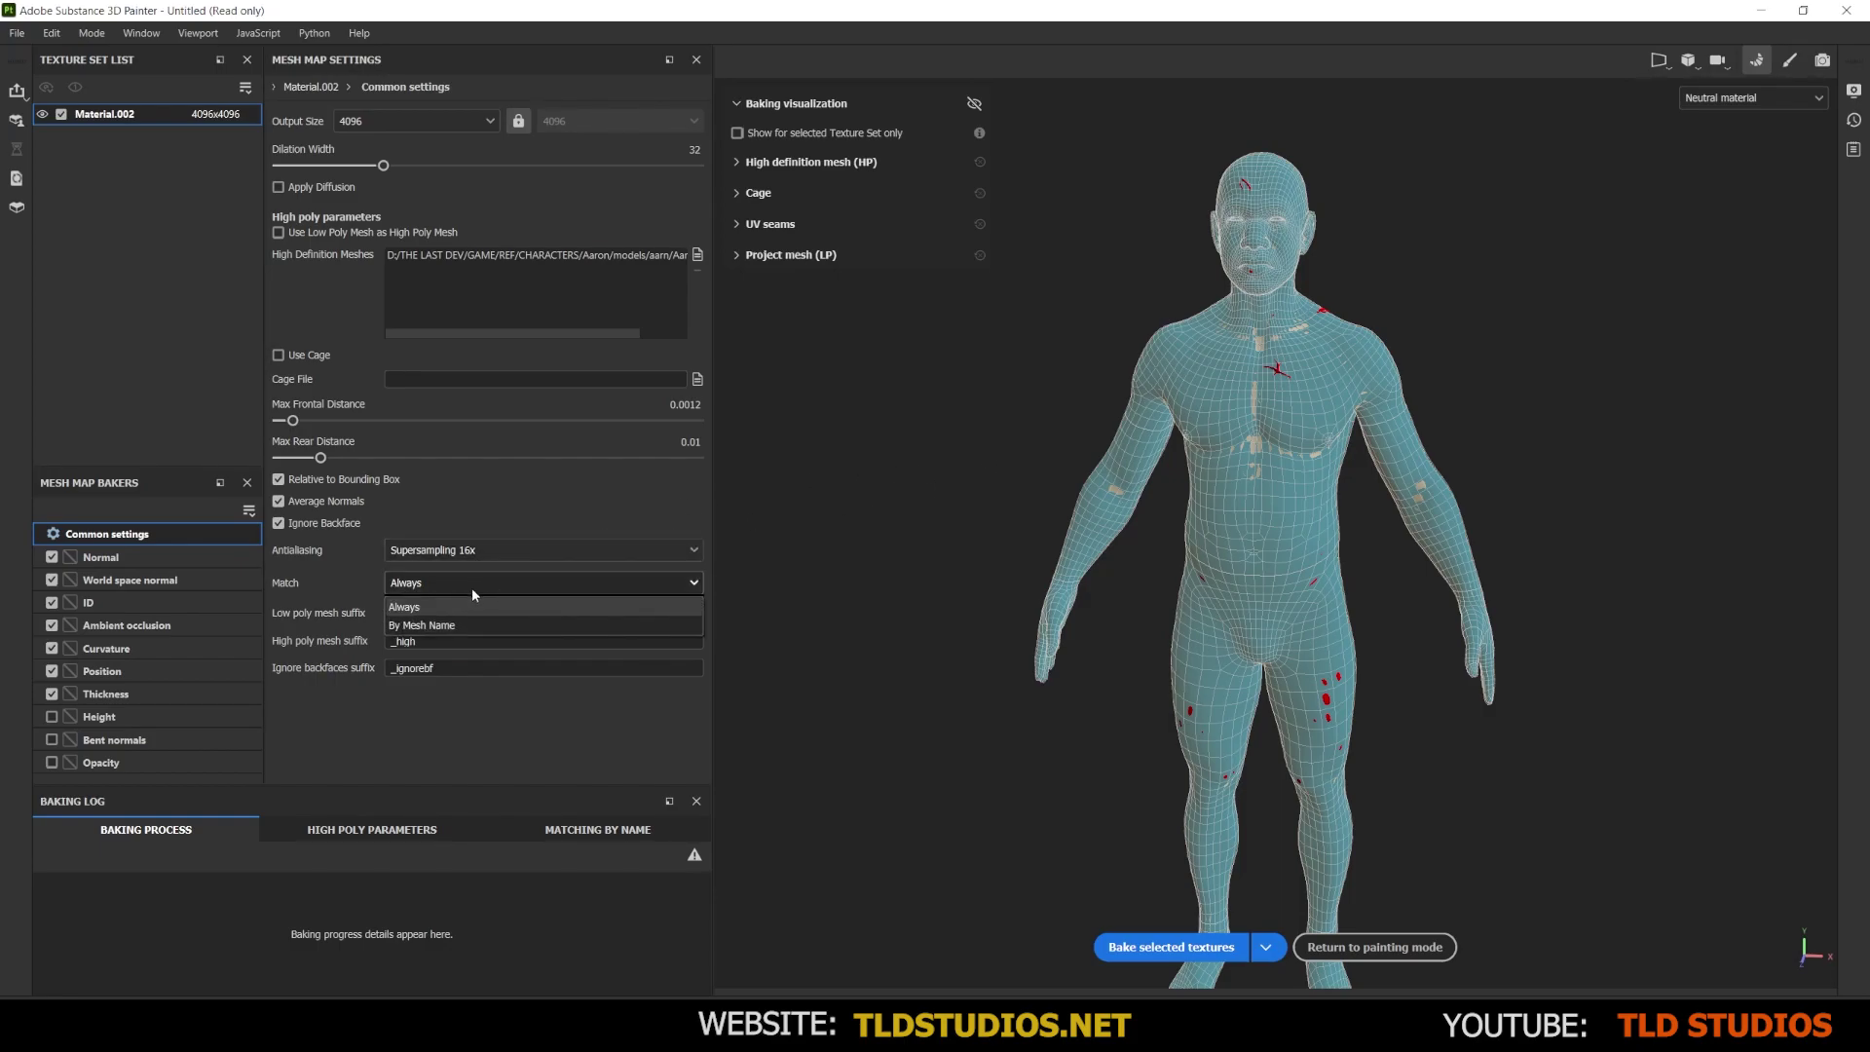
left_click(452, 607)
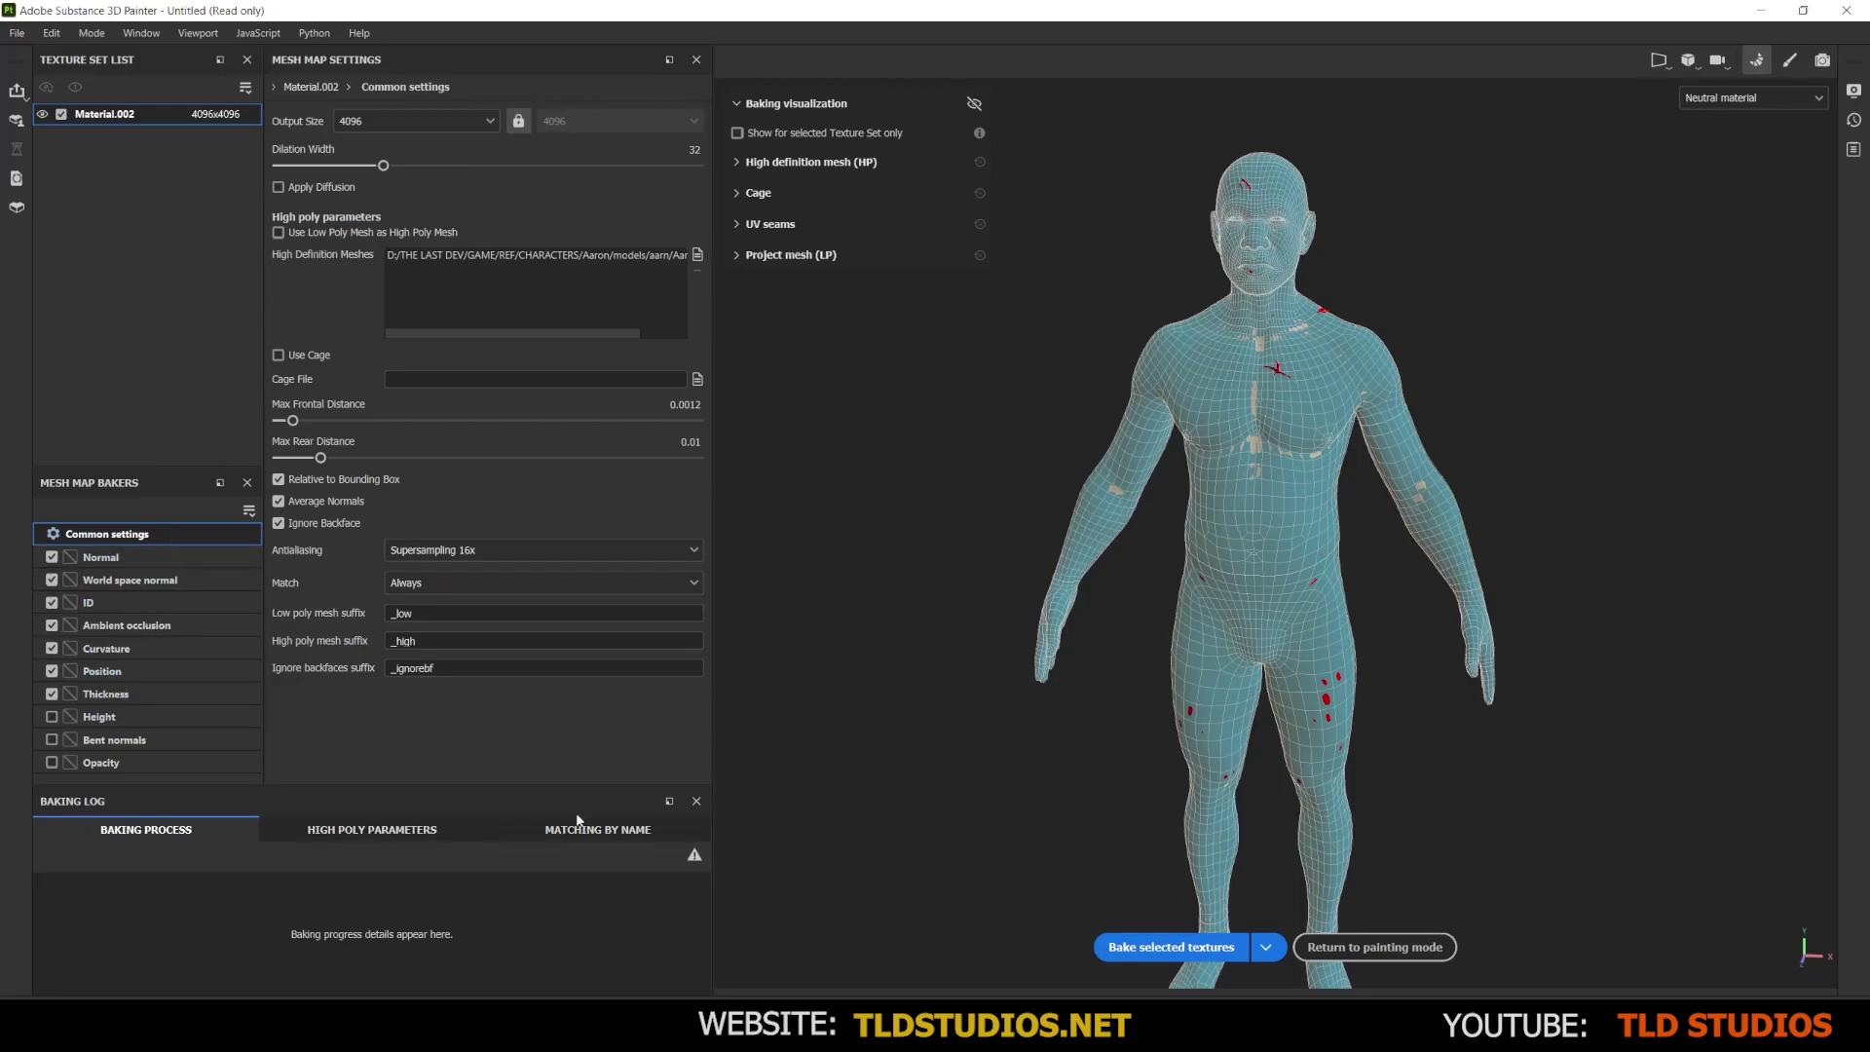
left_click(1146, 950)
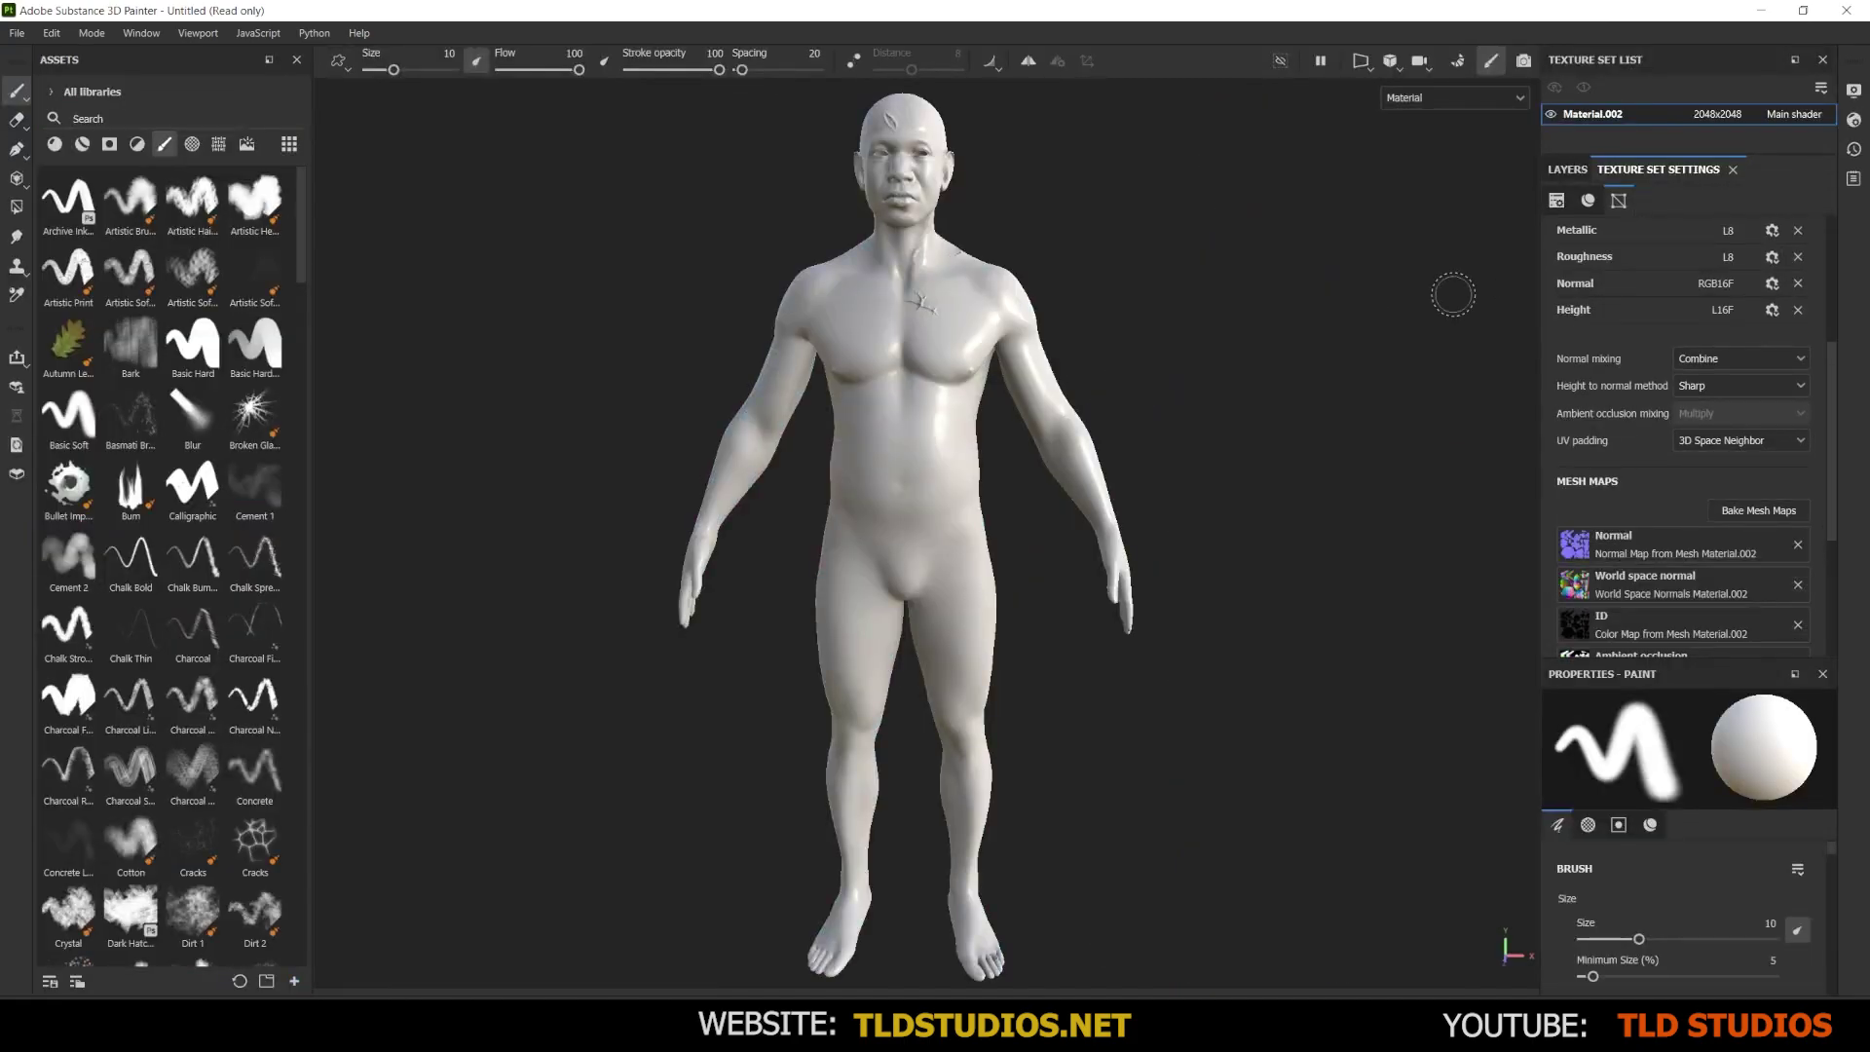
Examine the baked surface detail on the character's head, neck and chest from different distances and angles
scroll(1013, 560, "up", 5)
scroll(1073, 623, "down", 1)
middle_click_drag(1073, 624, 1094, 772, "alt")
left_click_drag(1078, 598, 1208, 495, "alt")
scroll(938, 679, "up", 4)
middle_click_drag(1019, 764, 1177, 654, "alt")
right_click_drag(1178, 654, 856, 396, "alt")
middle_click_drag(856, 396, 1082, 578, "alt")
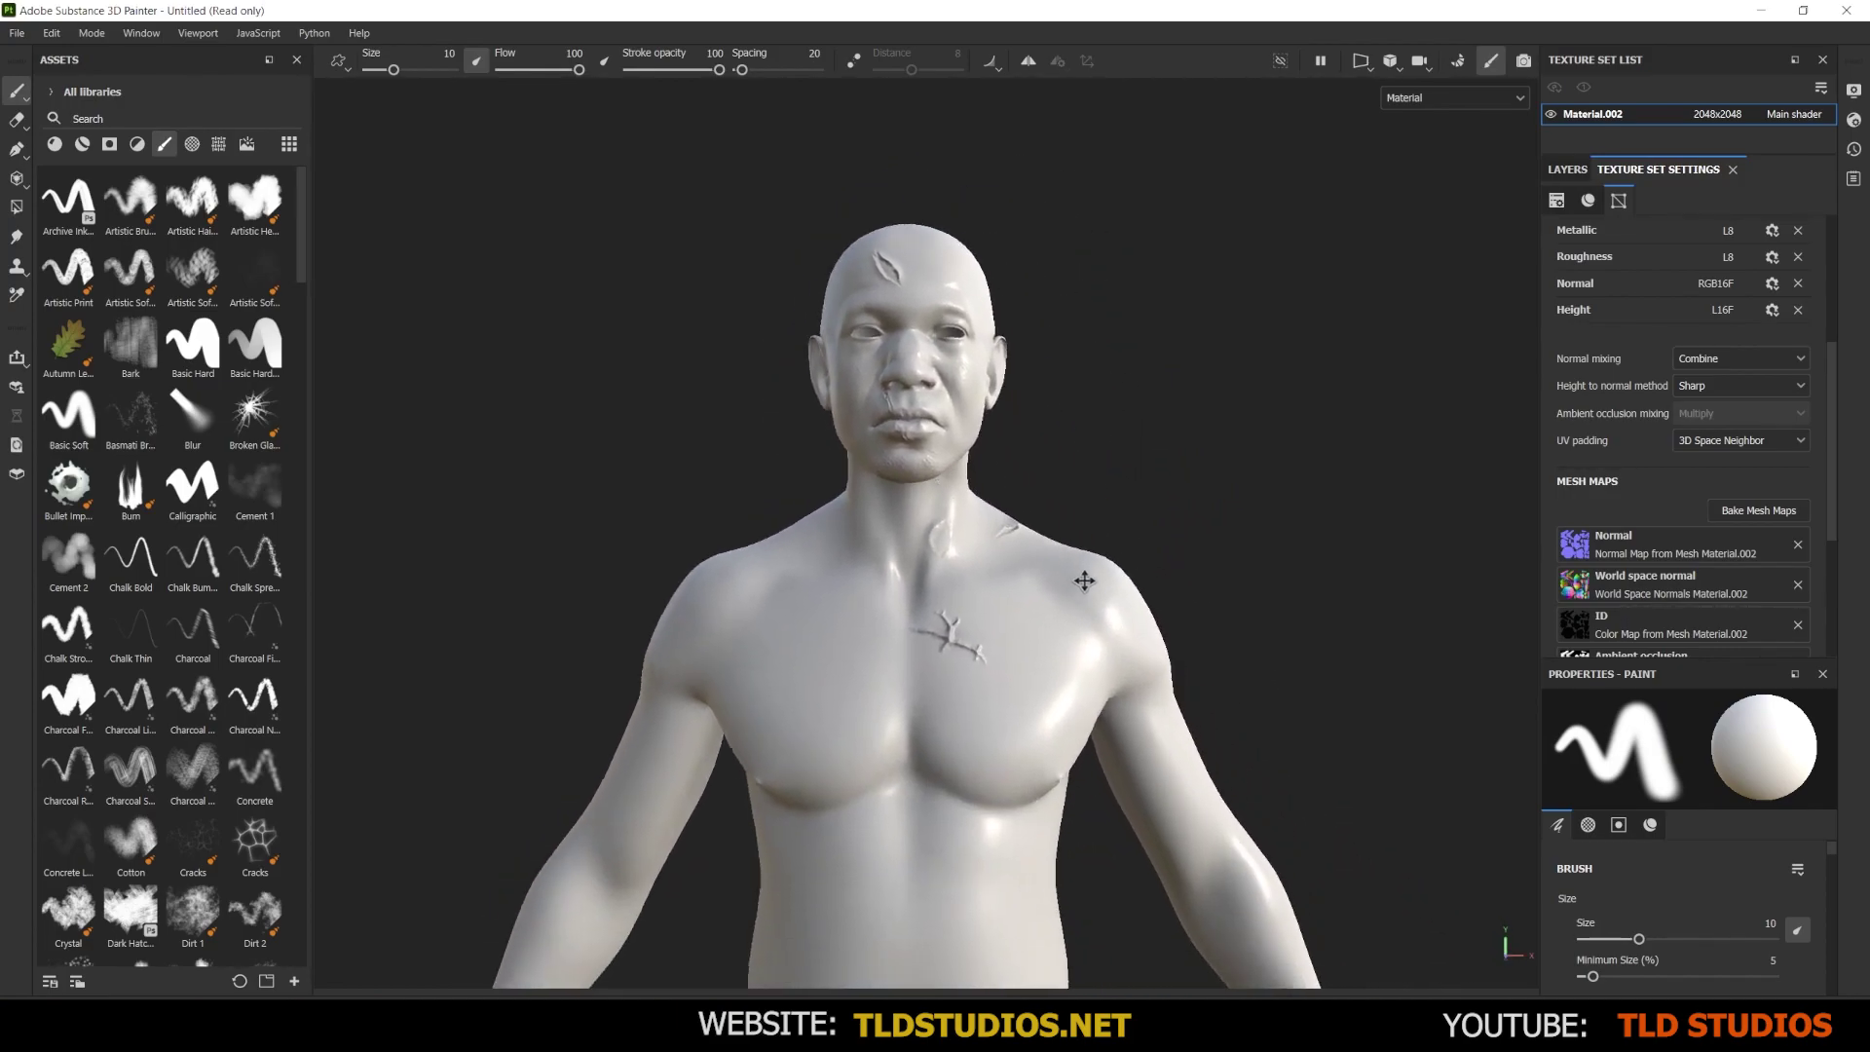
right_click_drag(1082, 578, 677, 460, "alt")
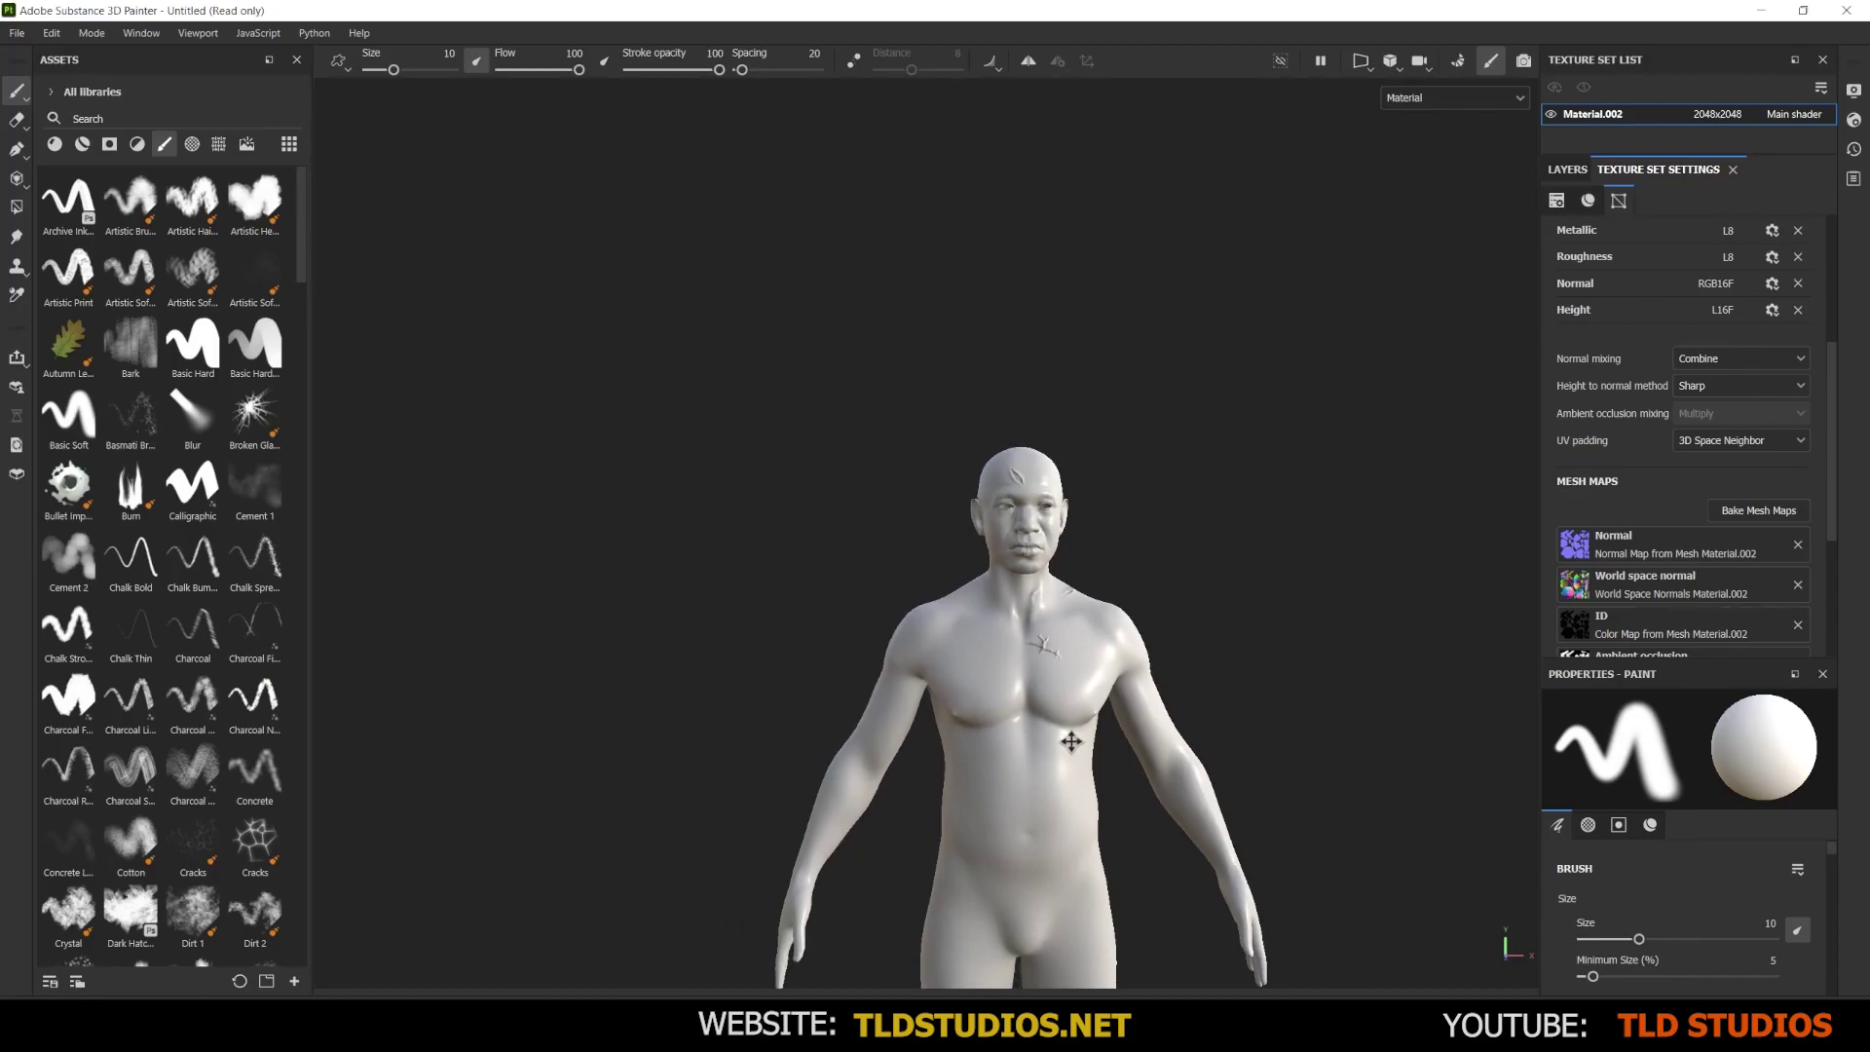
middle_click_drag(1071, 742, 1043, 506, "alt")
left_click_drag(1043, 506, 1129, 634, "alt")
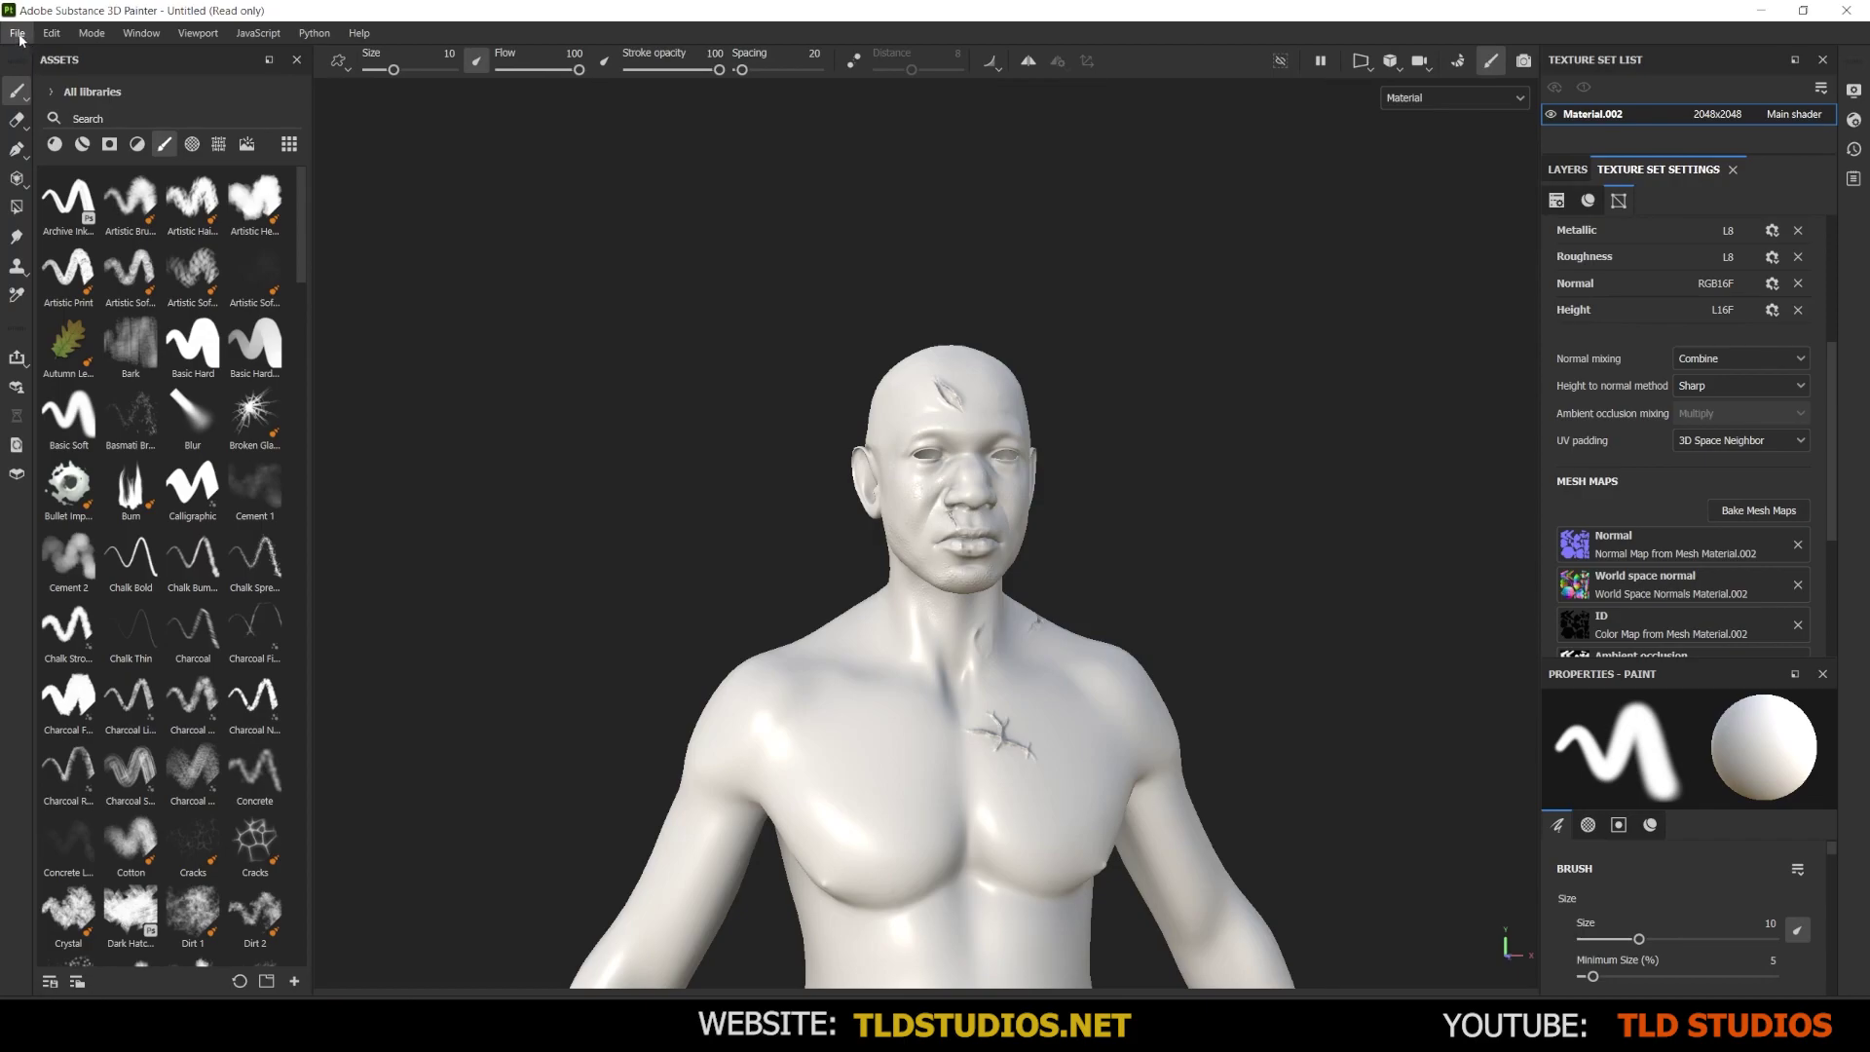
Save the project as Aaron in the character's Aaron folder
left_click(19, 39)
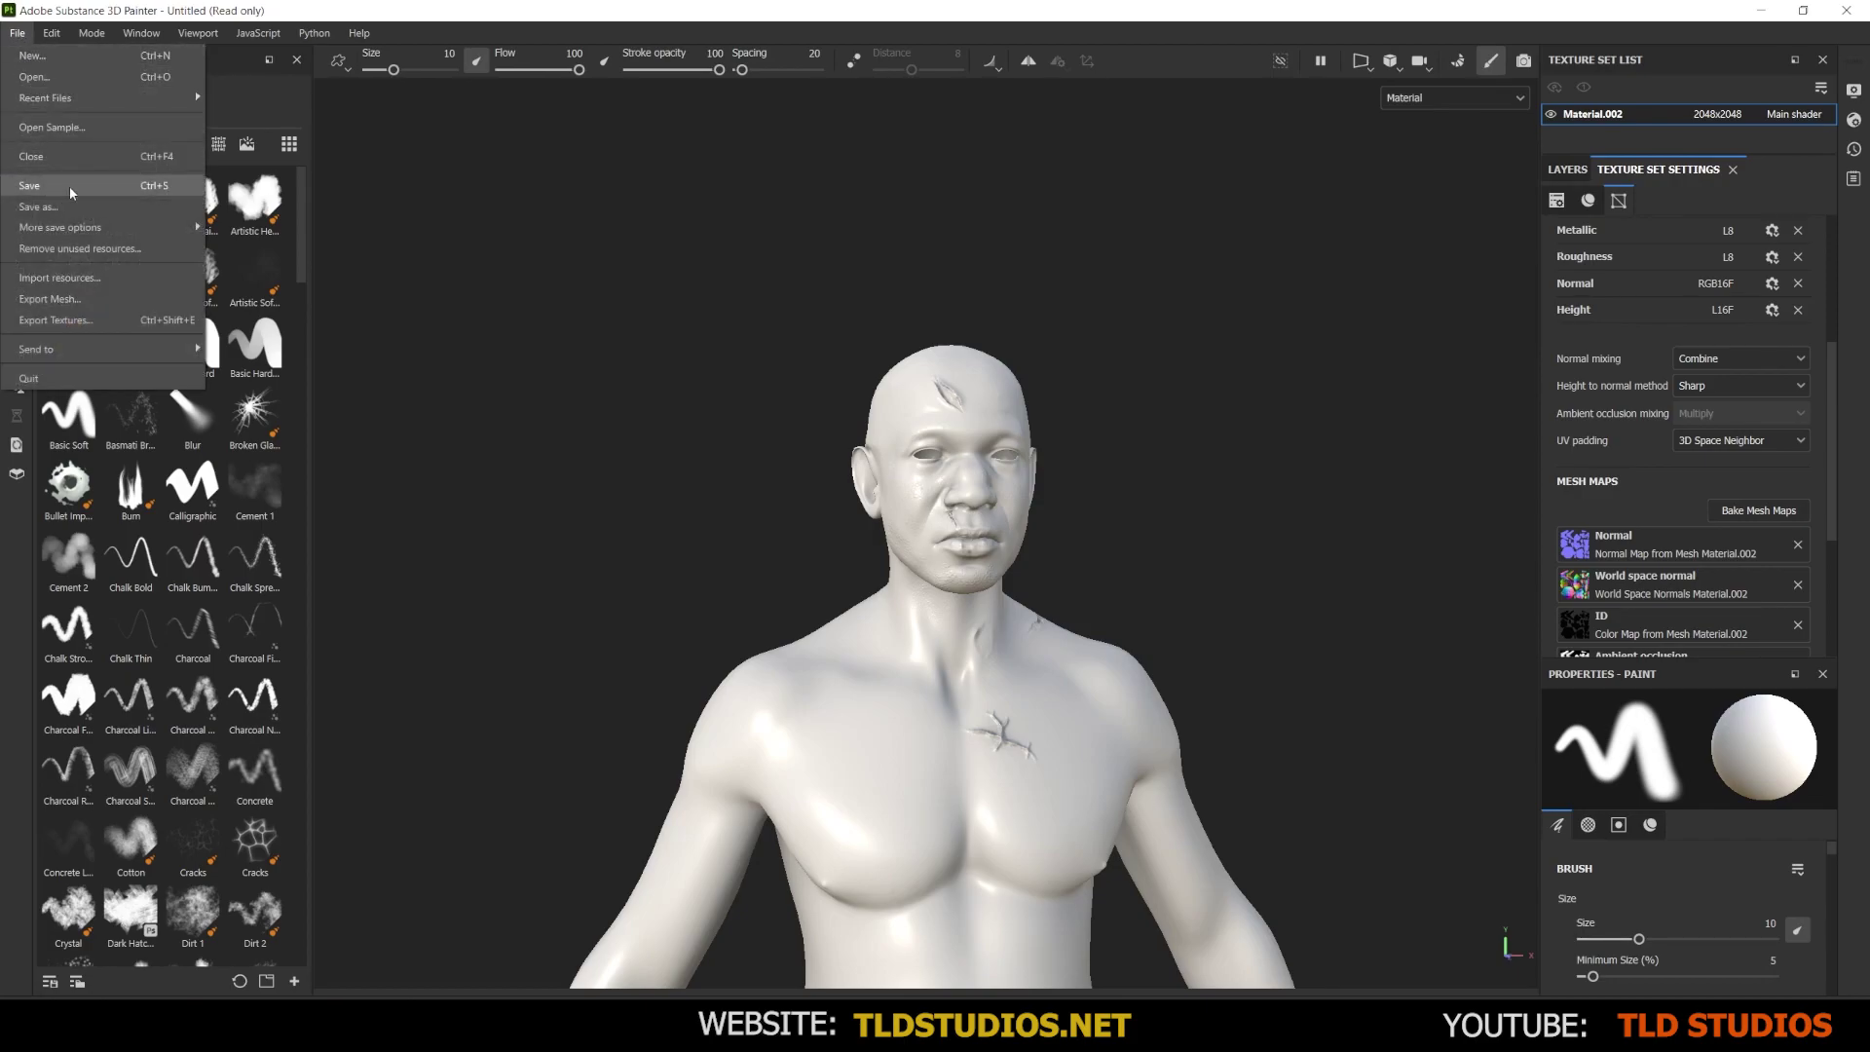
left_click(161, 190)
left_click(176, 339)
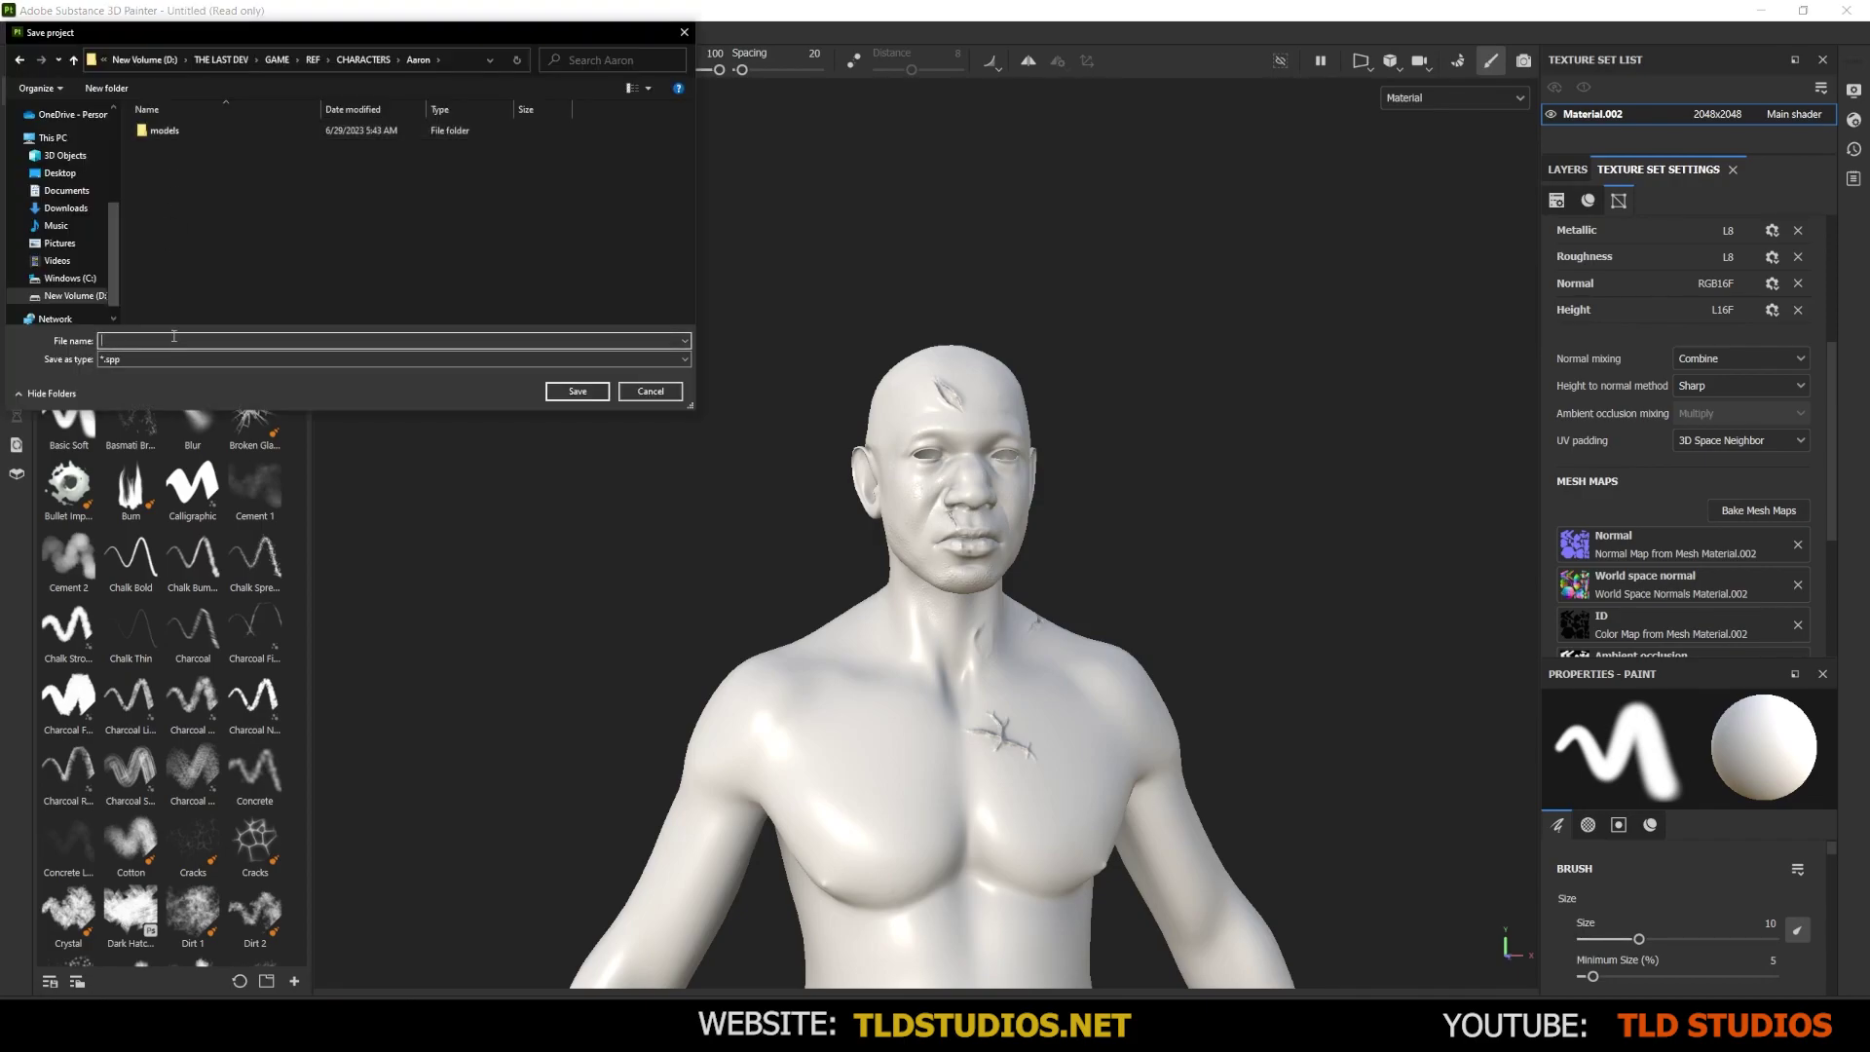
type("Aa")
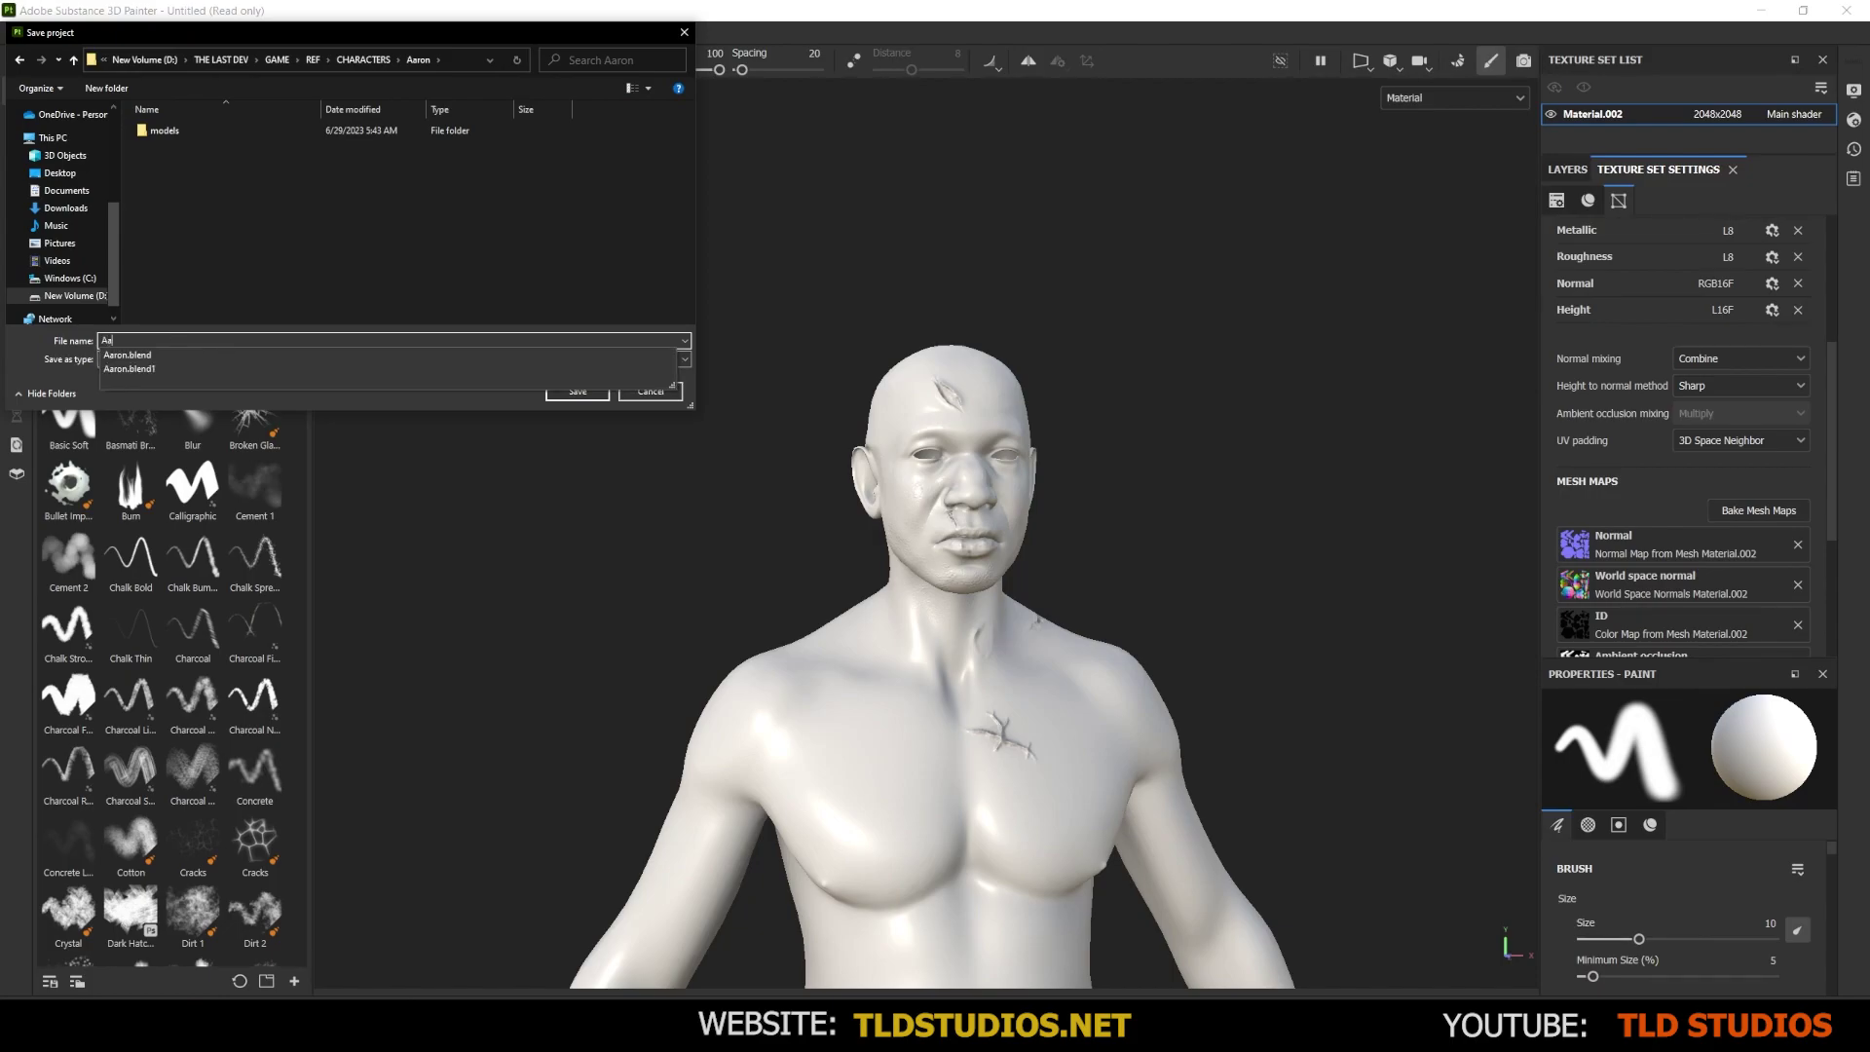
type("ron")
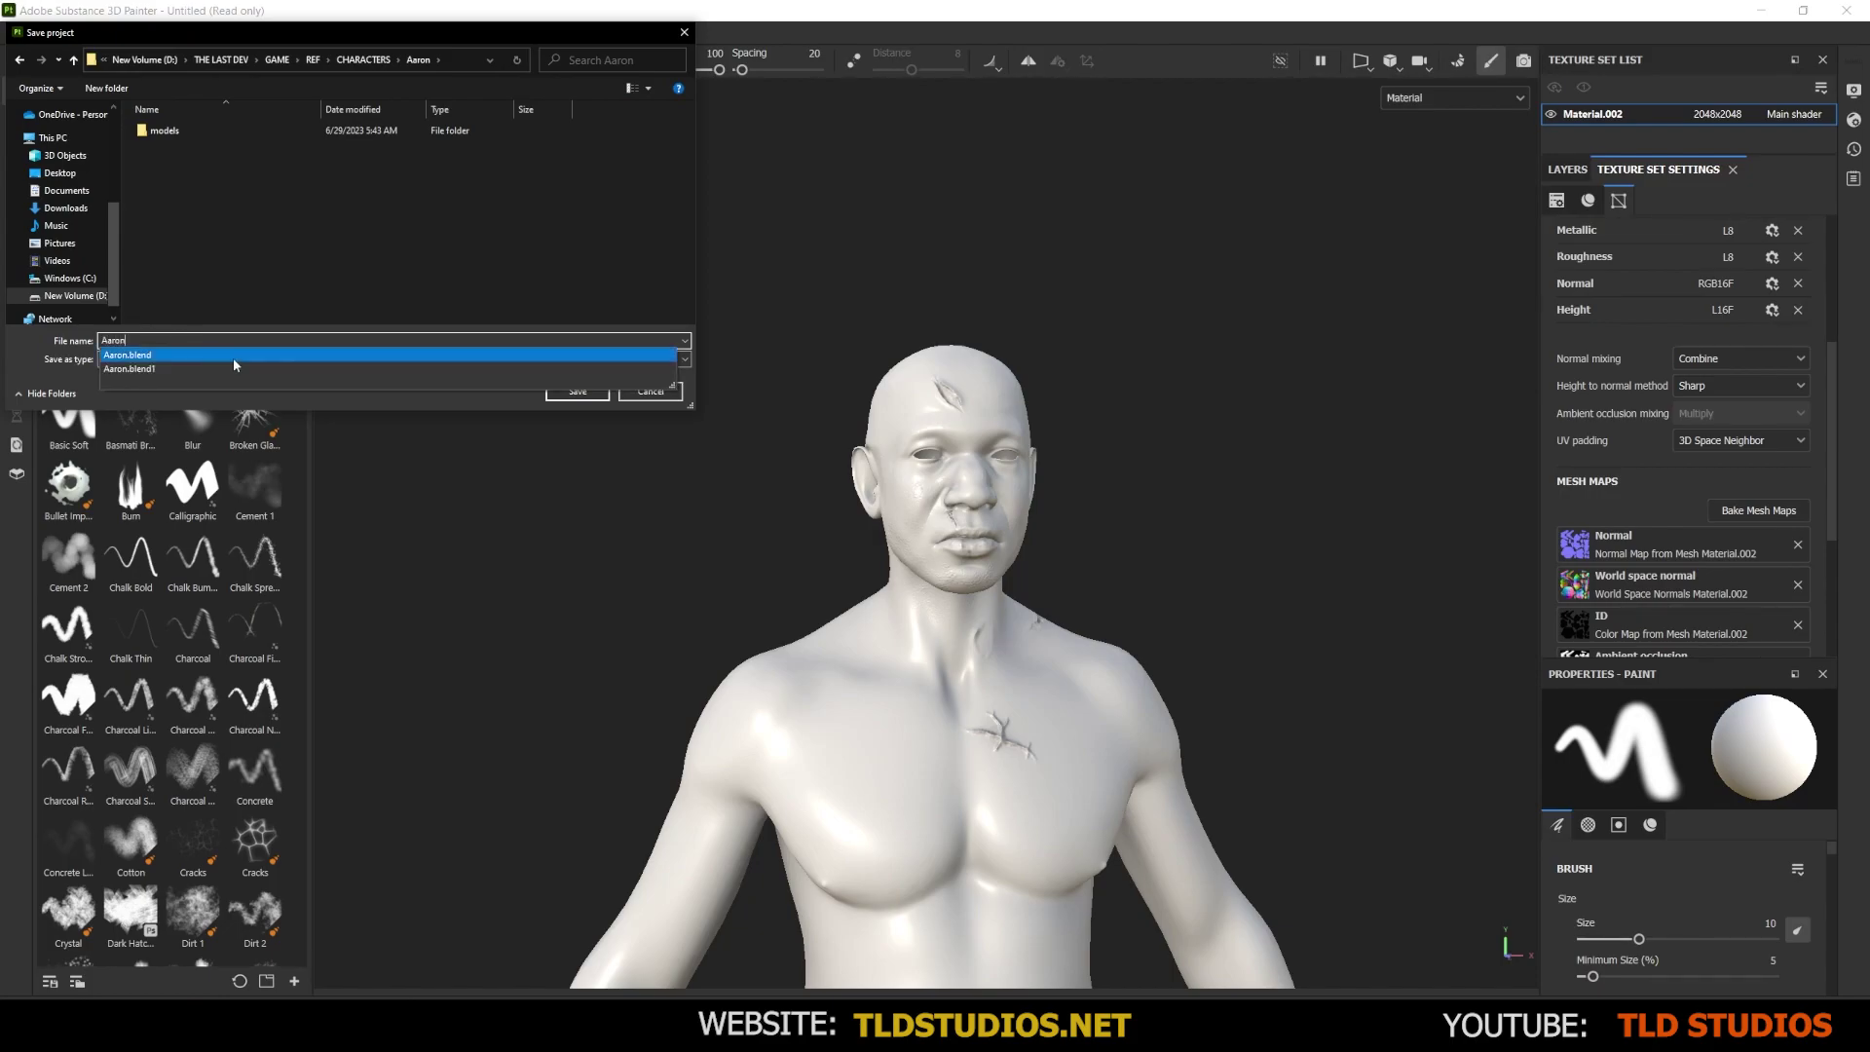
left_click(348, 262)
left_click(577, 391)
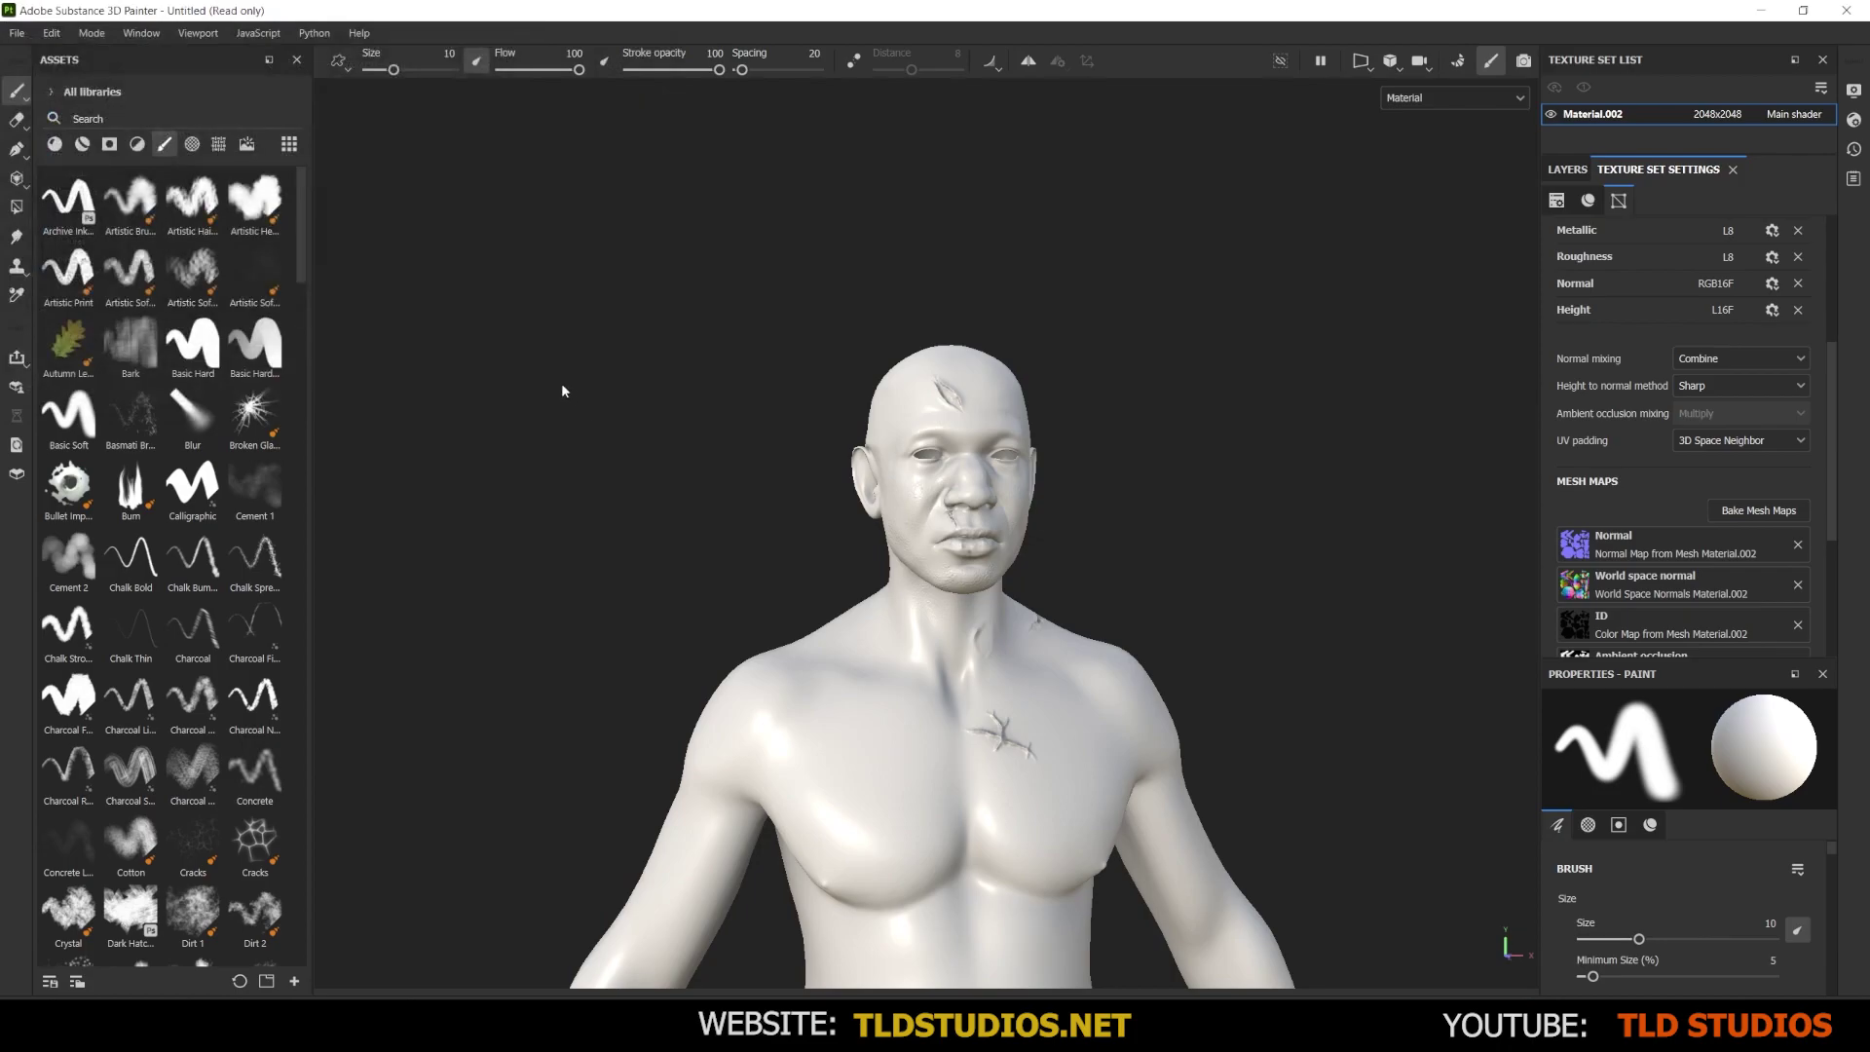